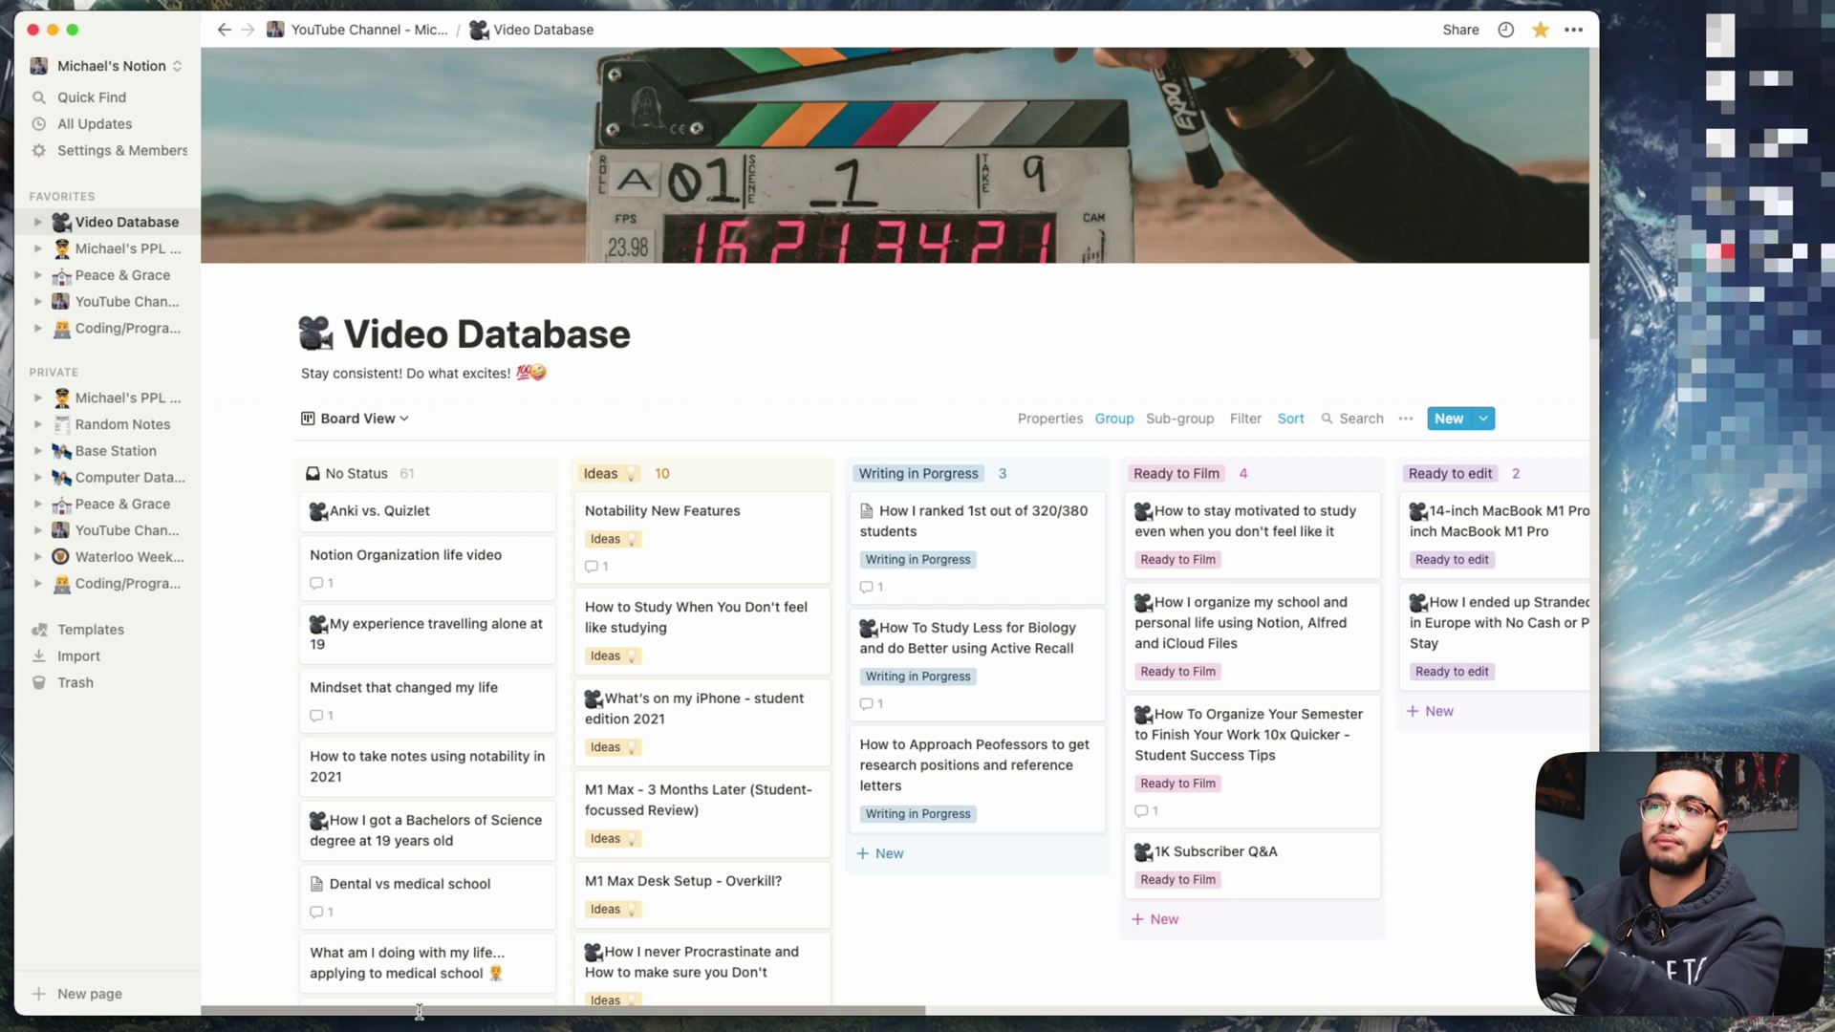
Step: Scroll across and down the board to review its columns, then open the PPL Training page
drag(418, 1011, 1007, 947)
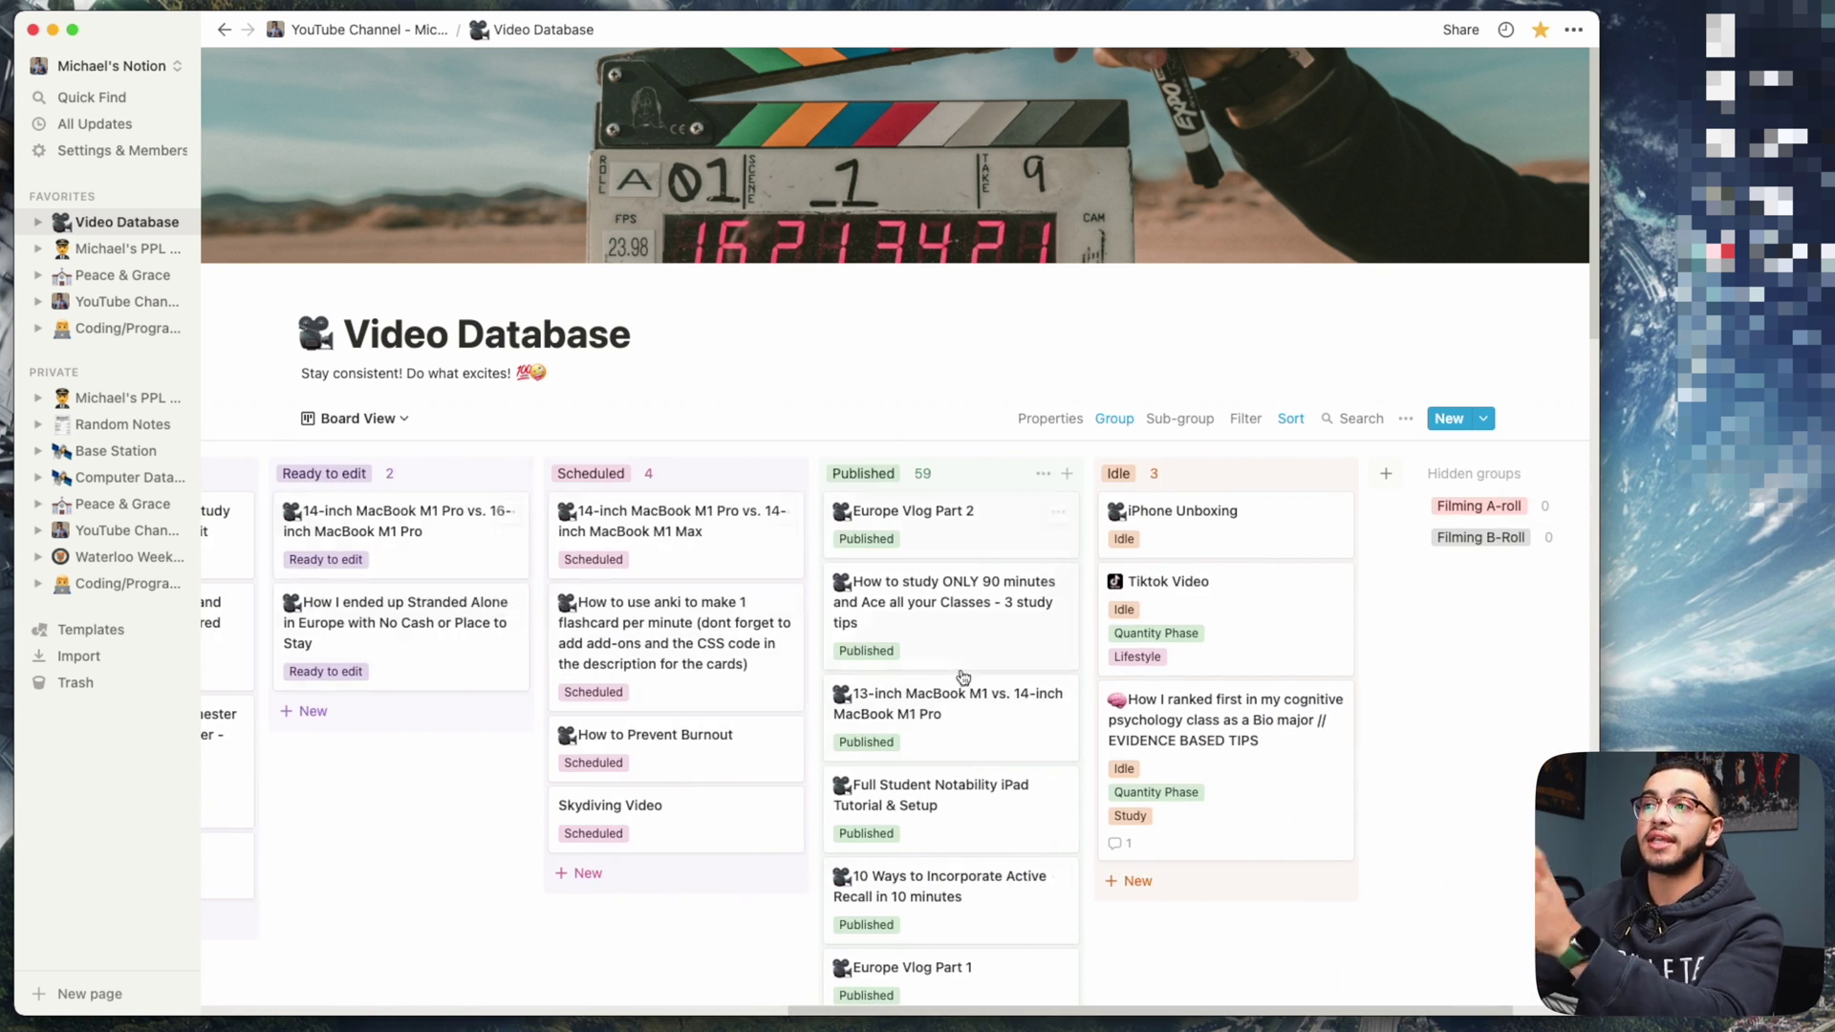
scroll(963, 676, down, 5)
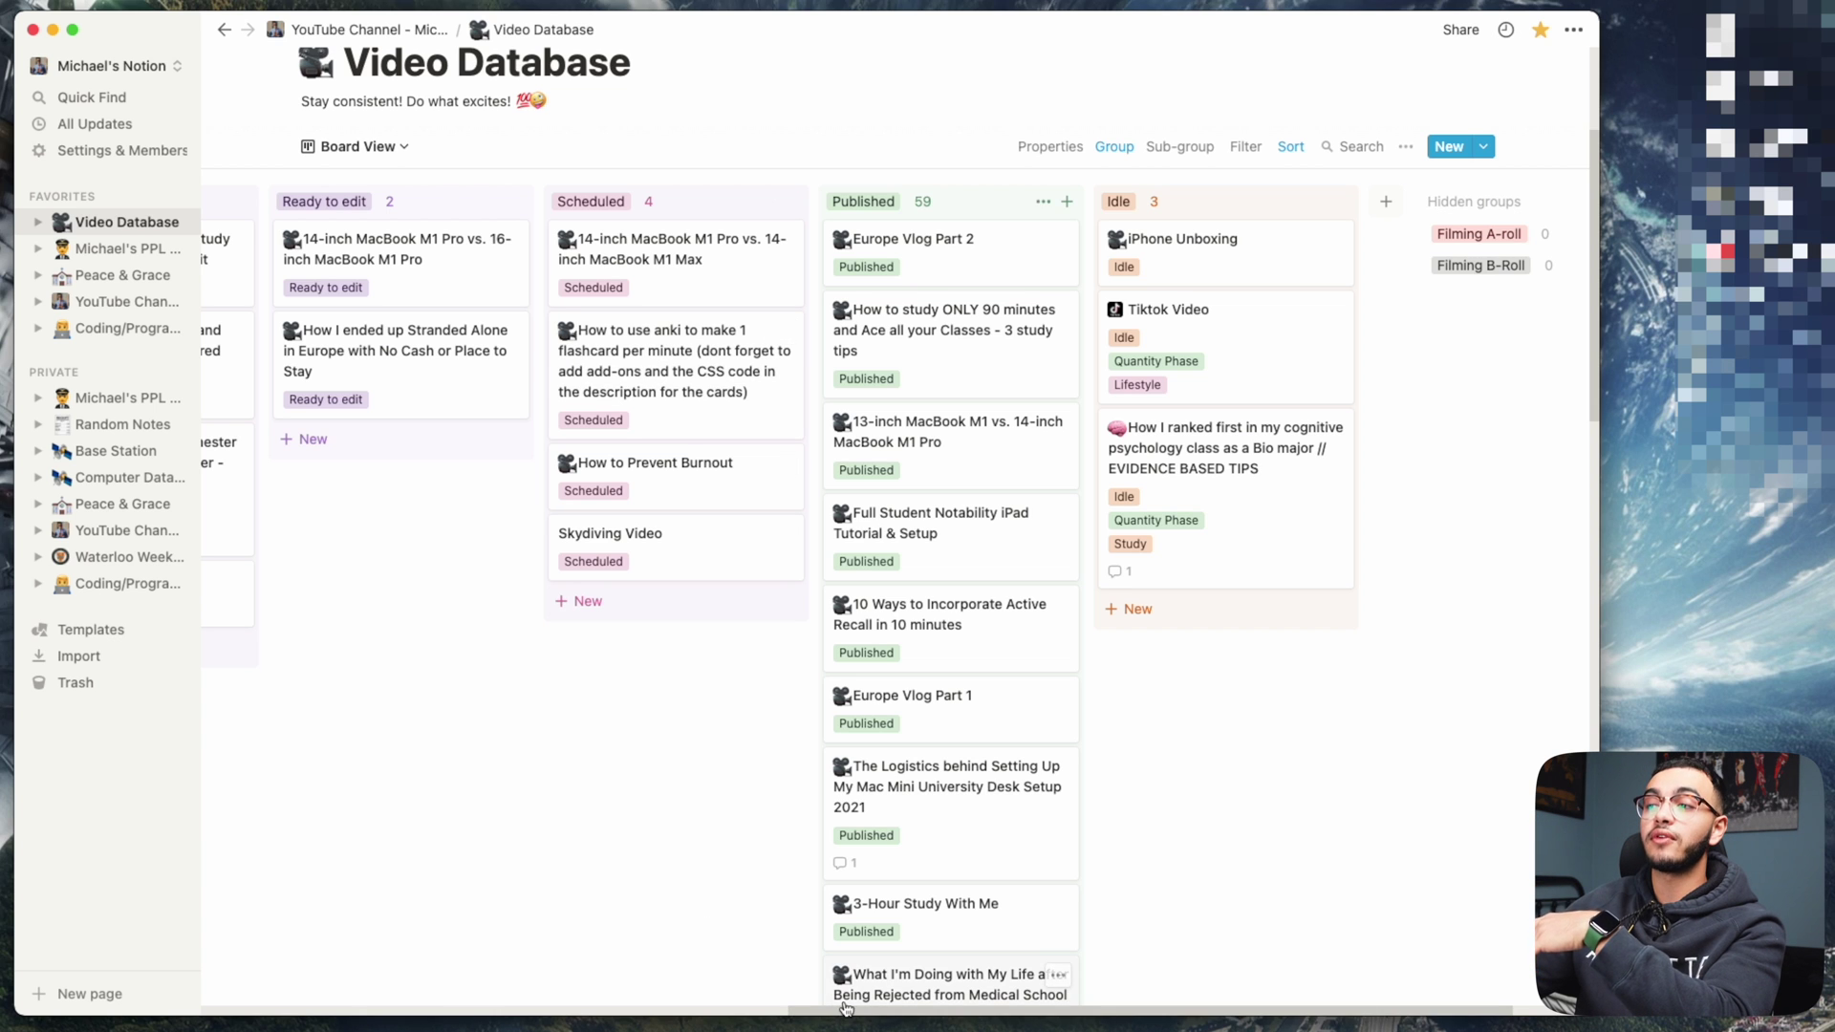
drag(835, 1011, 523, 997)
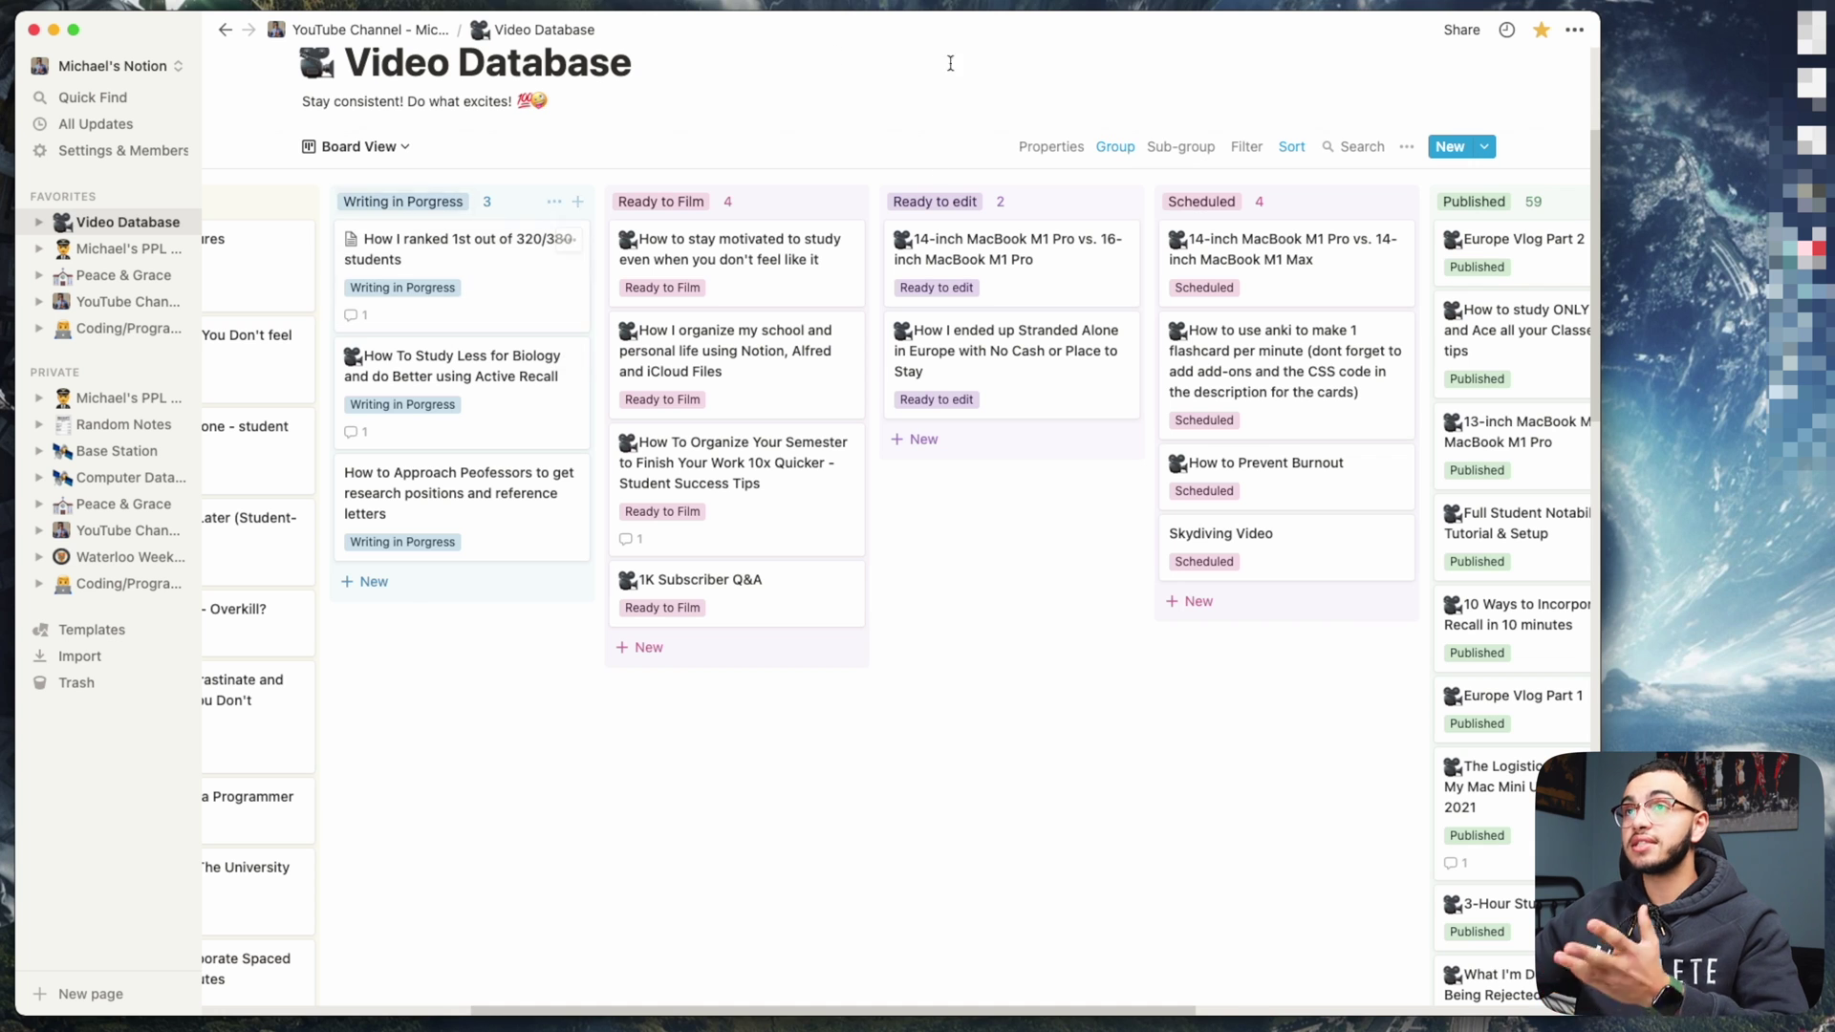
click(100, 250)
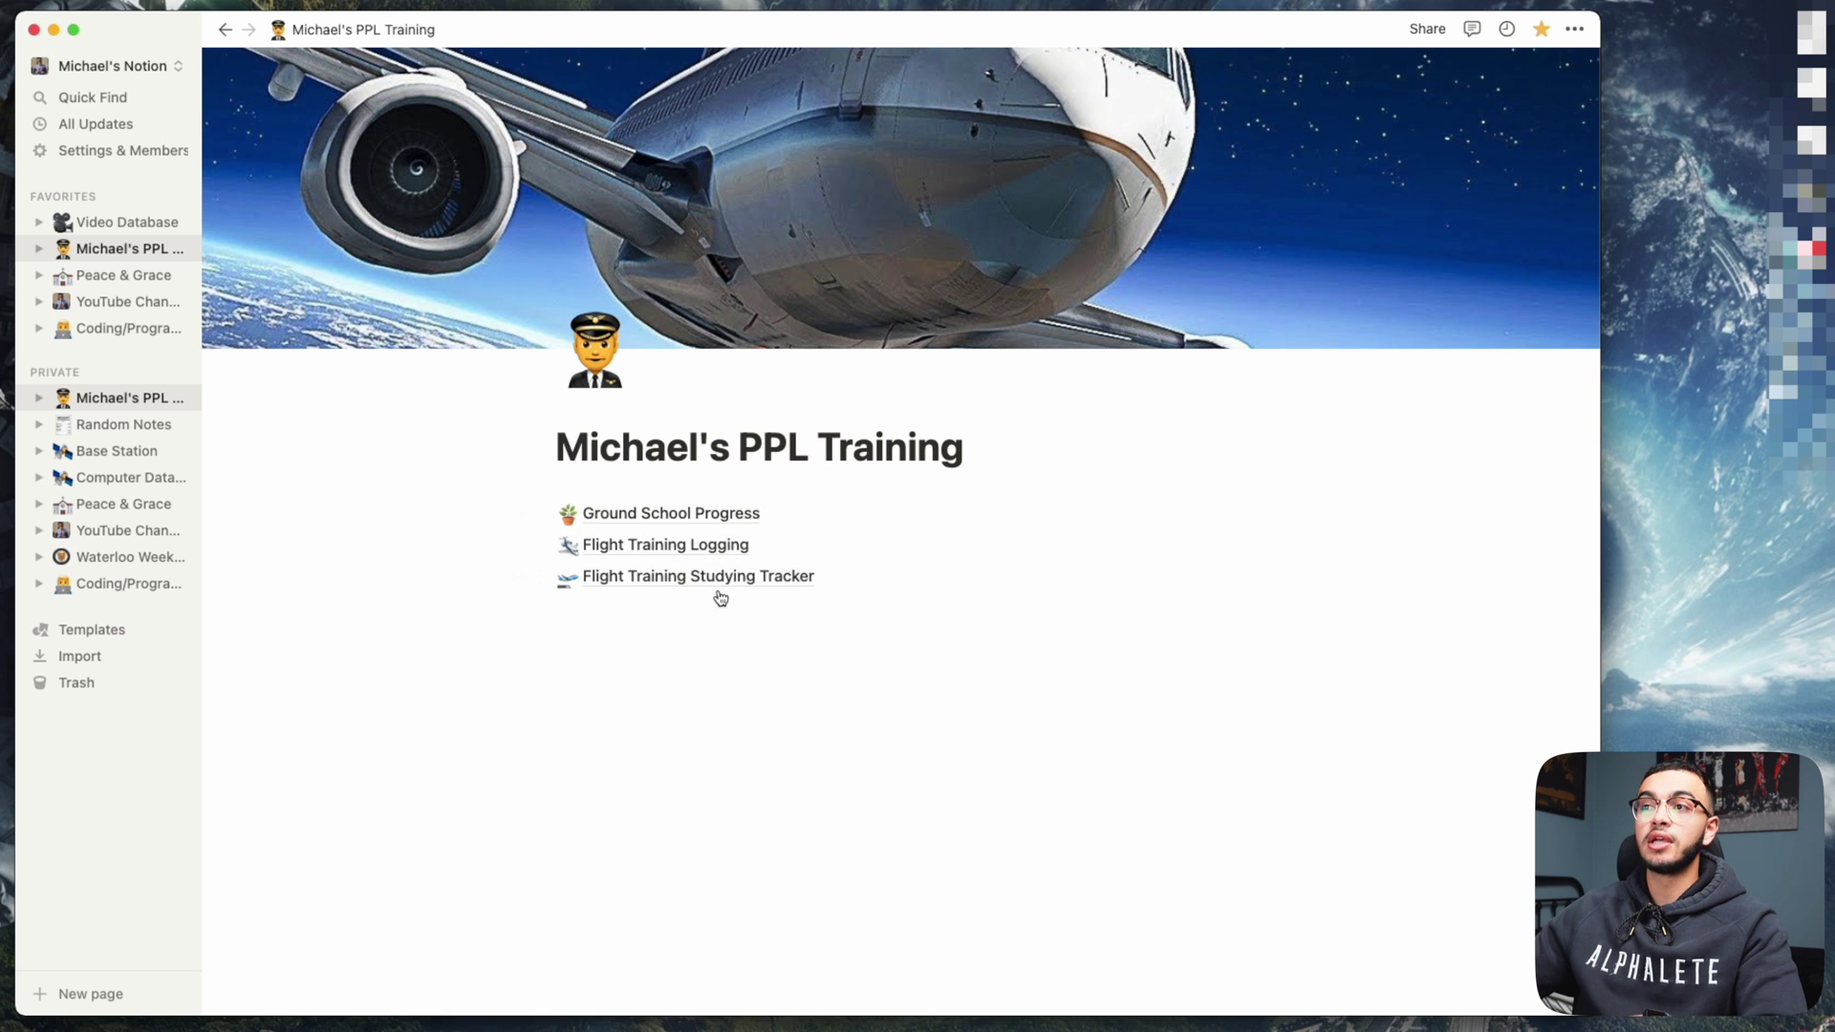
click(748, 551)
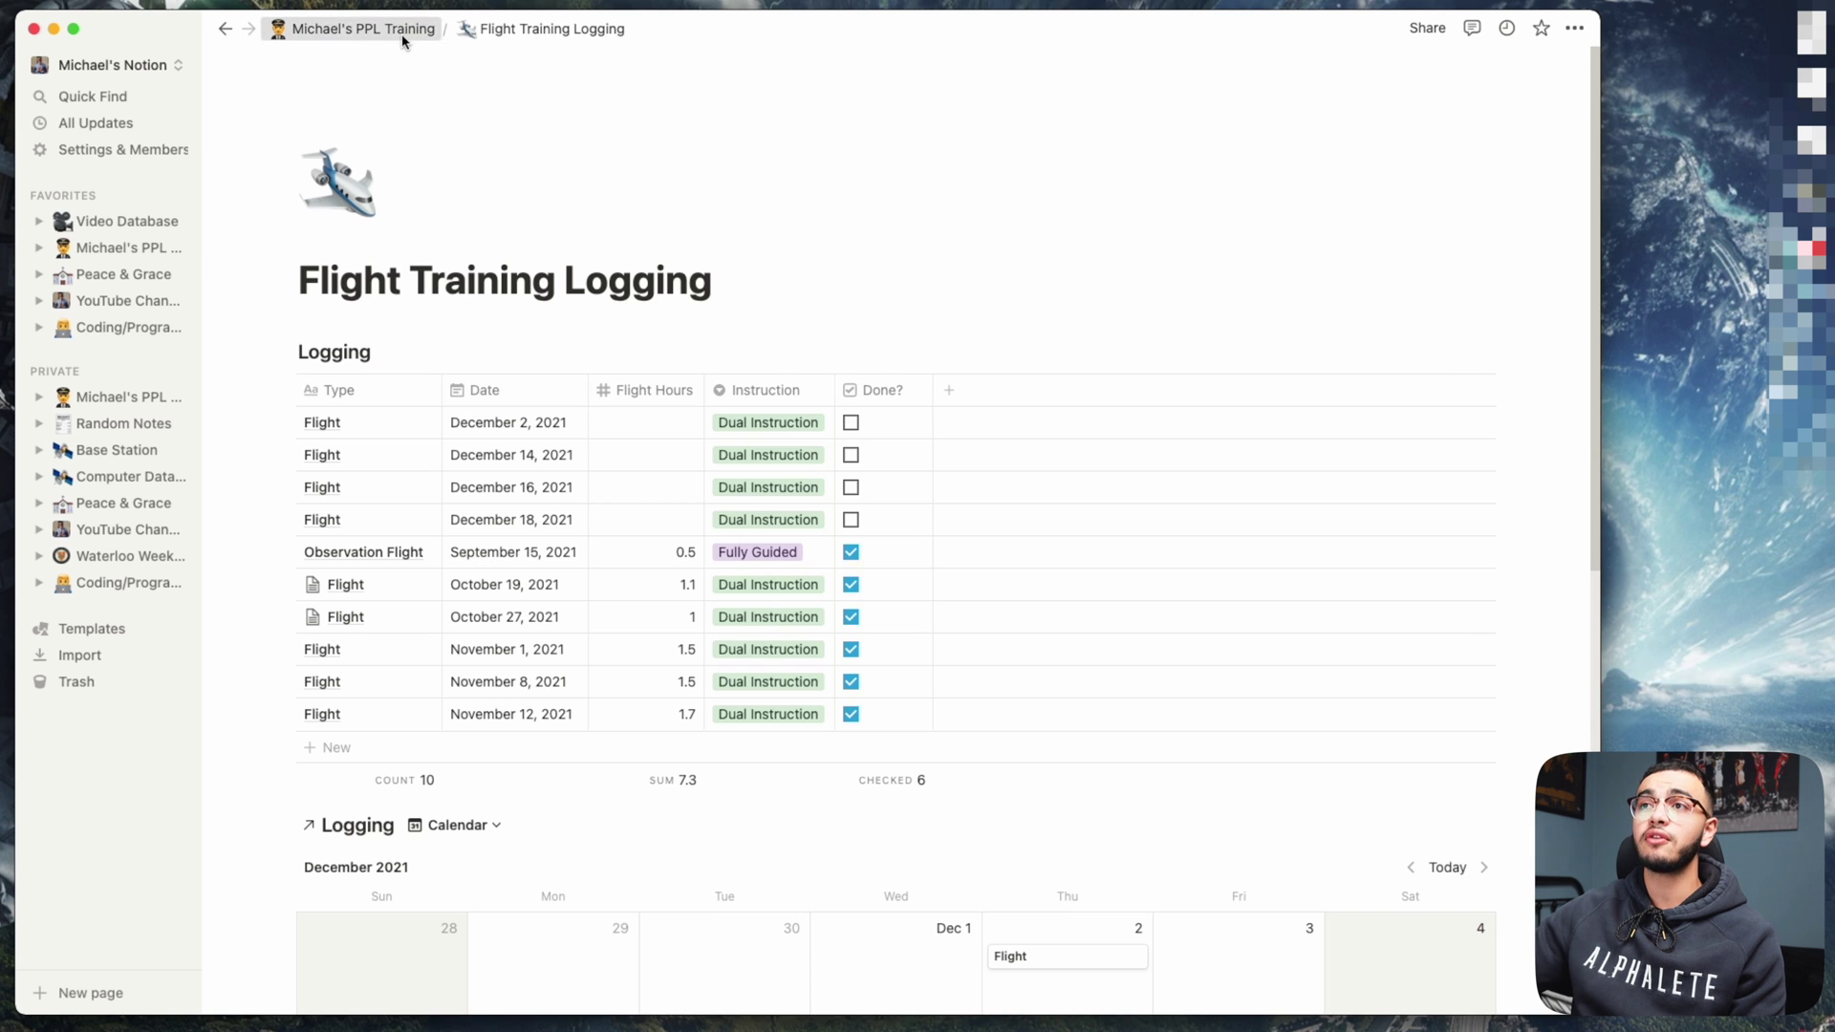
click(401, 41)
click(635, 512)
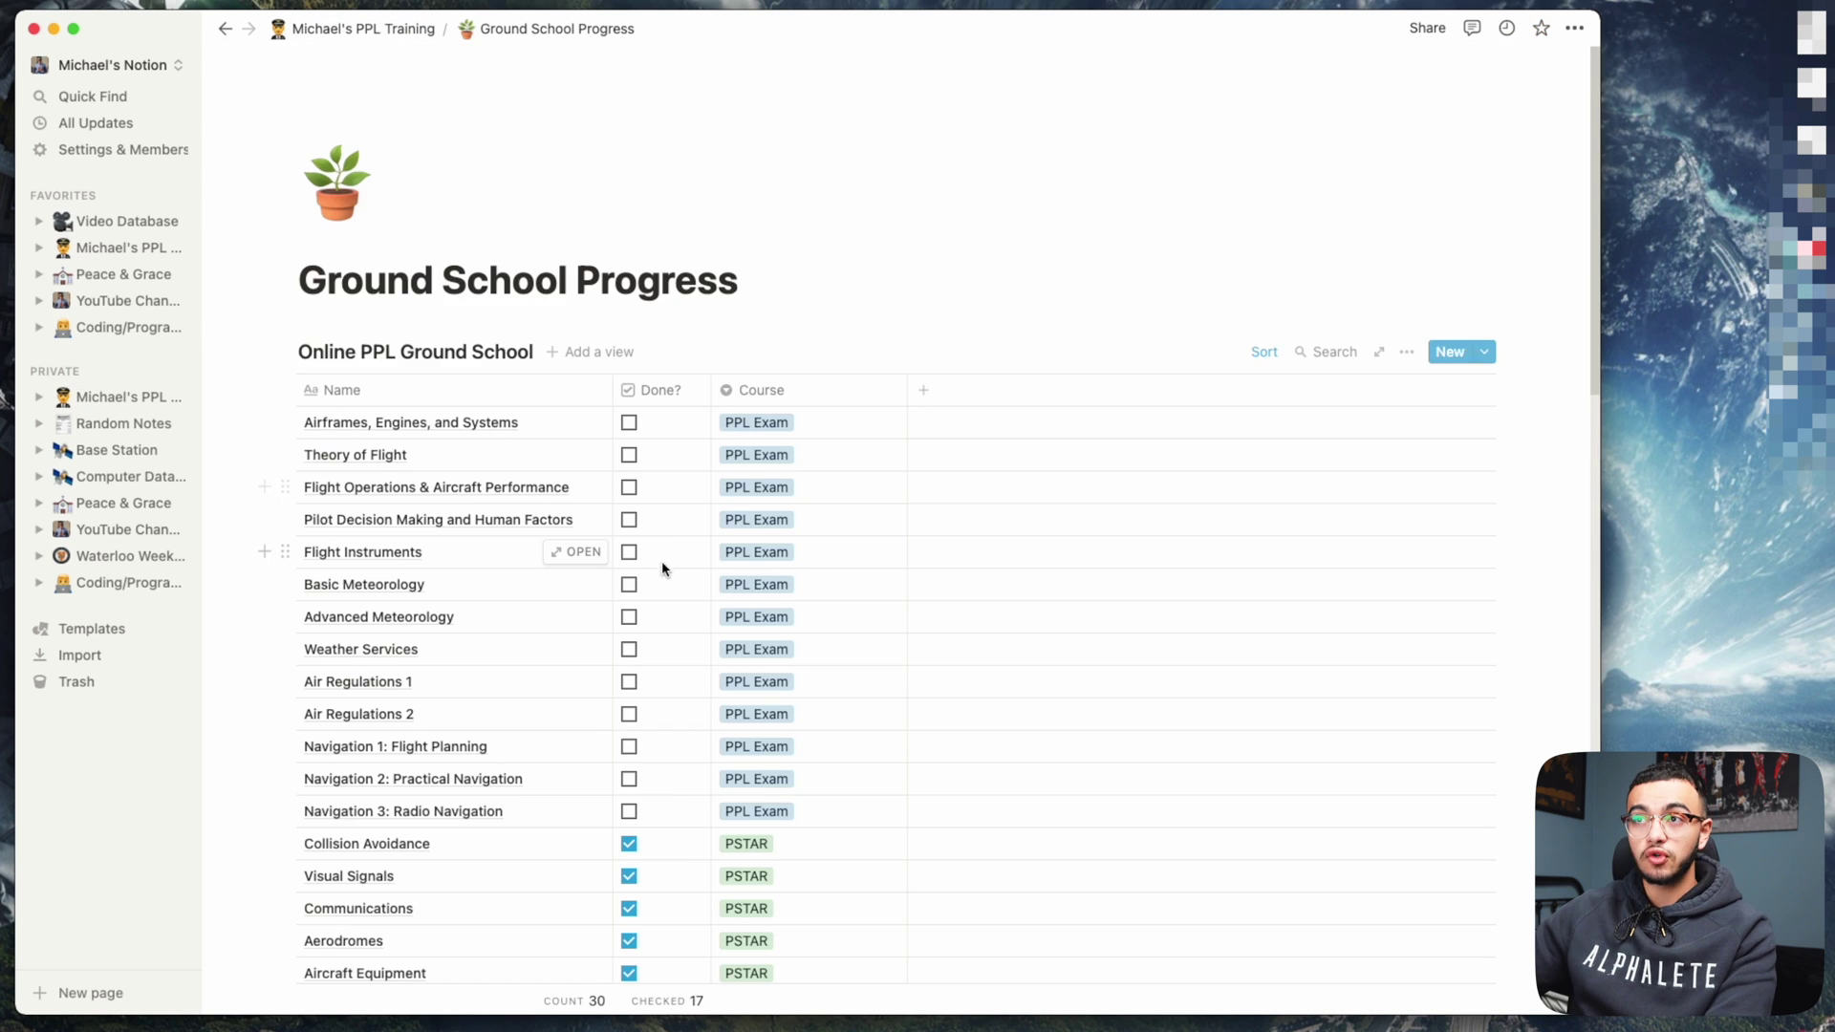
scroll(667, 782, down, 3)
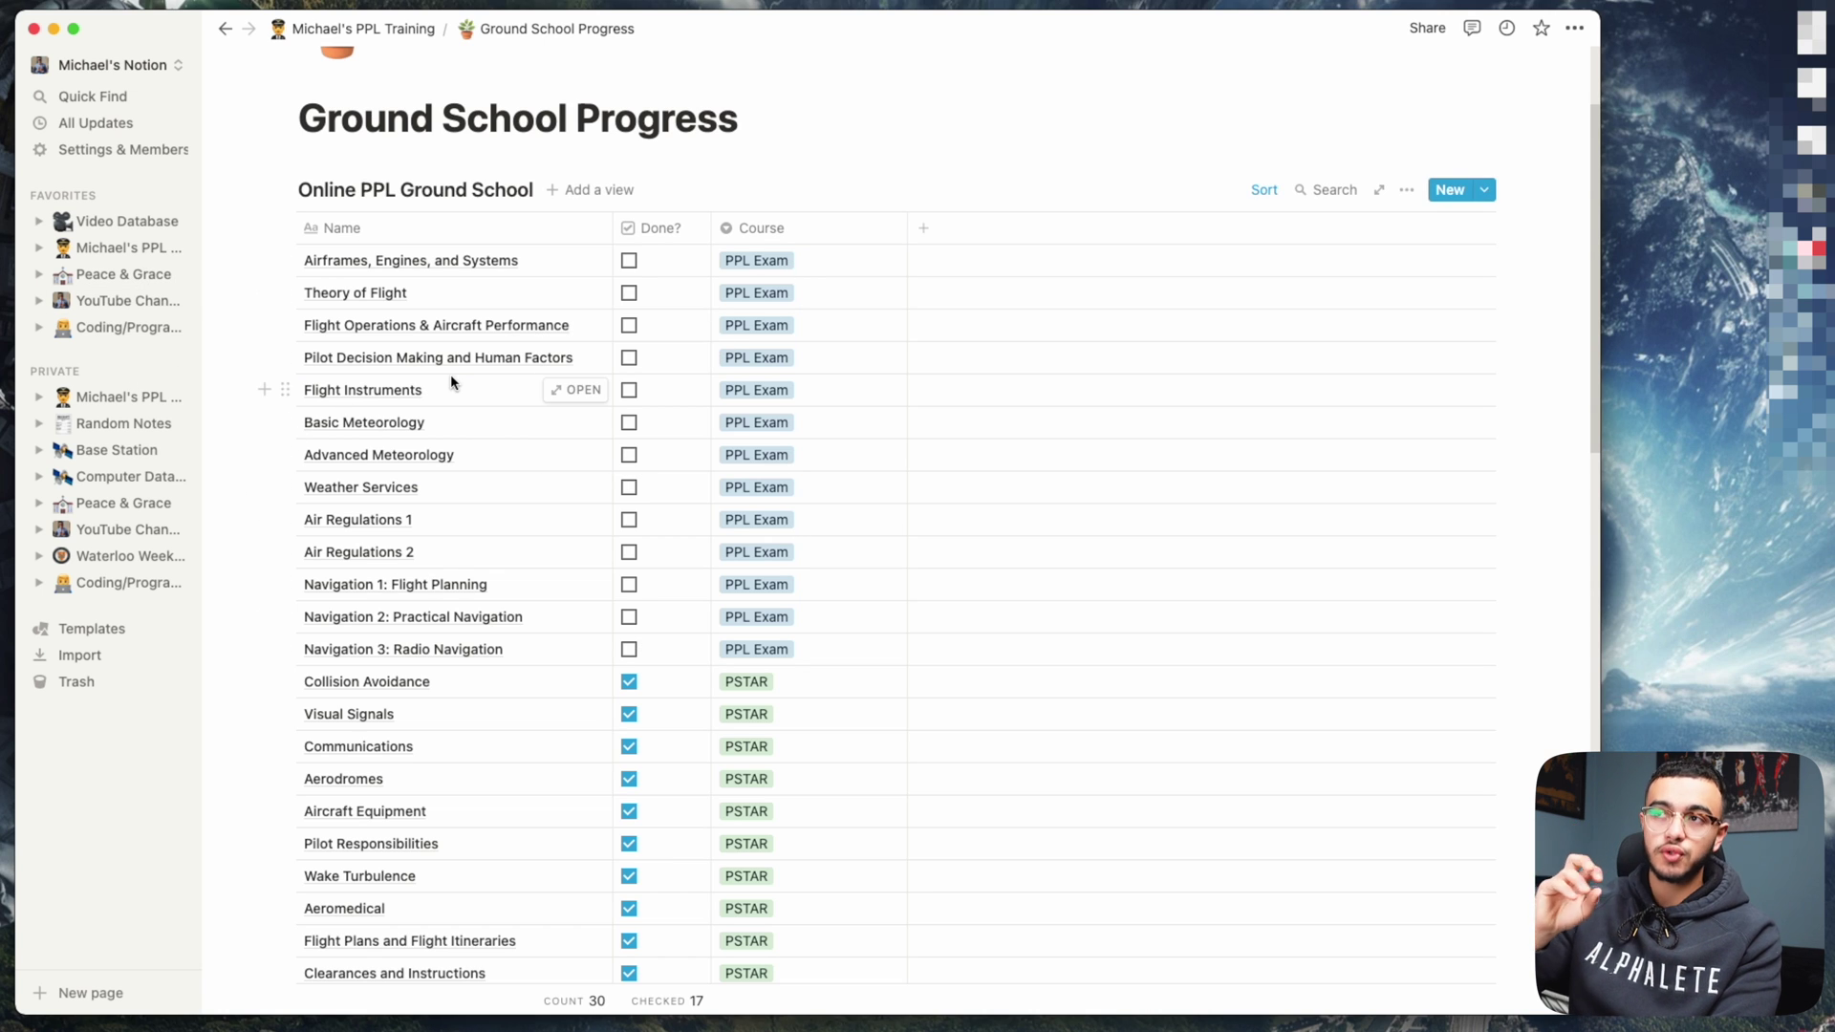
scroll(457, 650, down, 4)
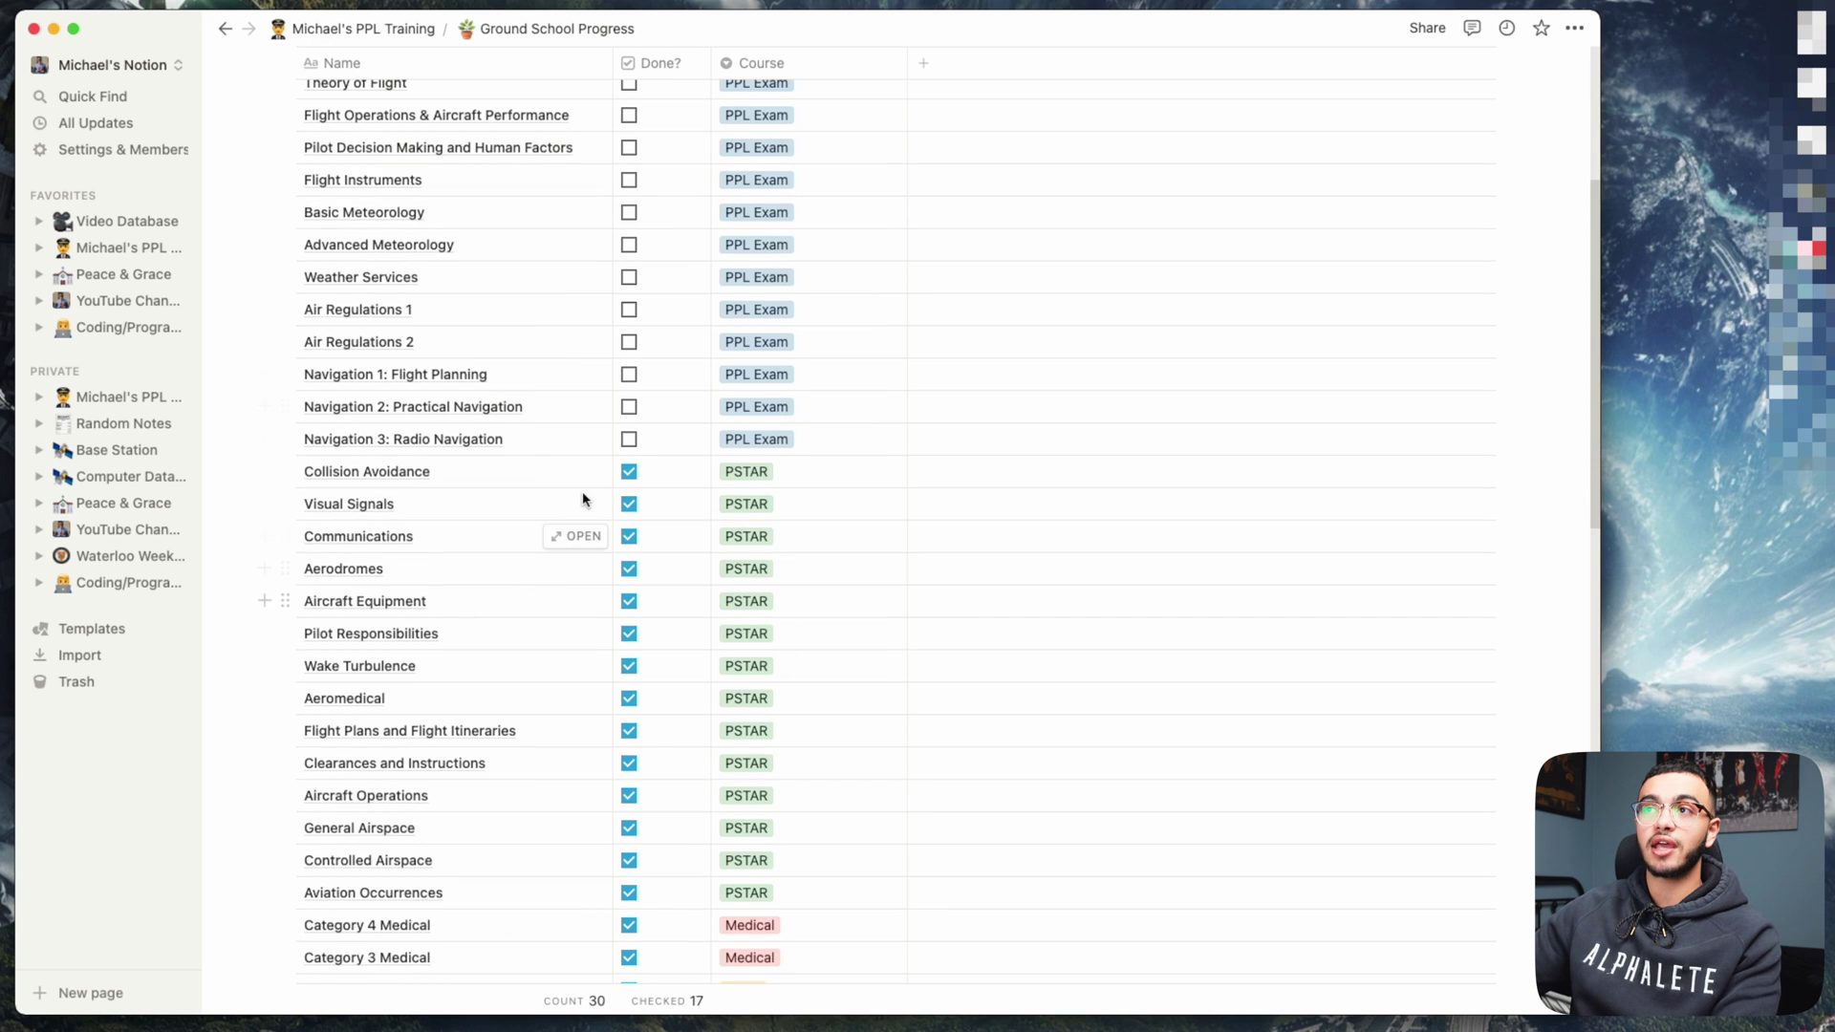
scroll(583, 498, down, 5)
scroll(582, 498, down, 2)
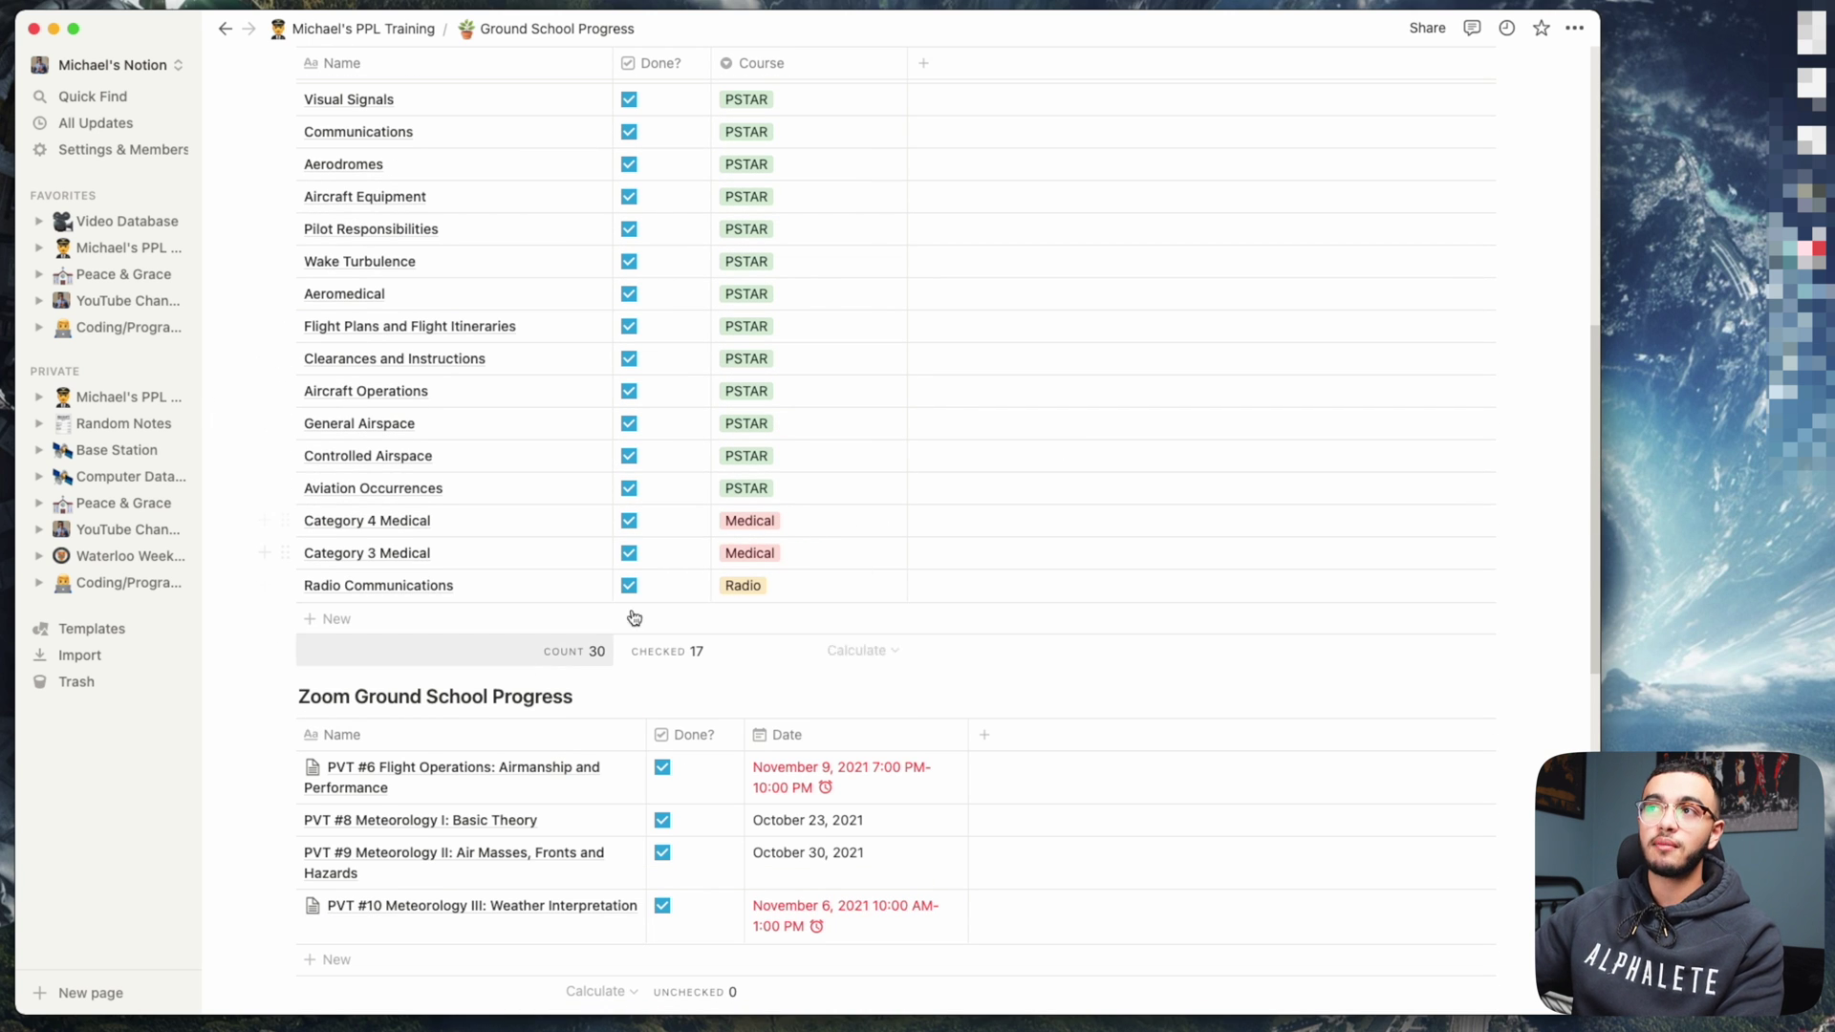
scroll(702, 296, up, 2)
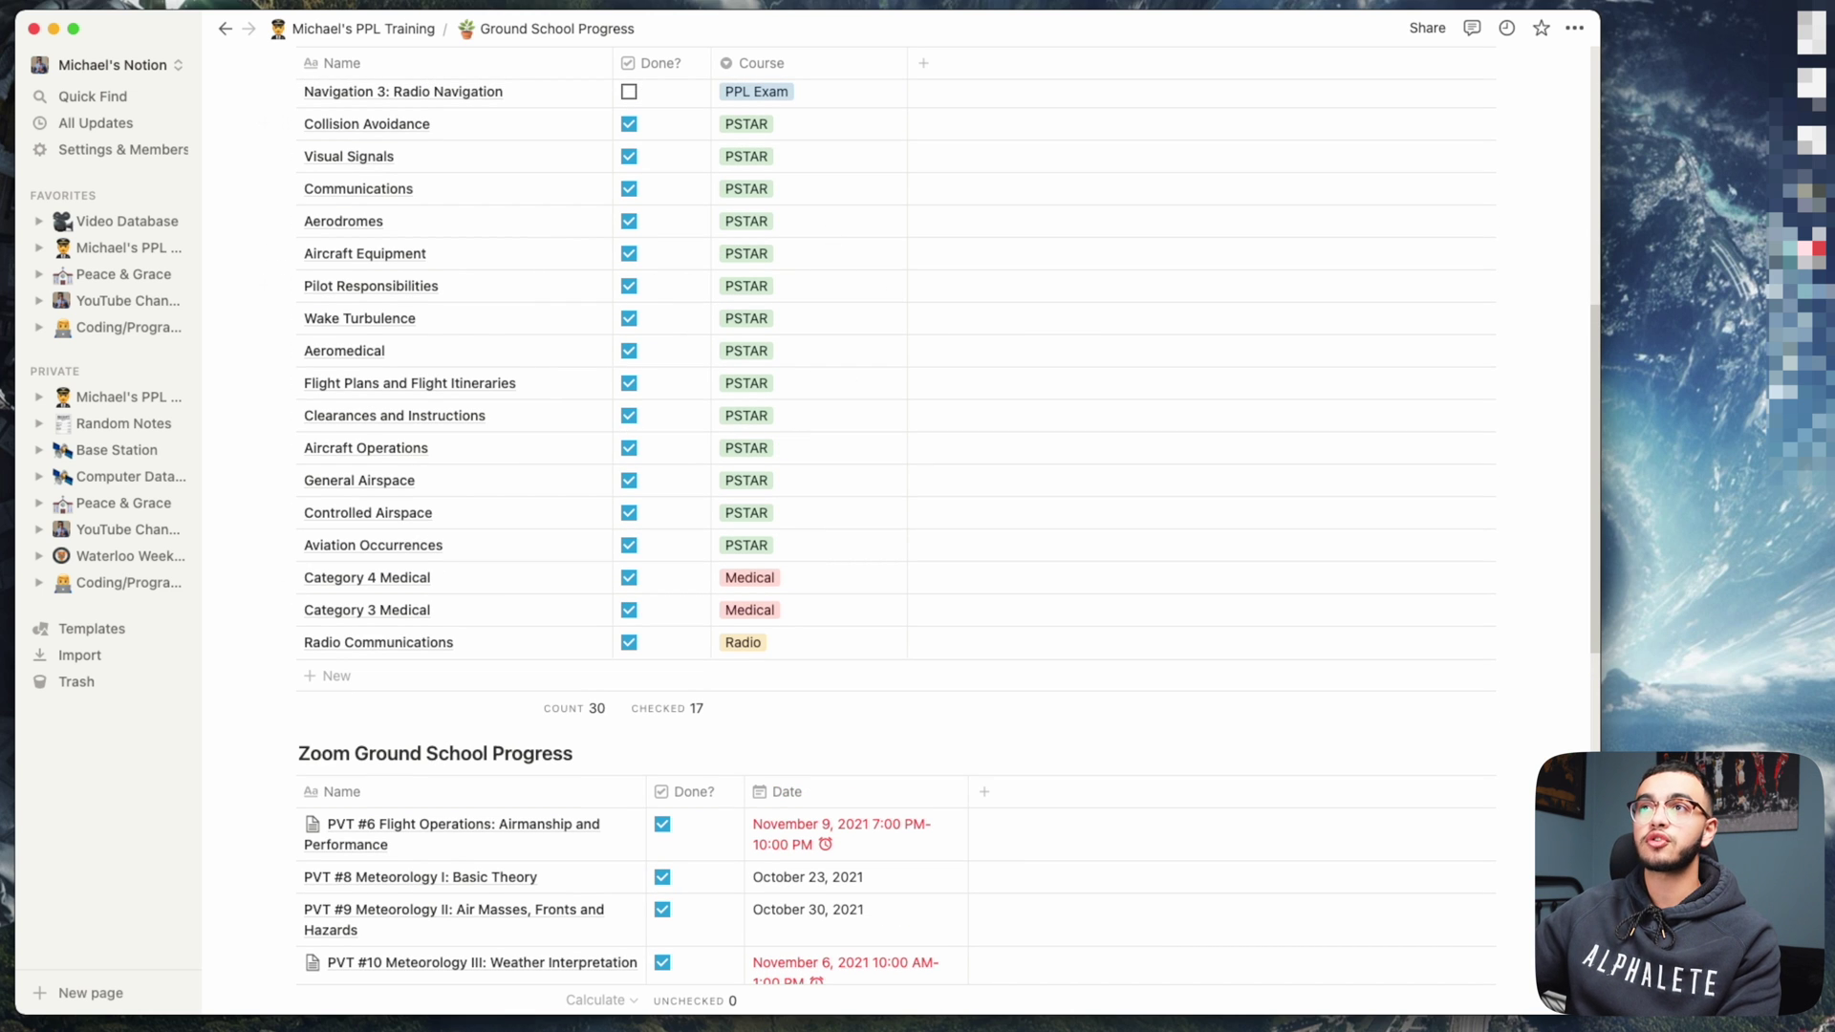
click(363, 28)
click(698, 565)
scroll(730, 621, down, 8)
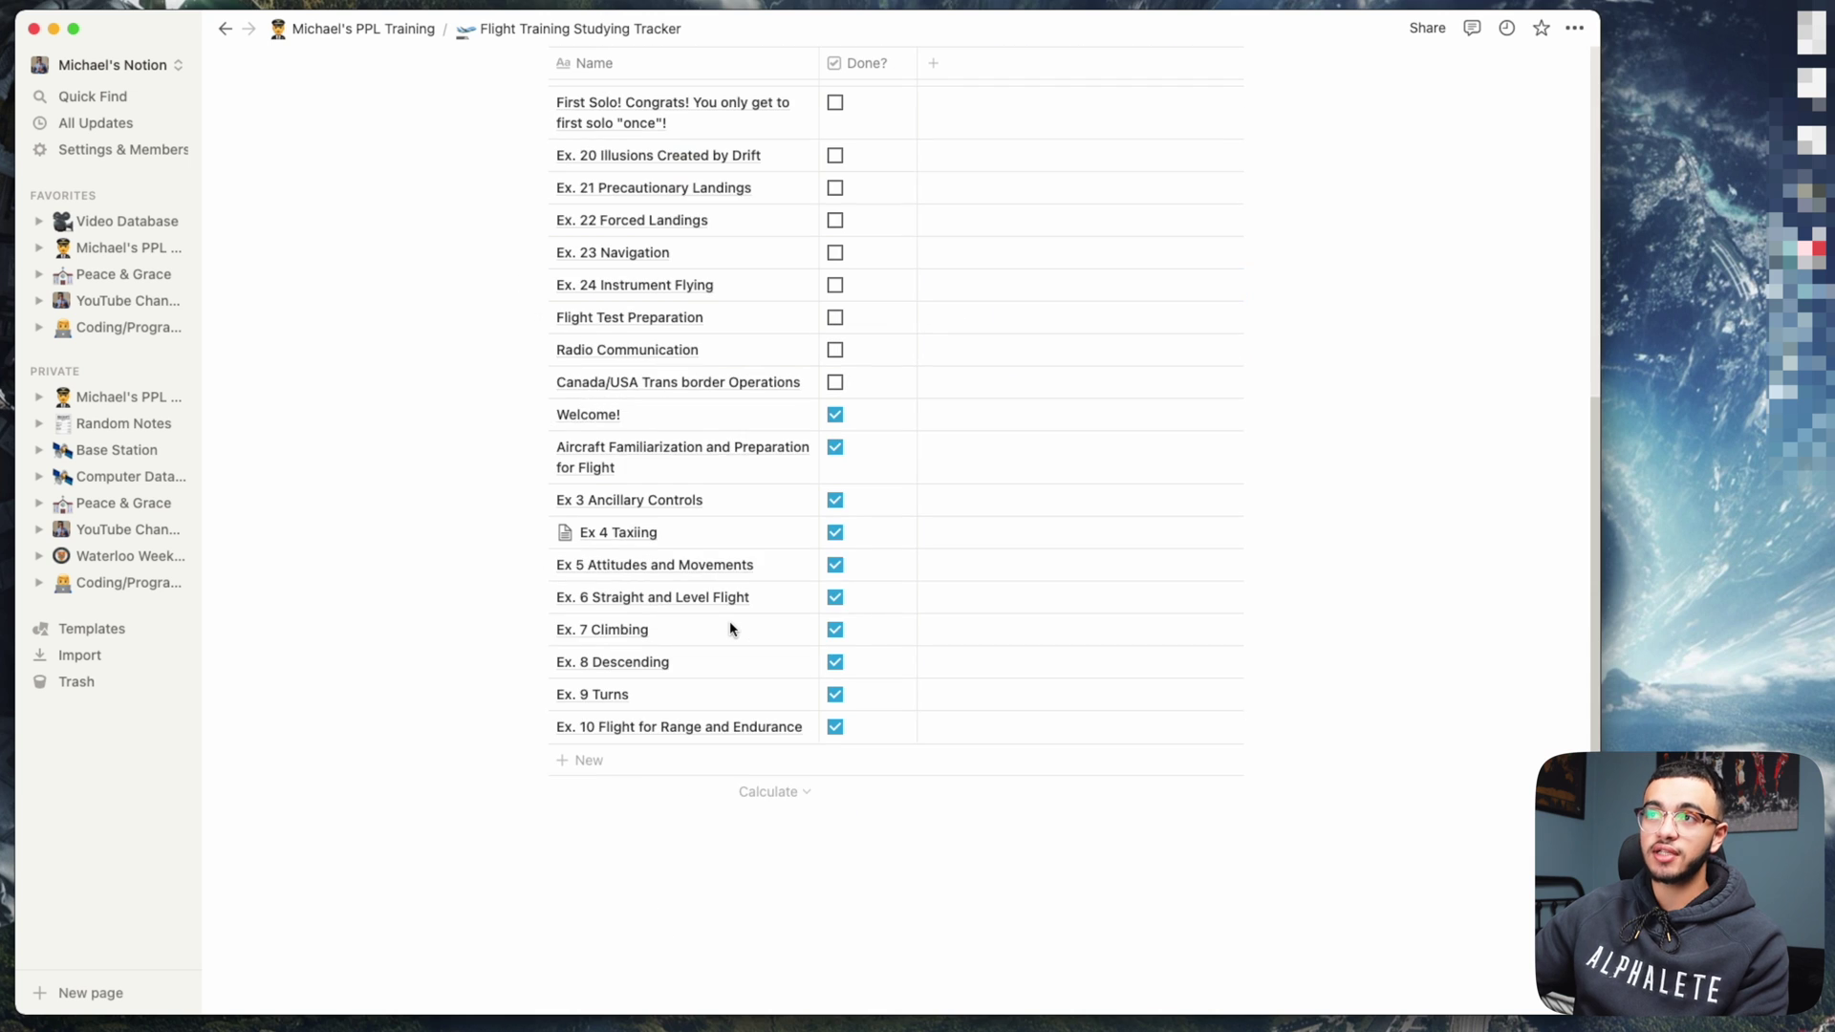
scroll(730, 621, up, 2)
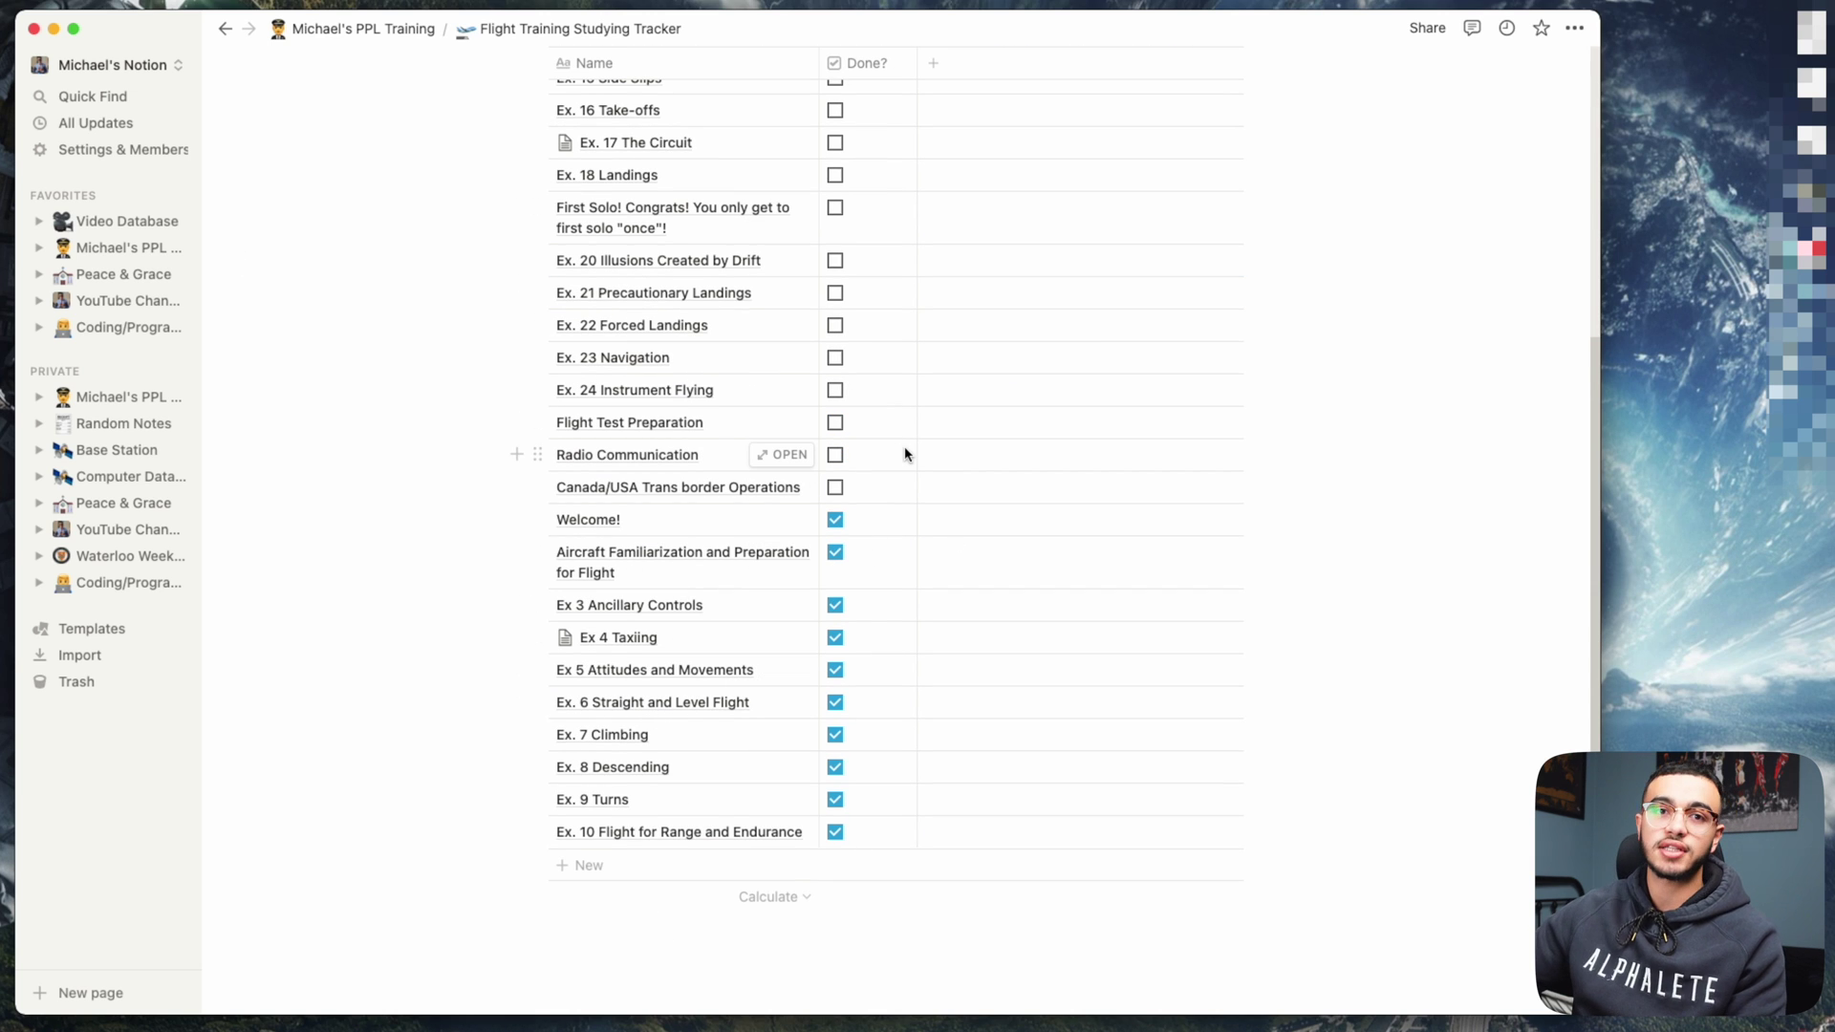
scroll(892, 373, up, 1)
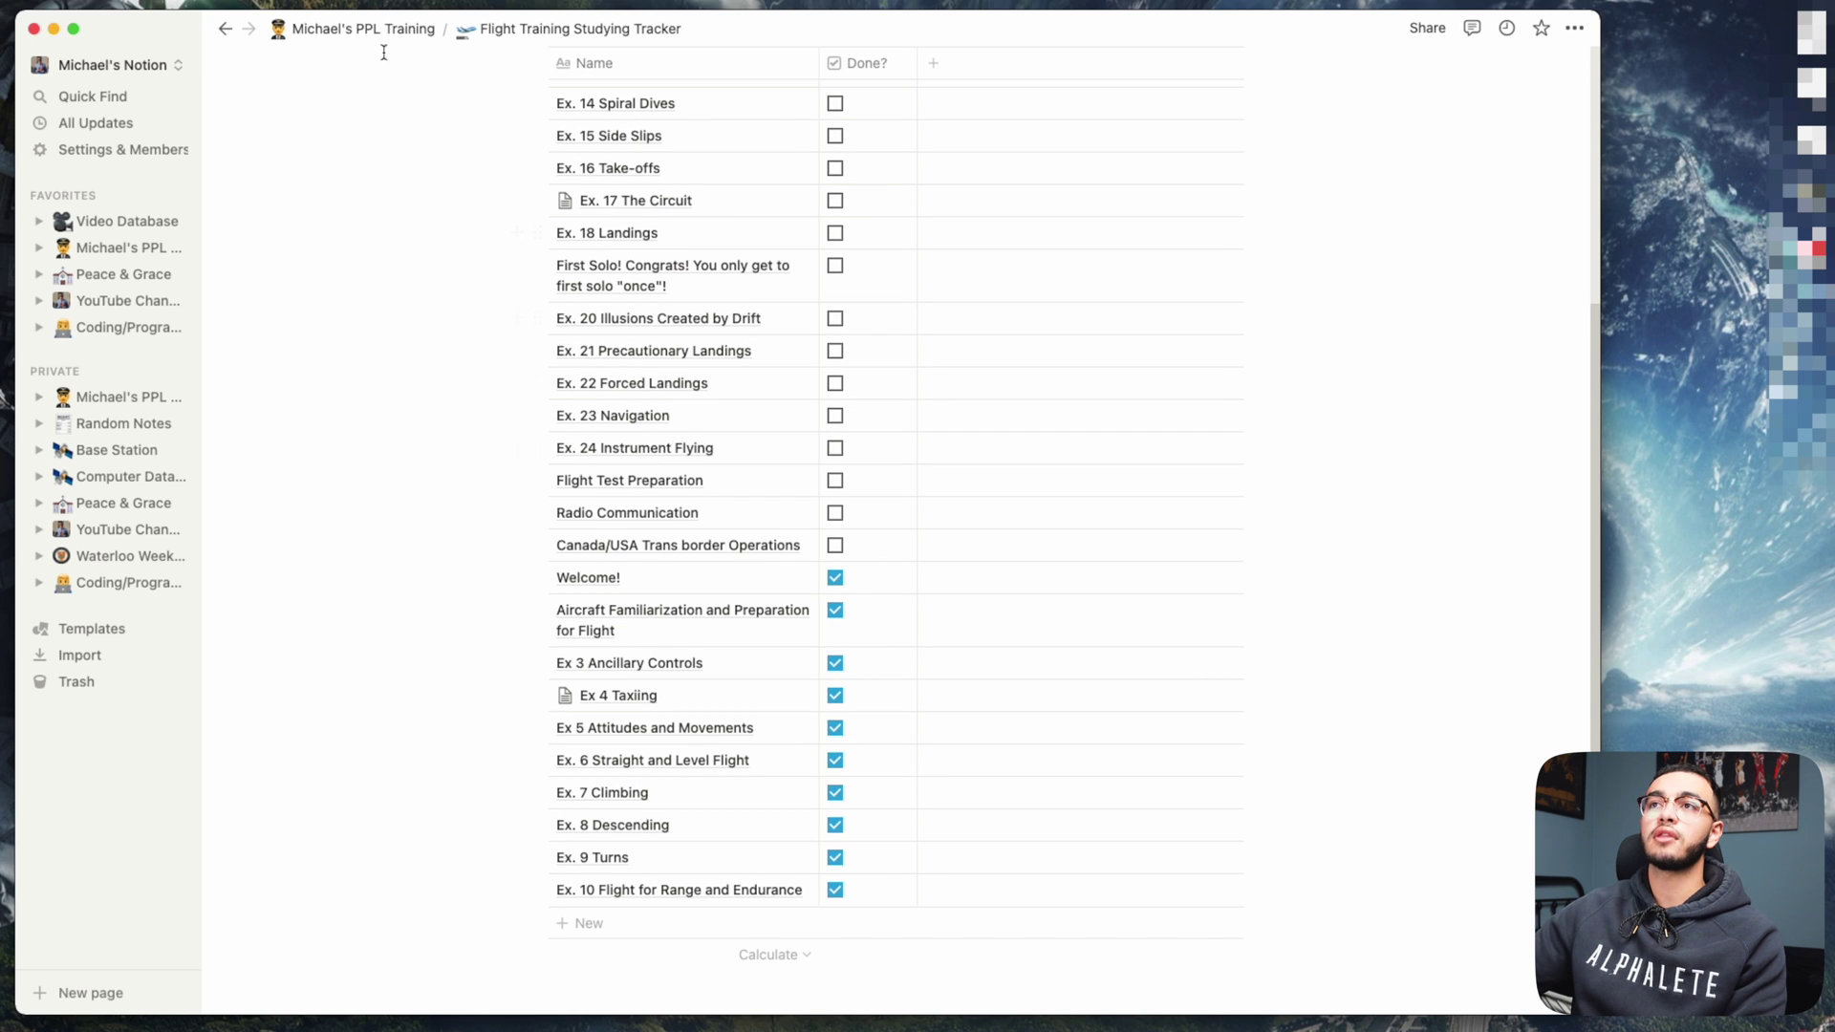
click(362, 32)
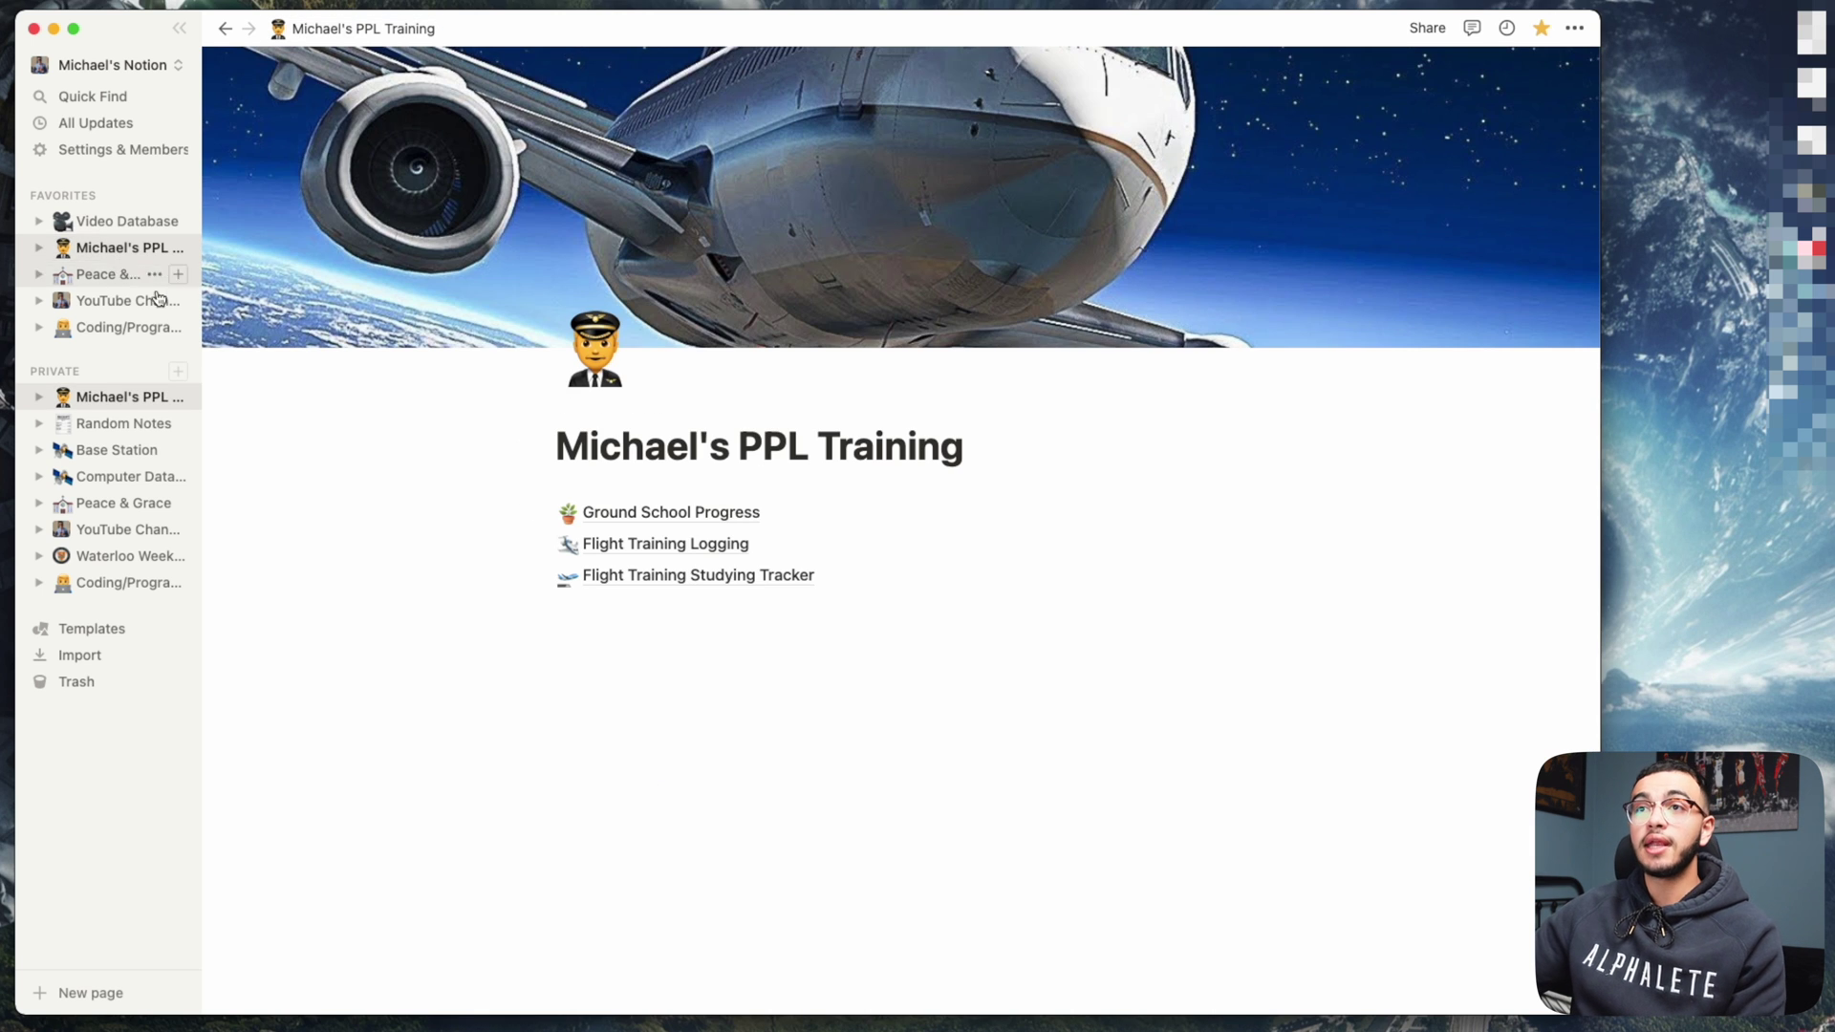
Step: Open the Python page under Coding/Programming, expand Section 7: The Basics: Loops, then return
click(121, 334)
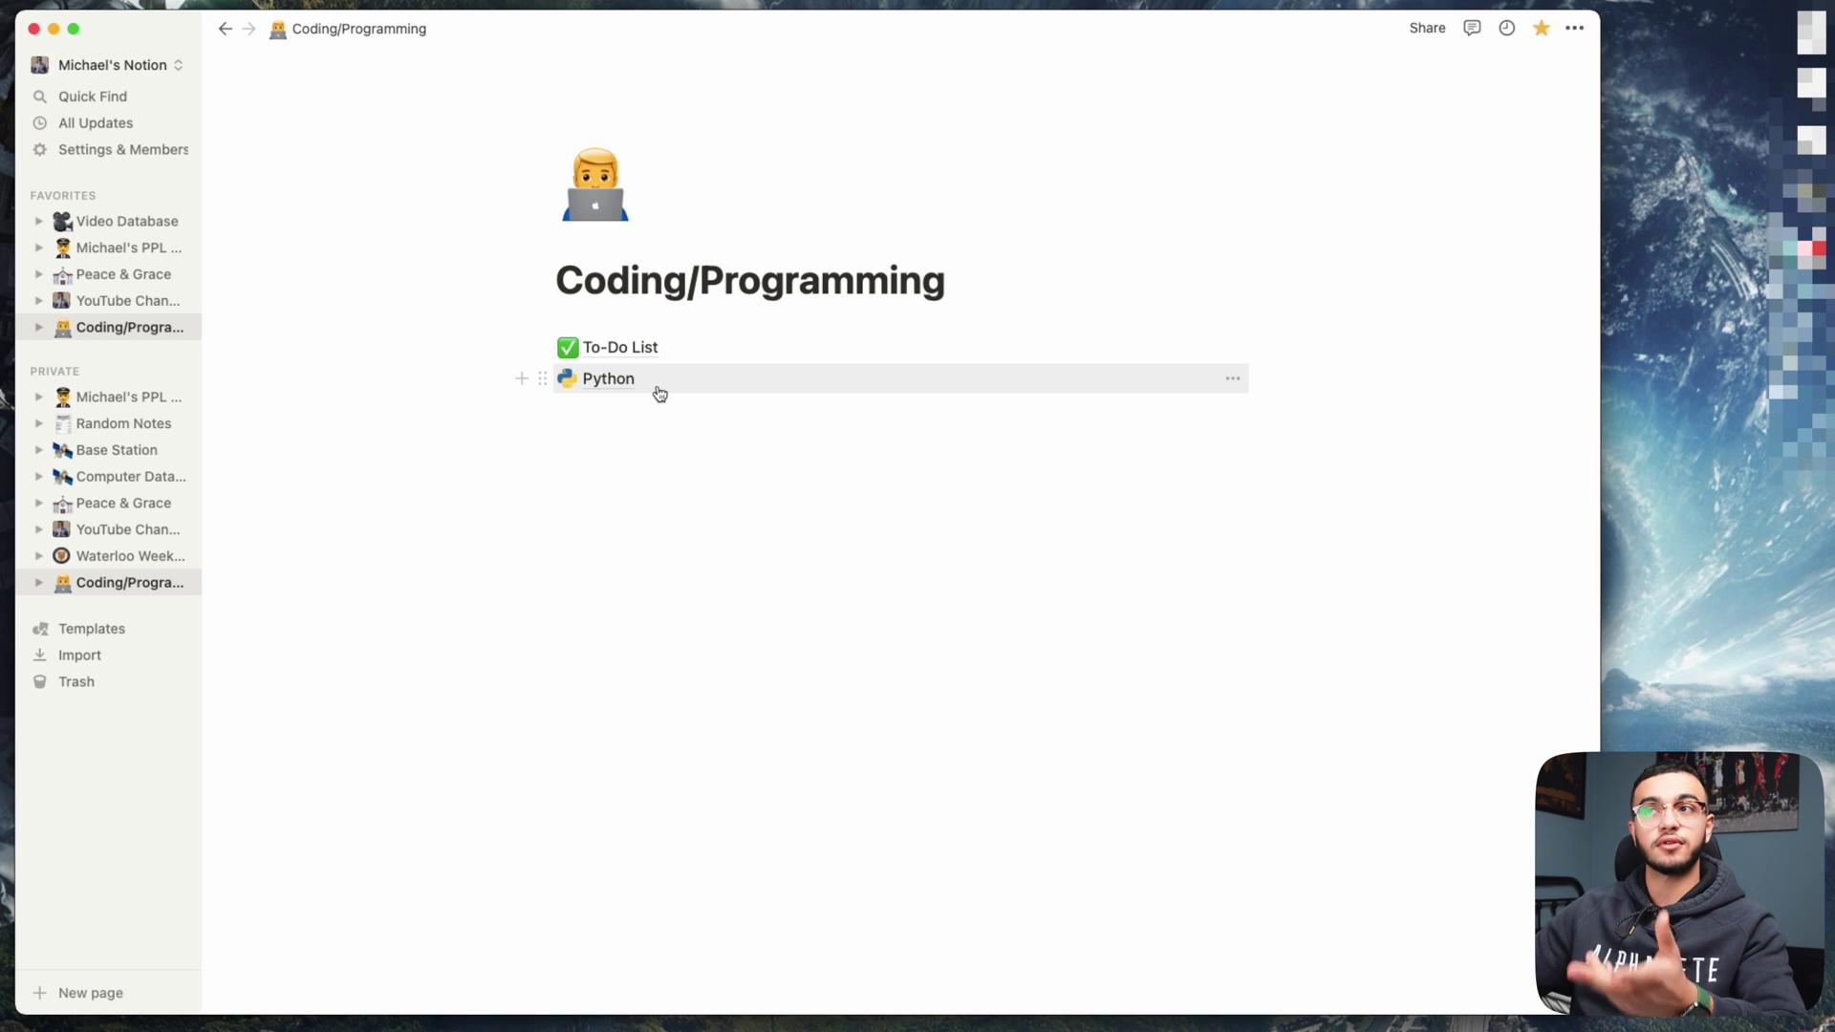
click(659, 393)
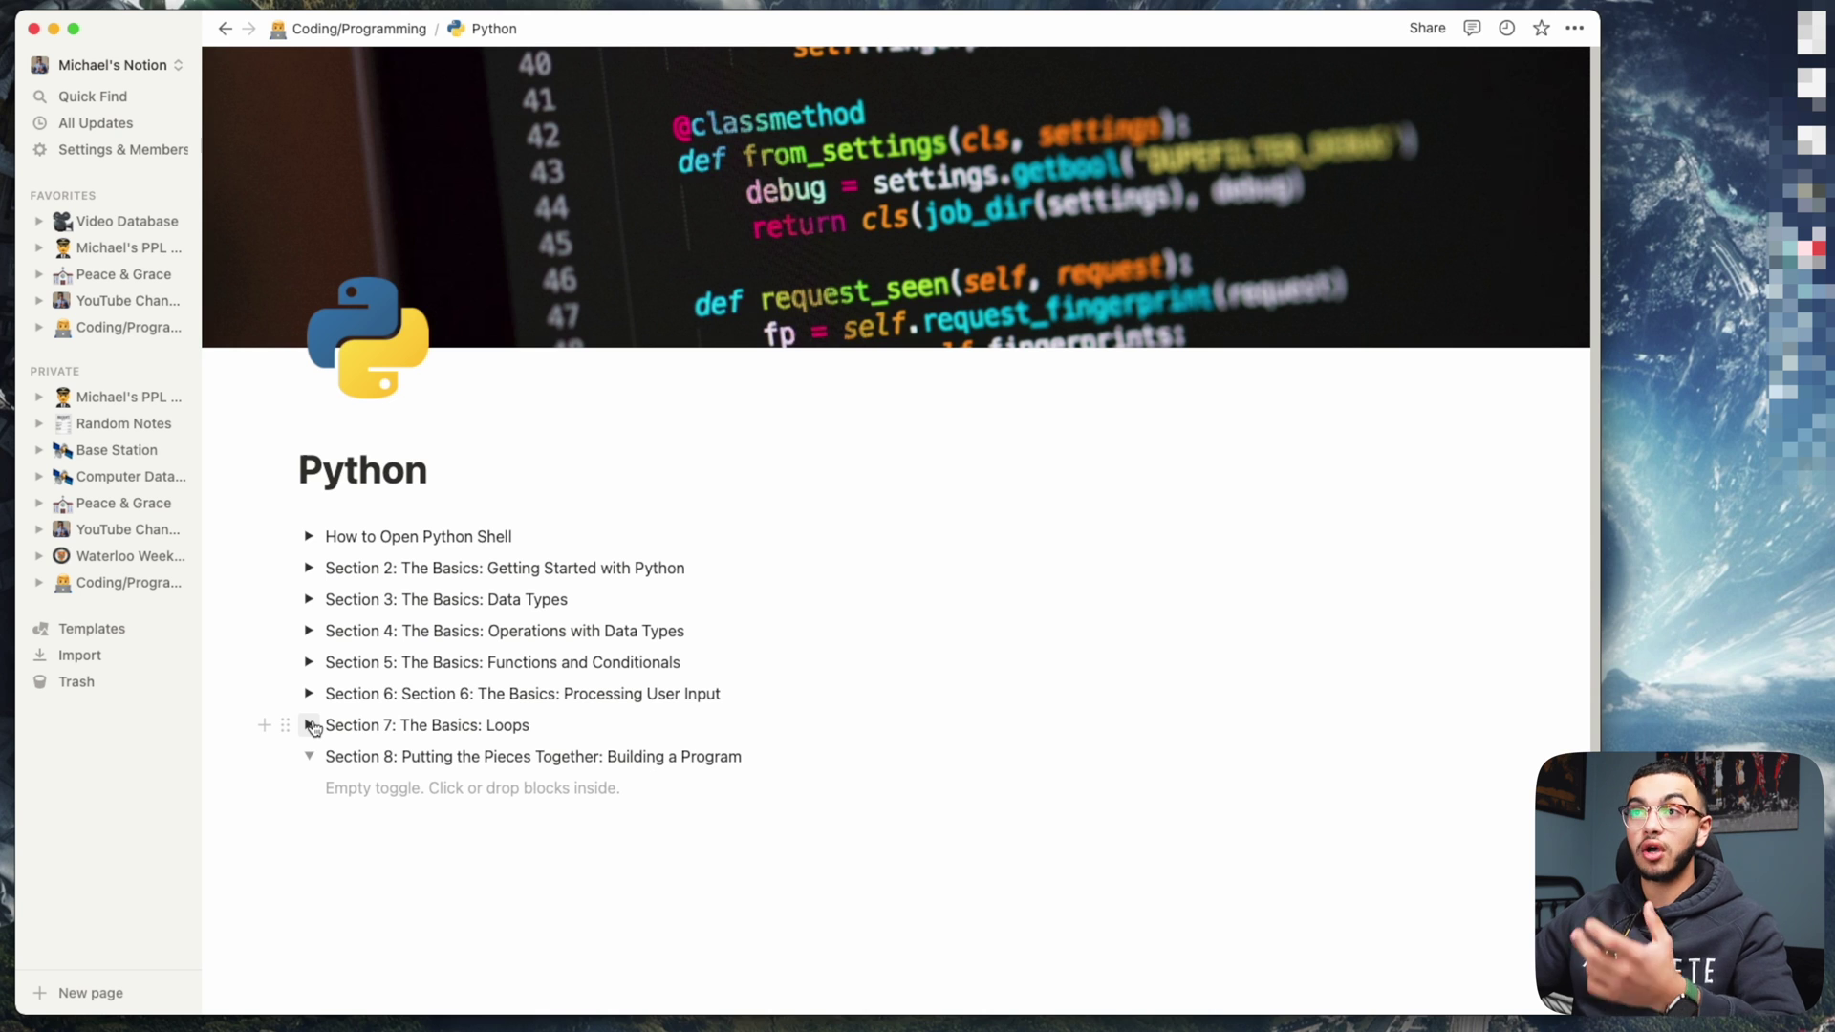
click(309, 726)
scroll(600, 629, down, 5)
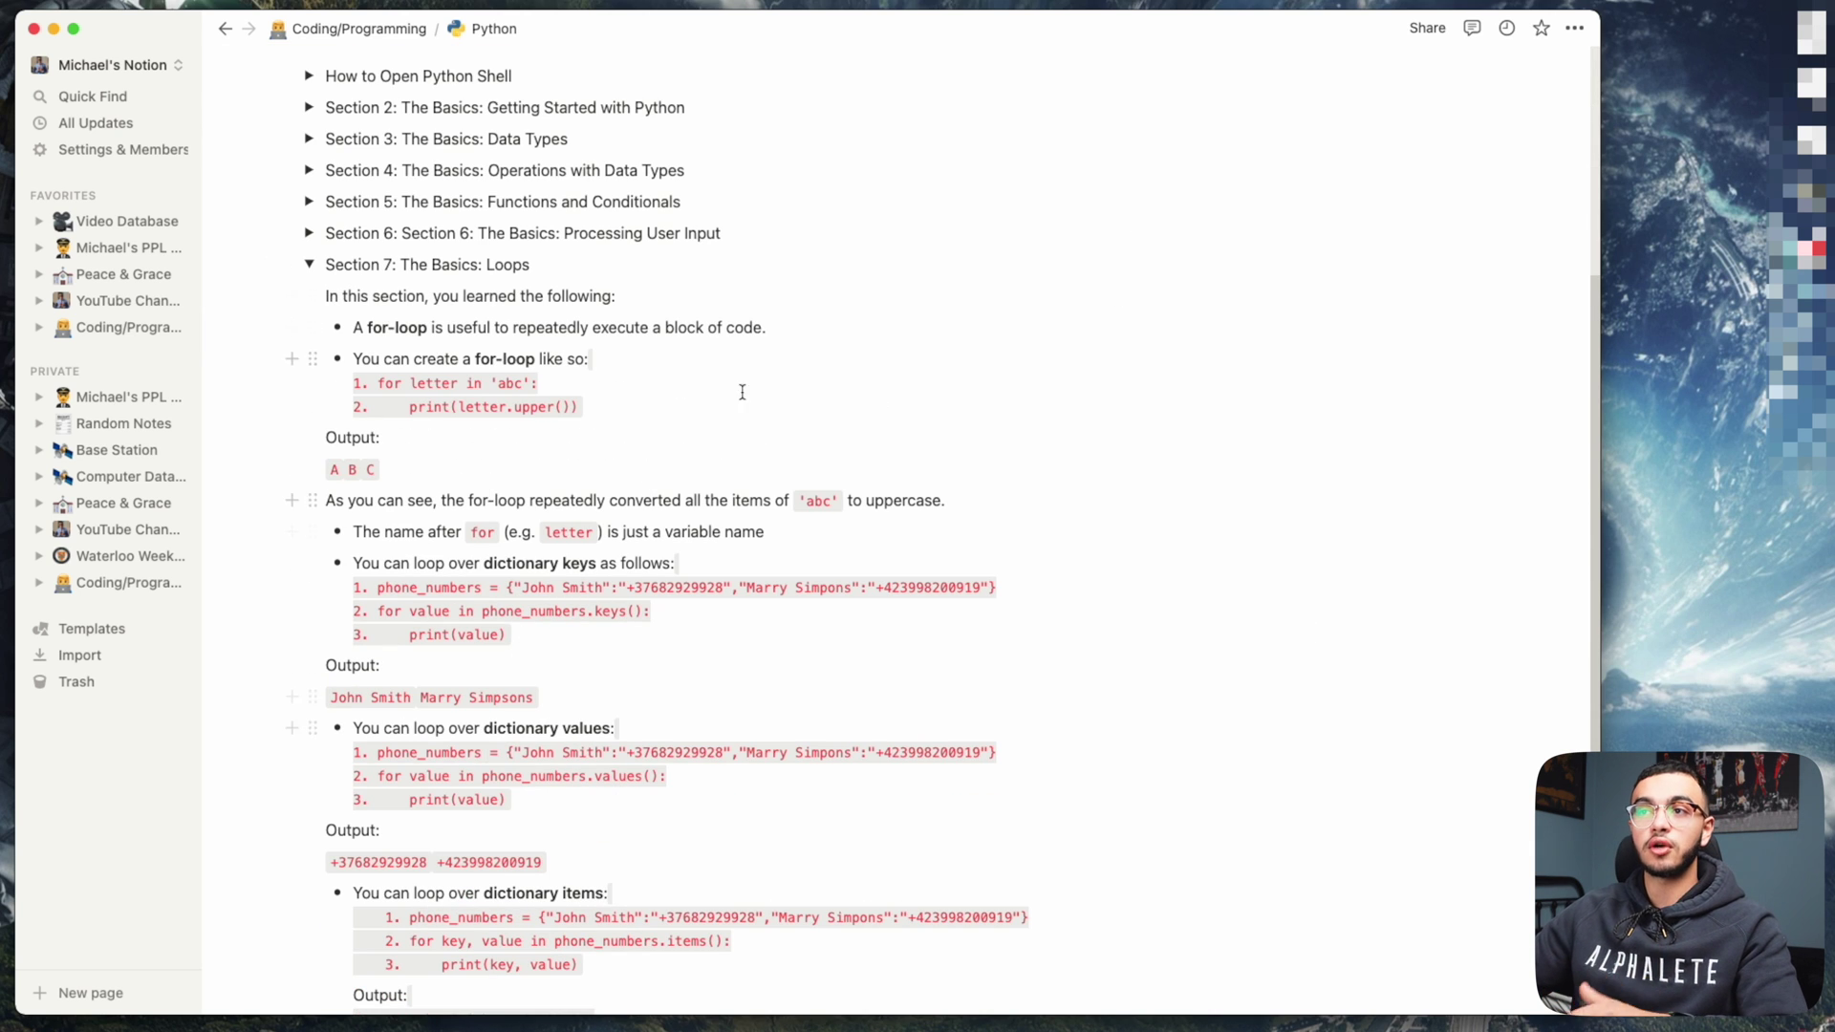
scroll(600, 628, down, 2)
scroll(497, 442, up, 5)
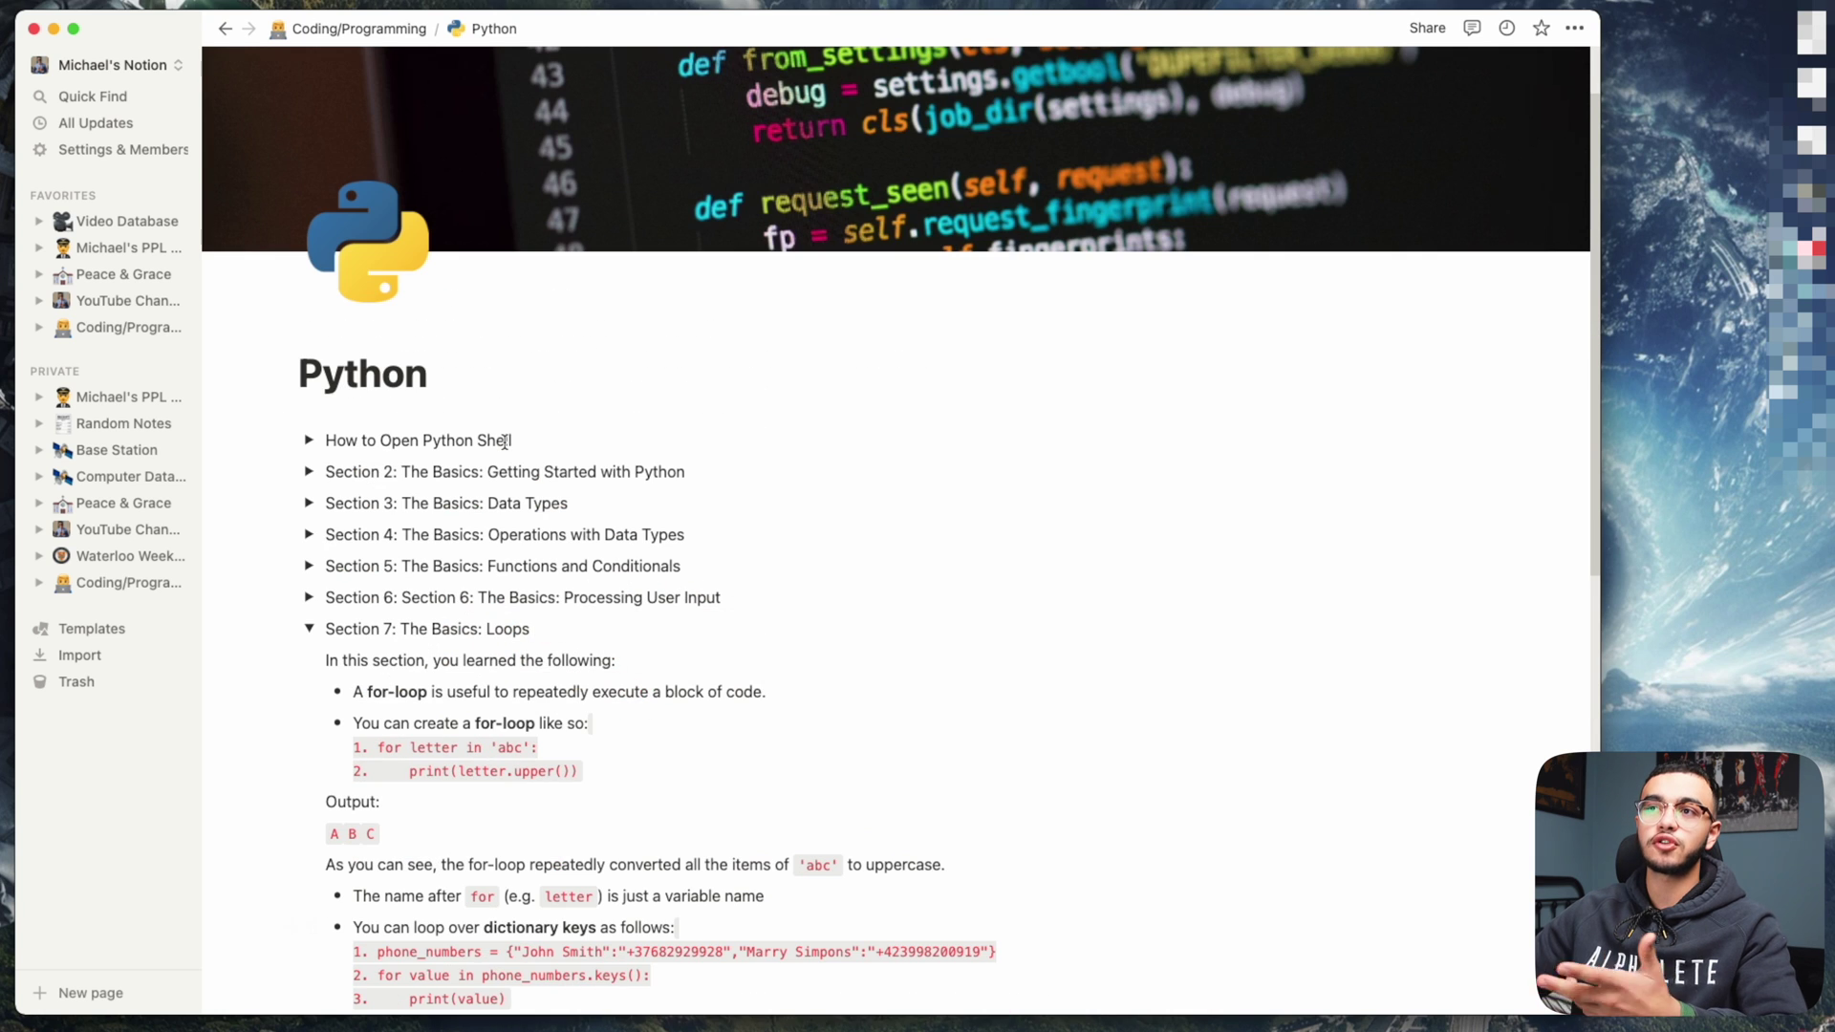
key(super+bracketleft)
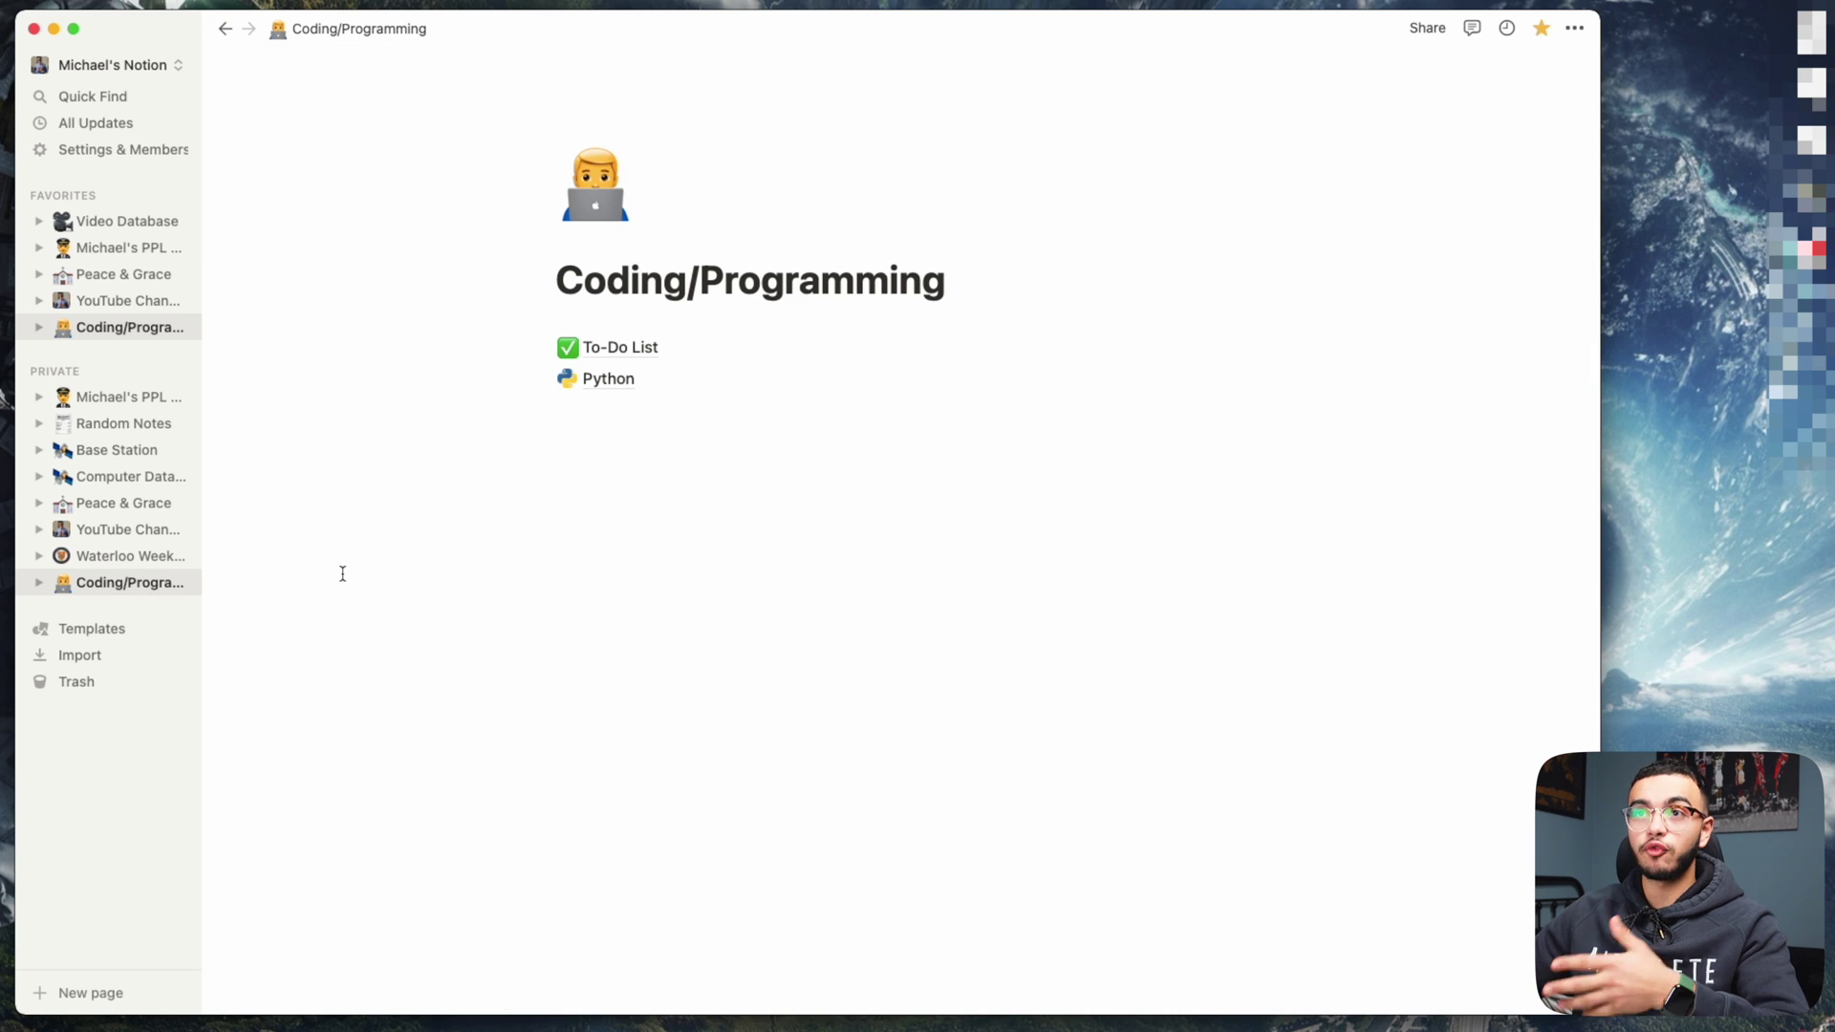
Step: Open Random Notes and view the Countries I've been to page, then return
click(94, 424)
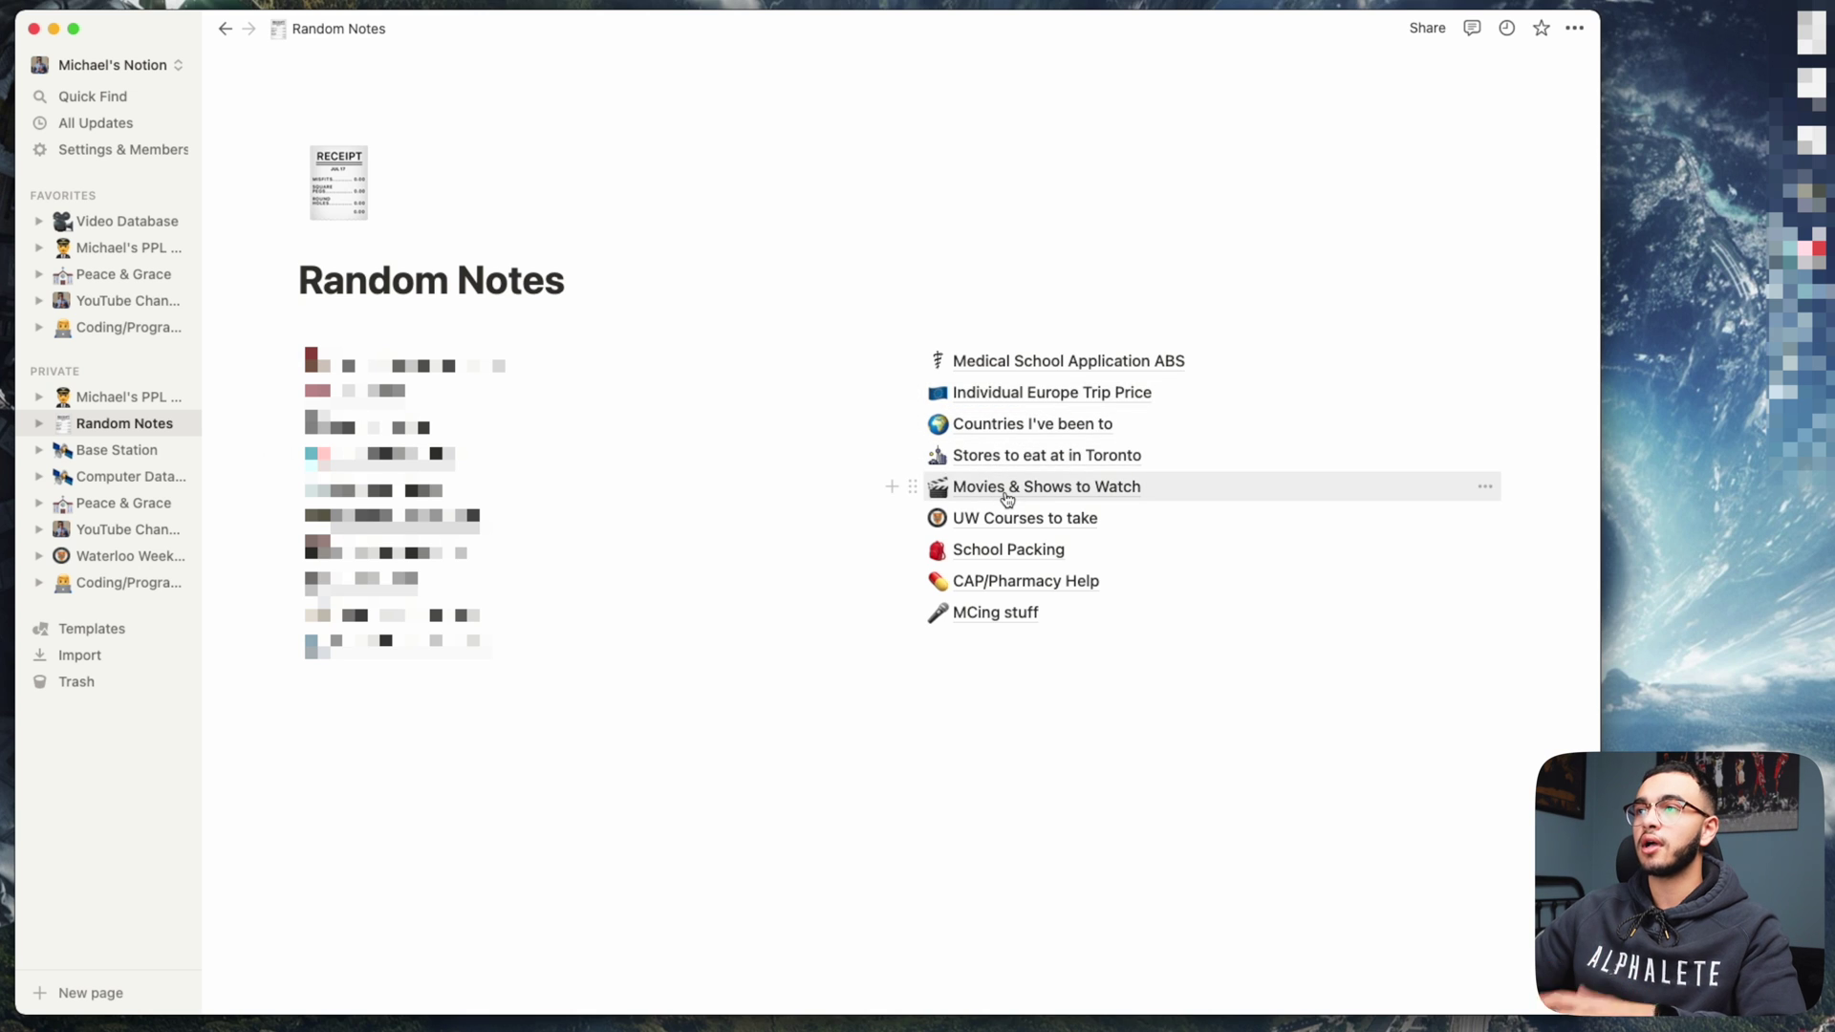
click(1016, 426)
scroll(701, 617, down, 10)
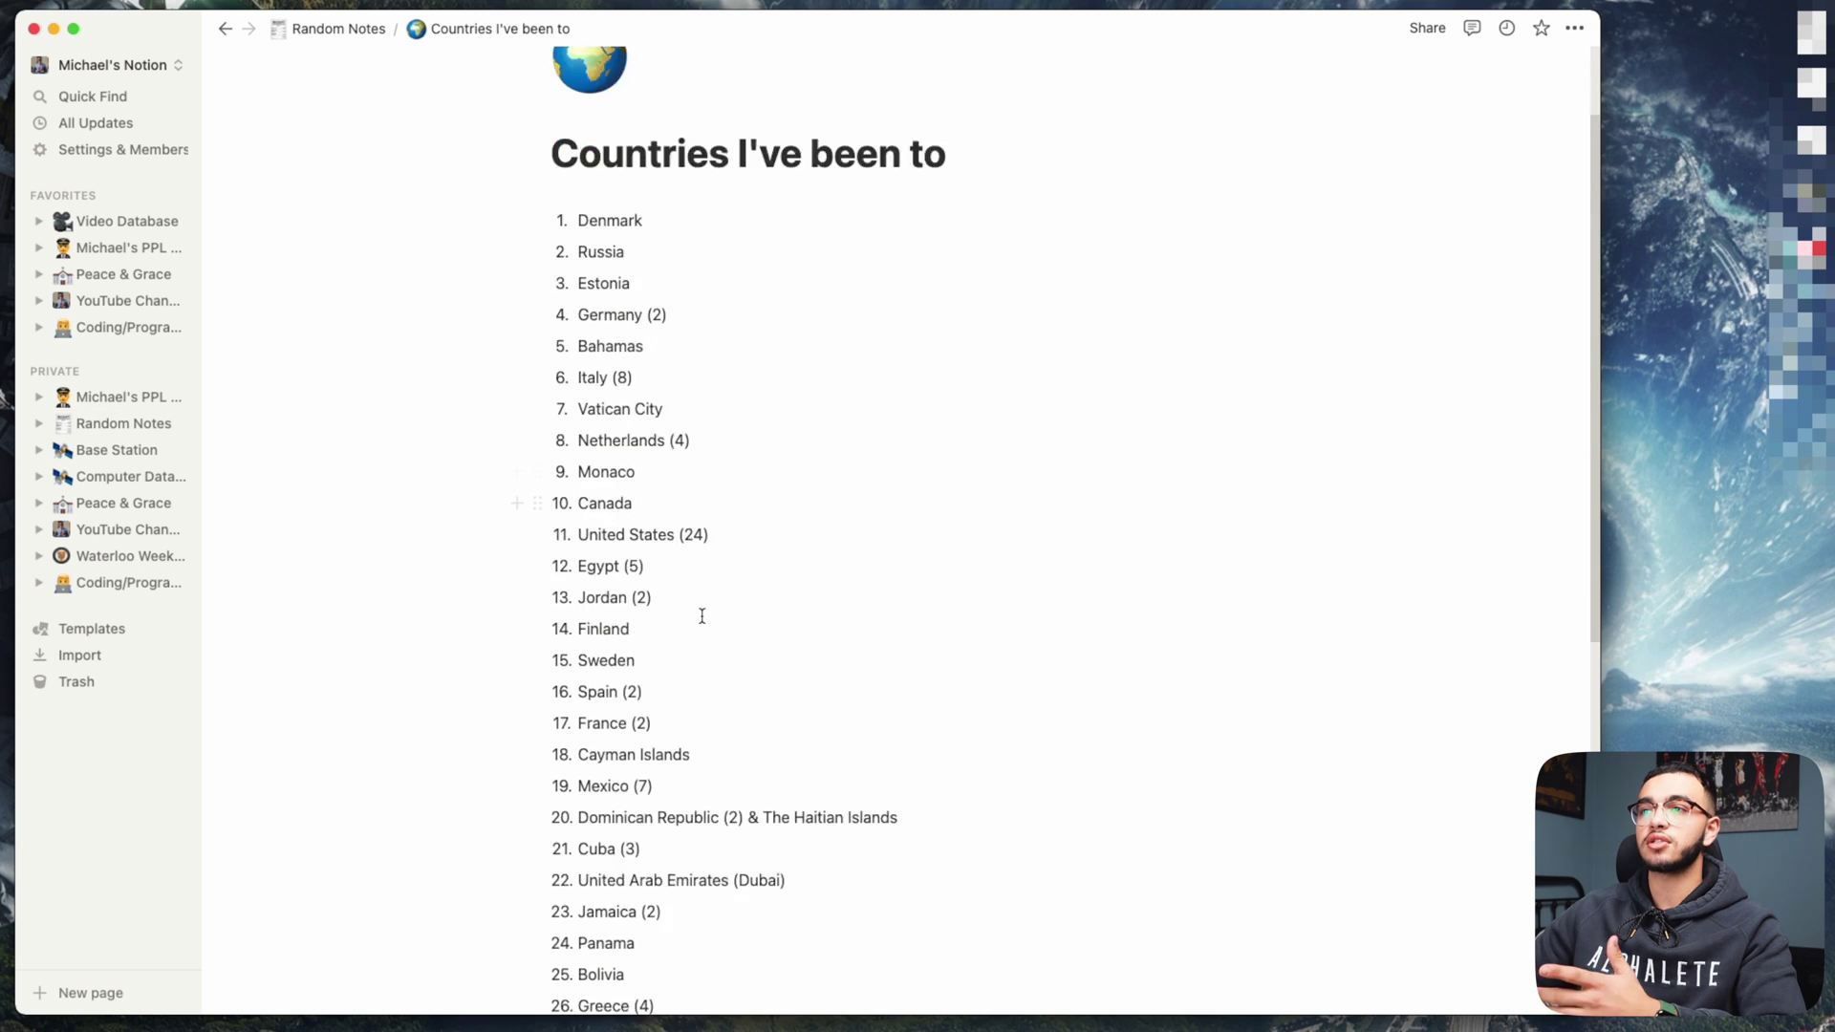
click(339, 29)
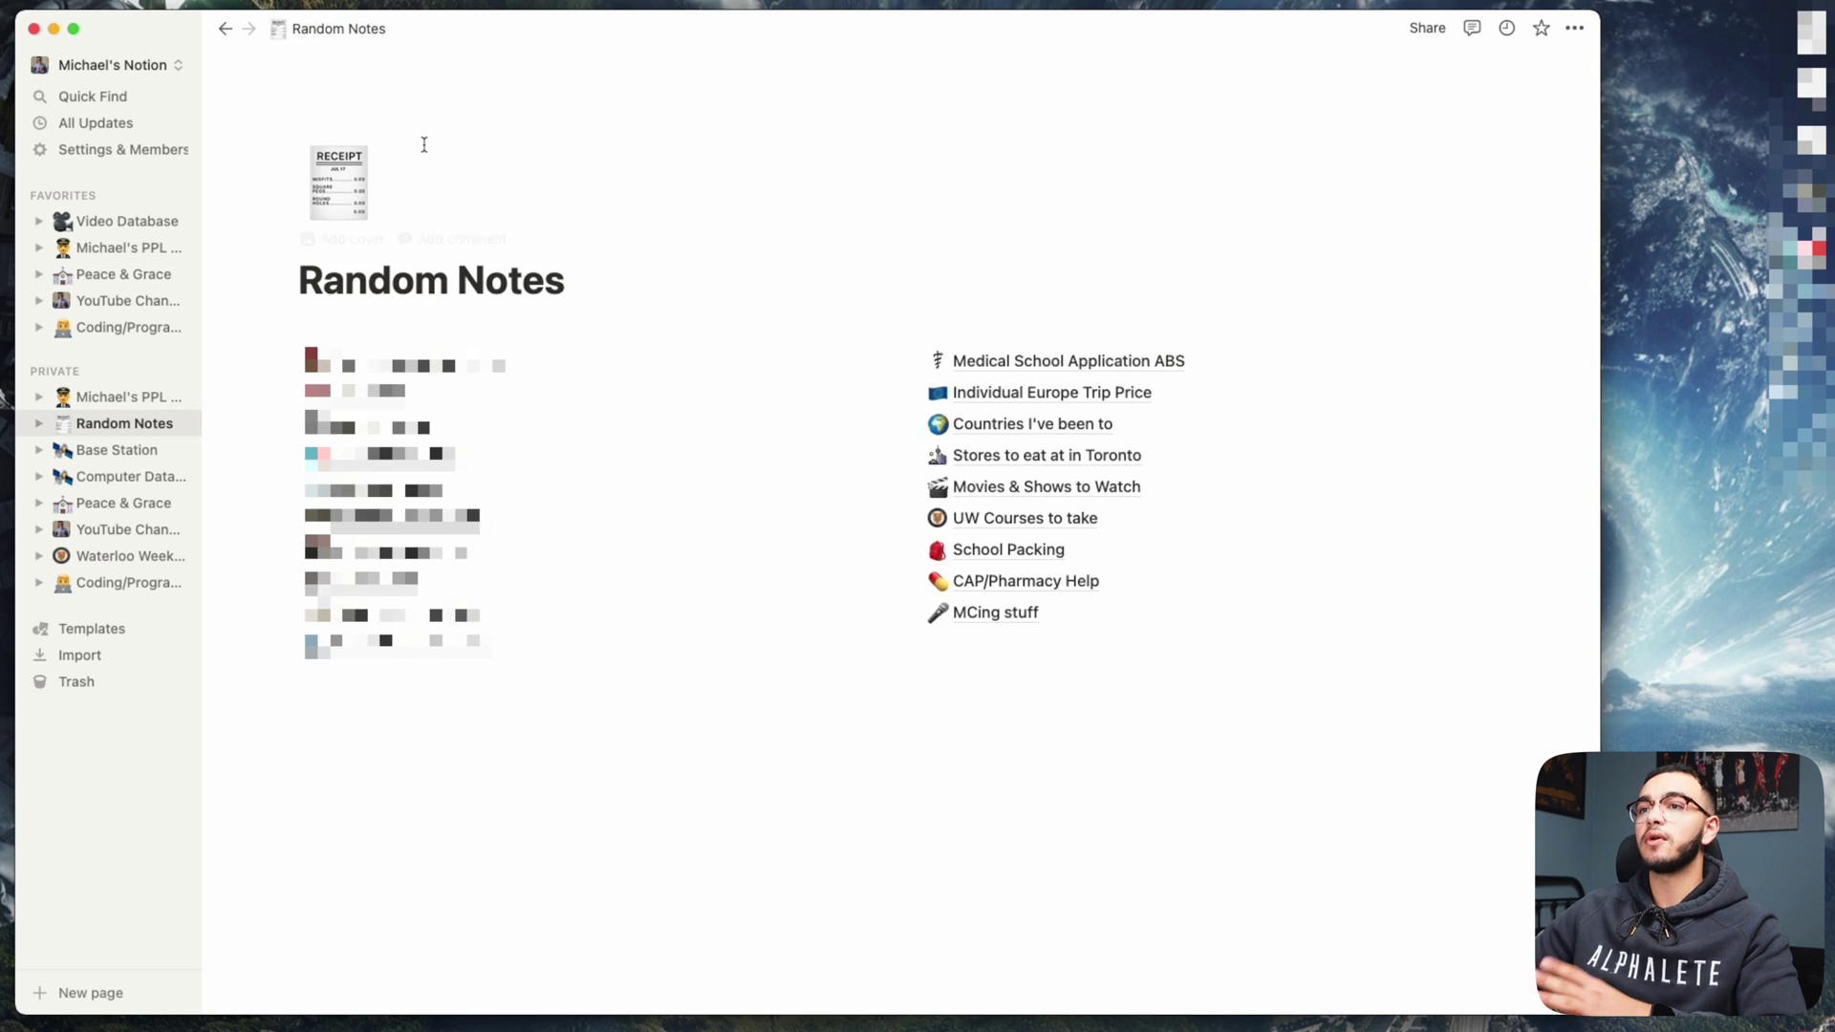
Step: Read the Unit 6 notes on the Boat Licensing Exam page, then return to Random Notes
click(392, 614)
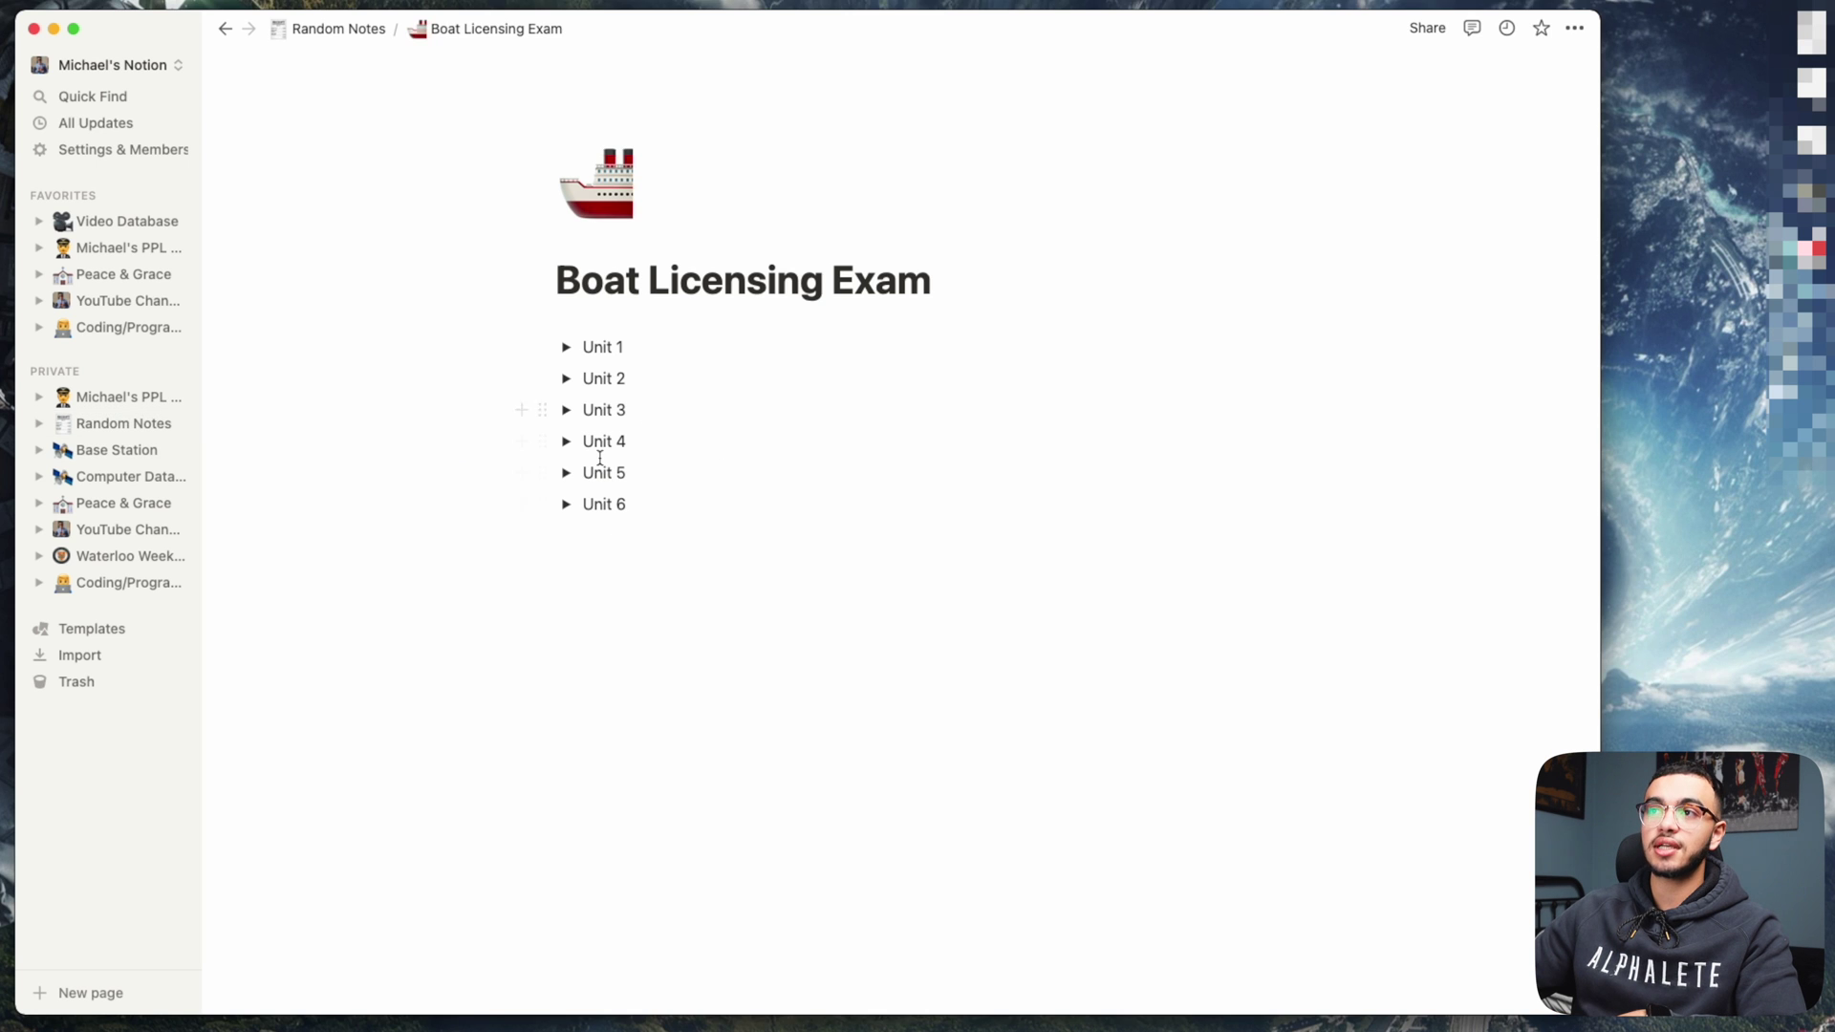
click(566, 504)
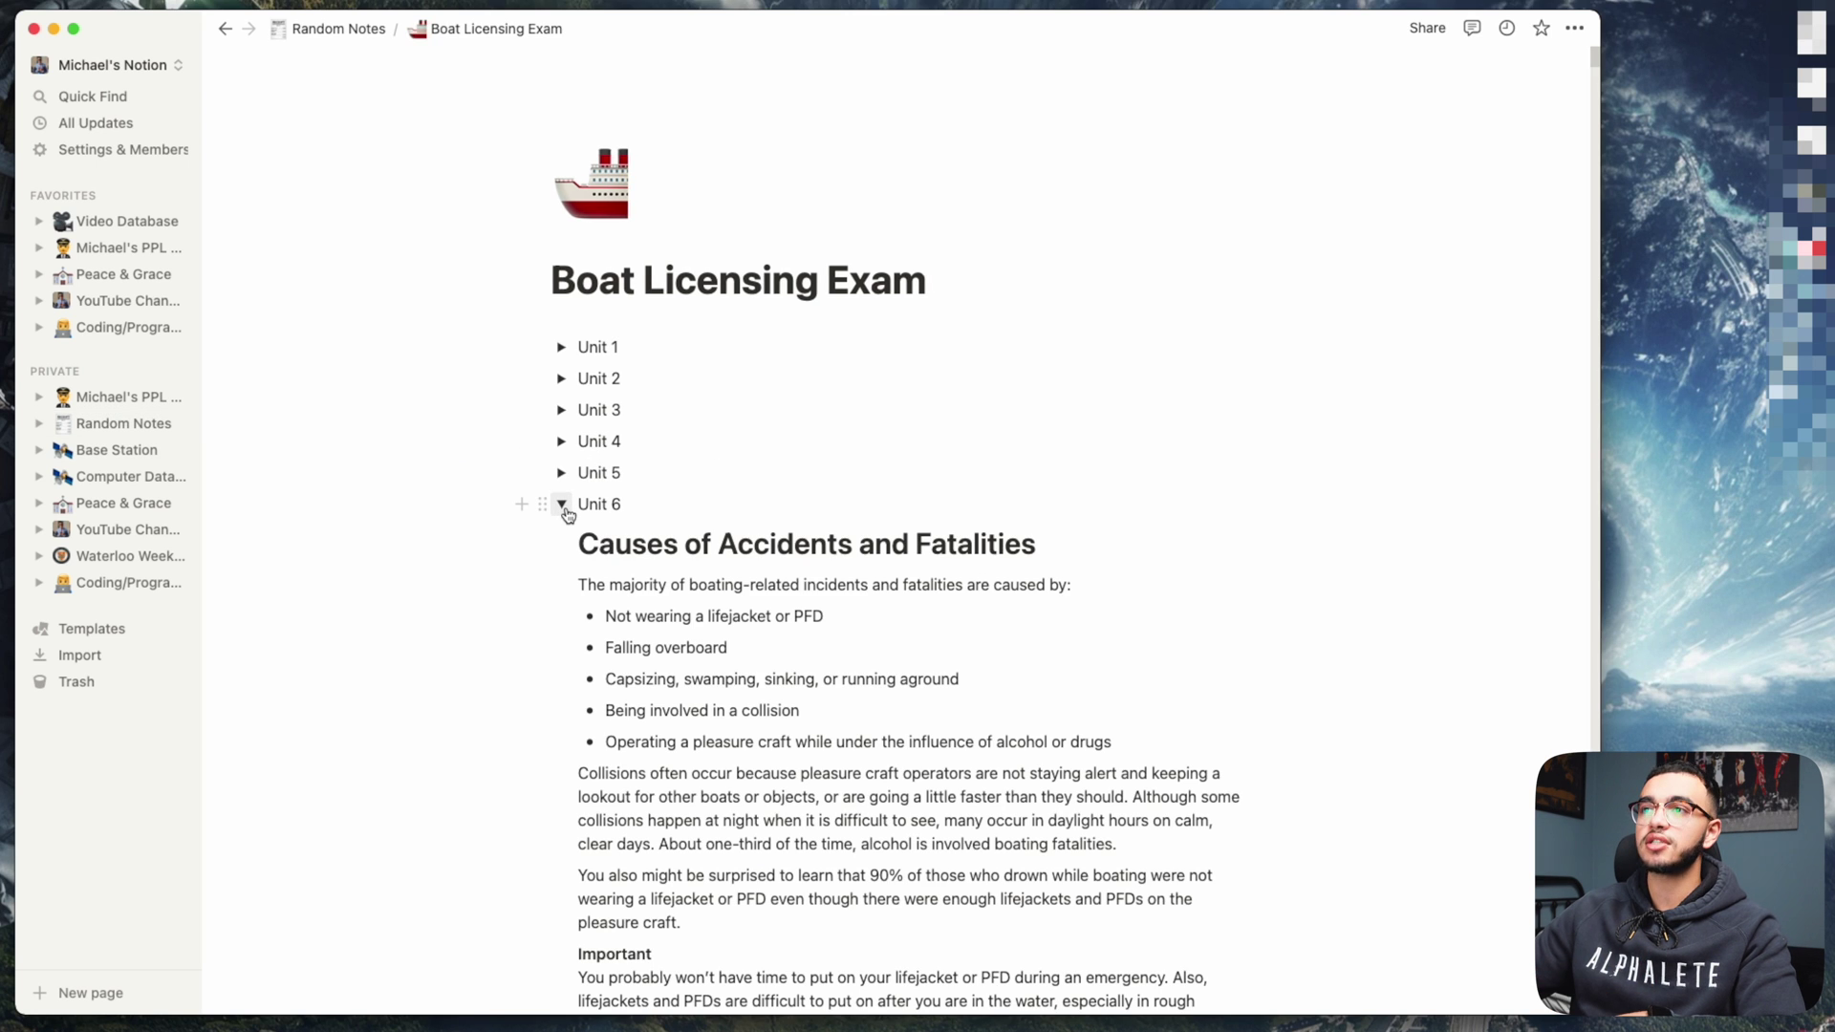
scroll(568, 515, down, 5)
scroll(695, 449, up, 5)
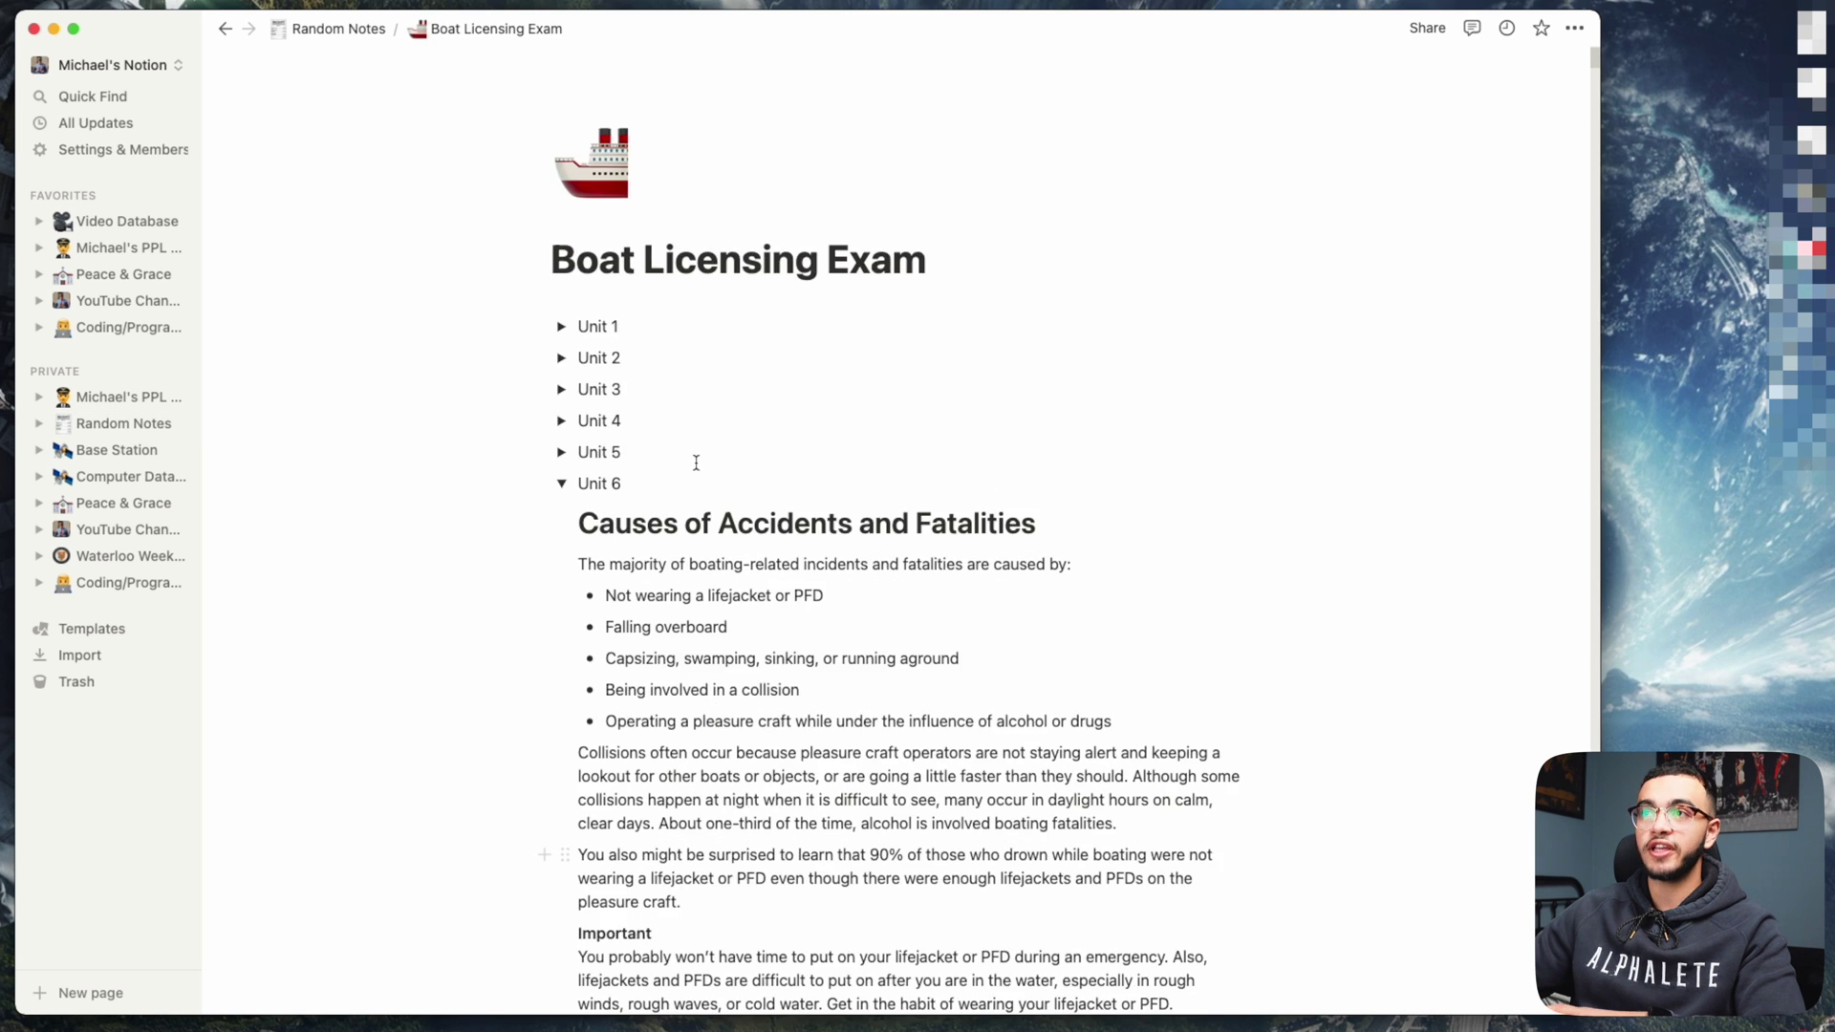
click(565, 484)
click(340, 28)
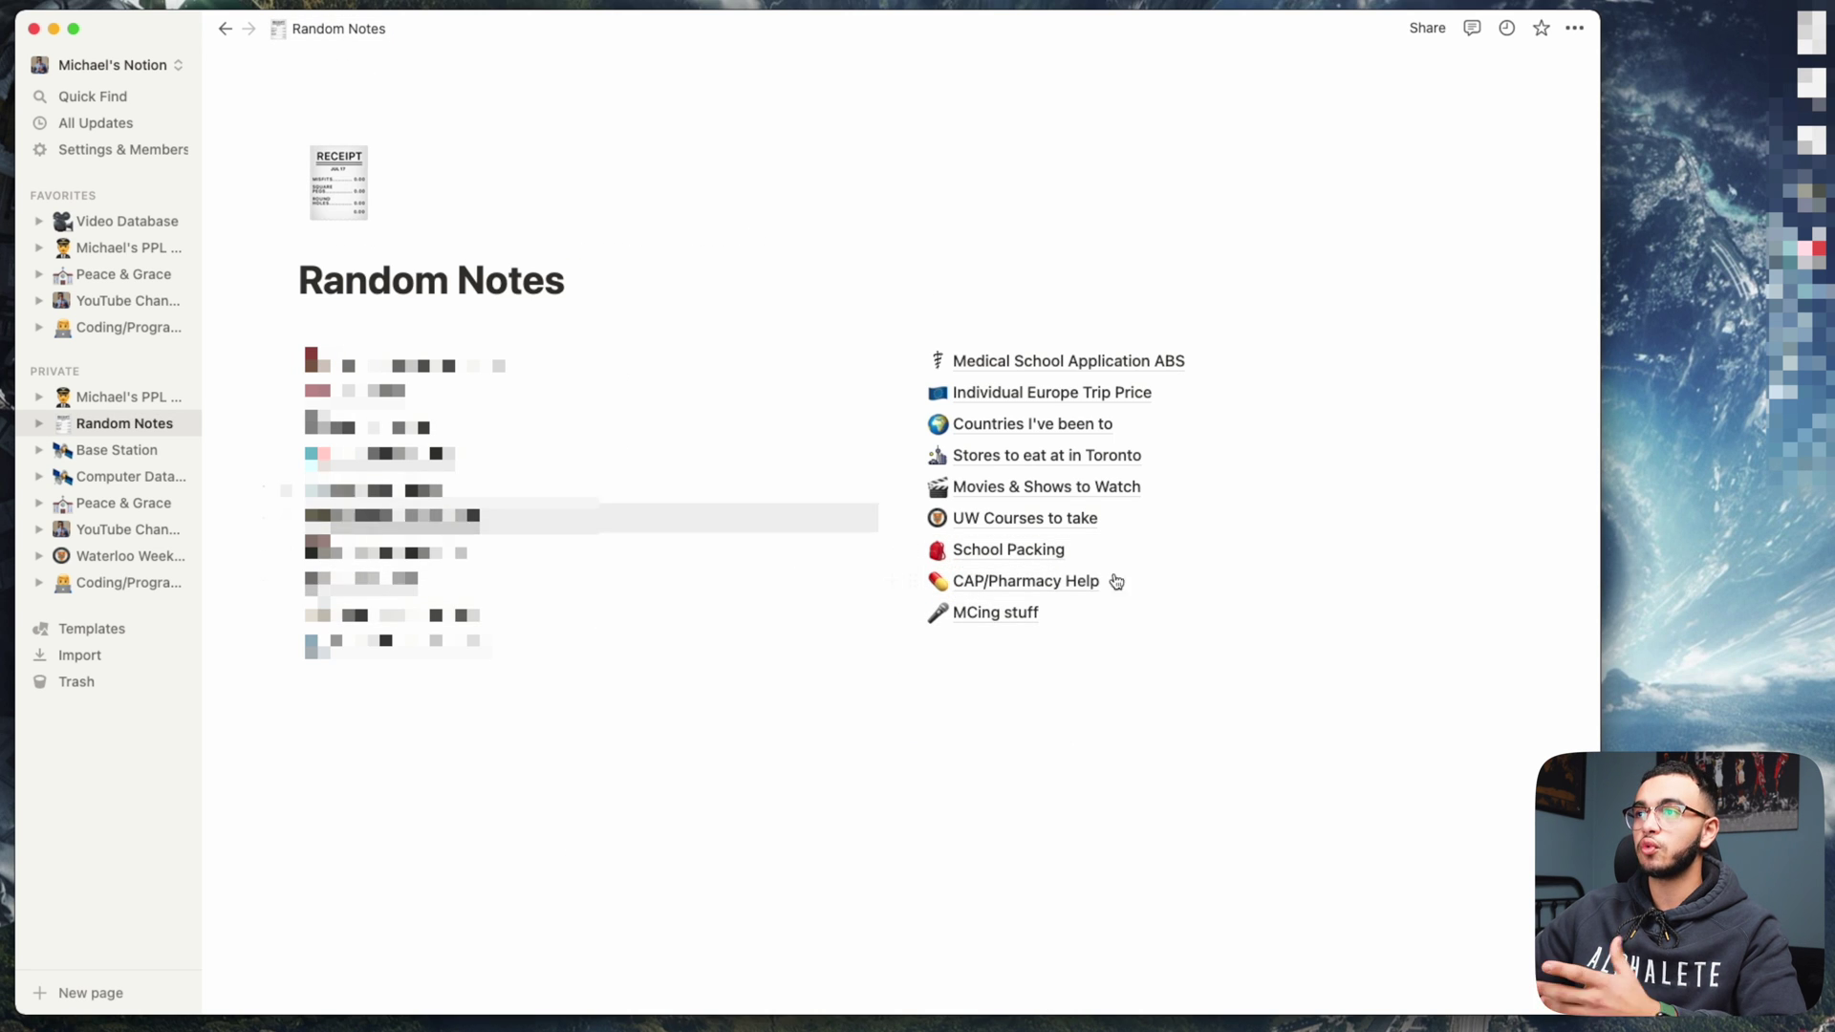
Step: Check the Clothes checklist on the School Packing page, then return to Random Notes
click(1036, 552)
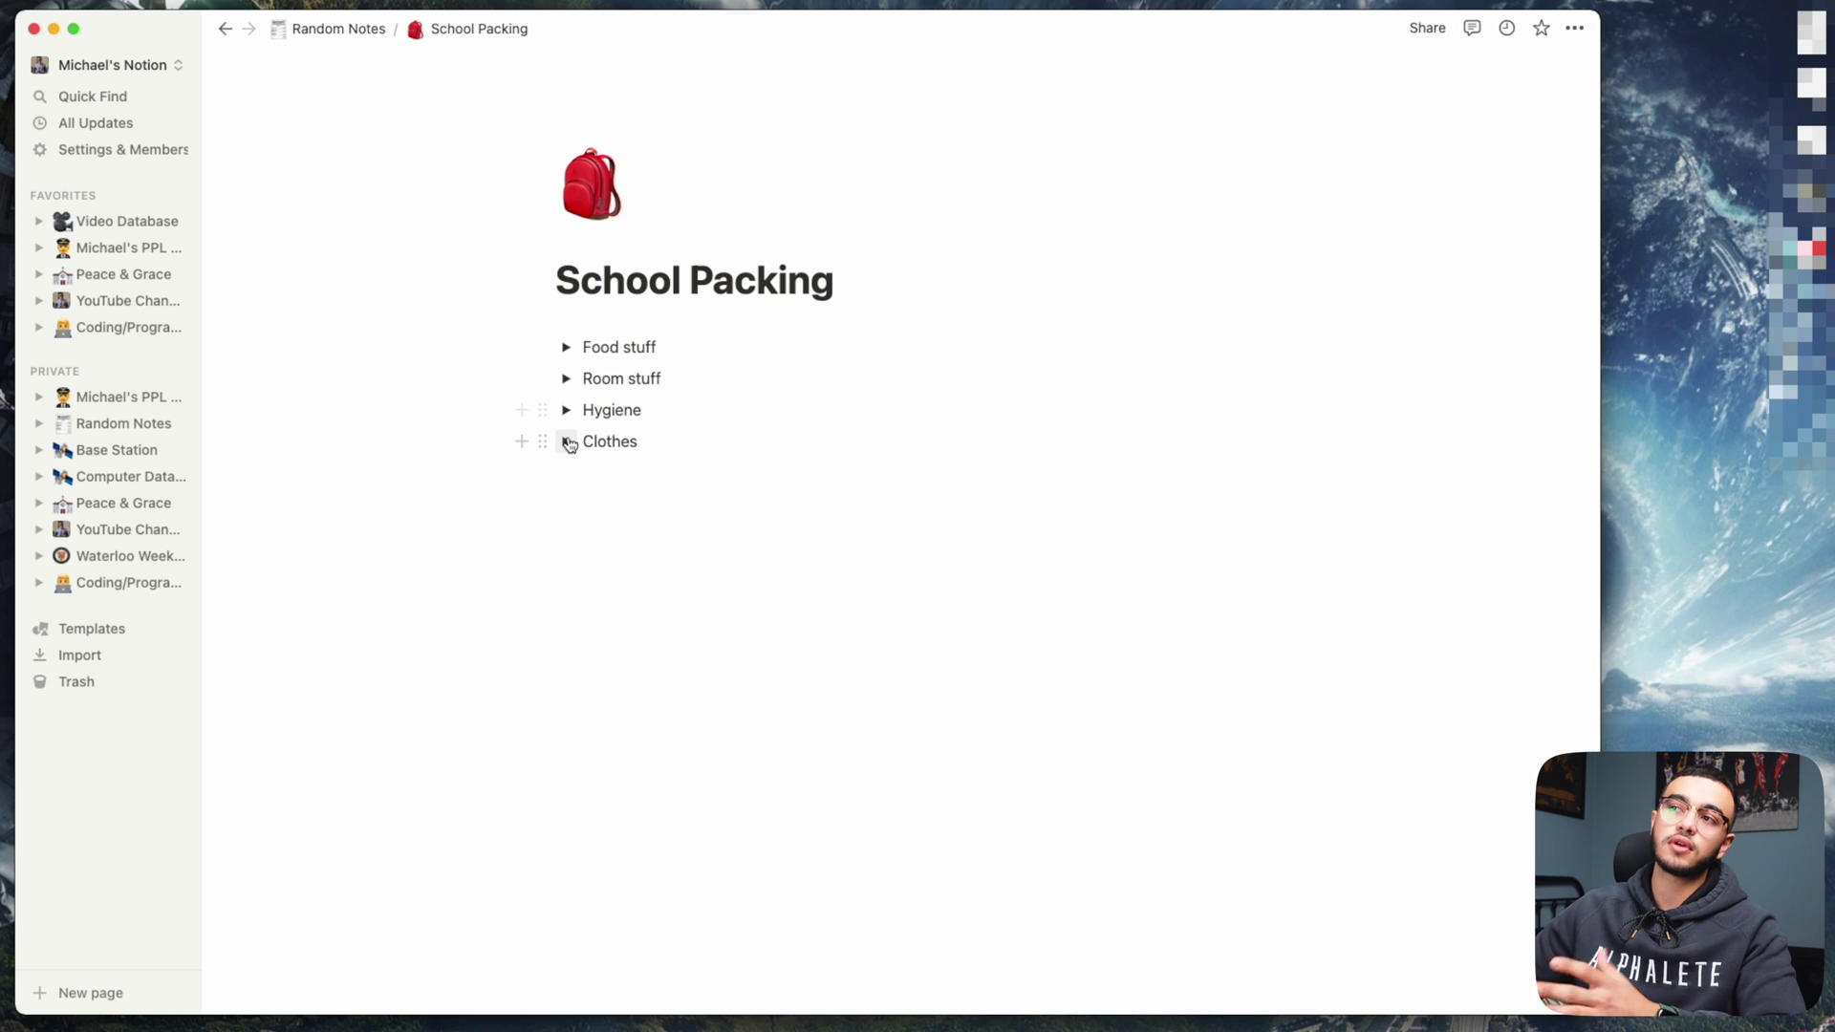
click(567, 442)
click(567, 442)
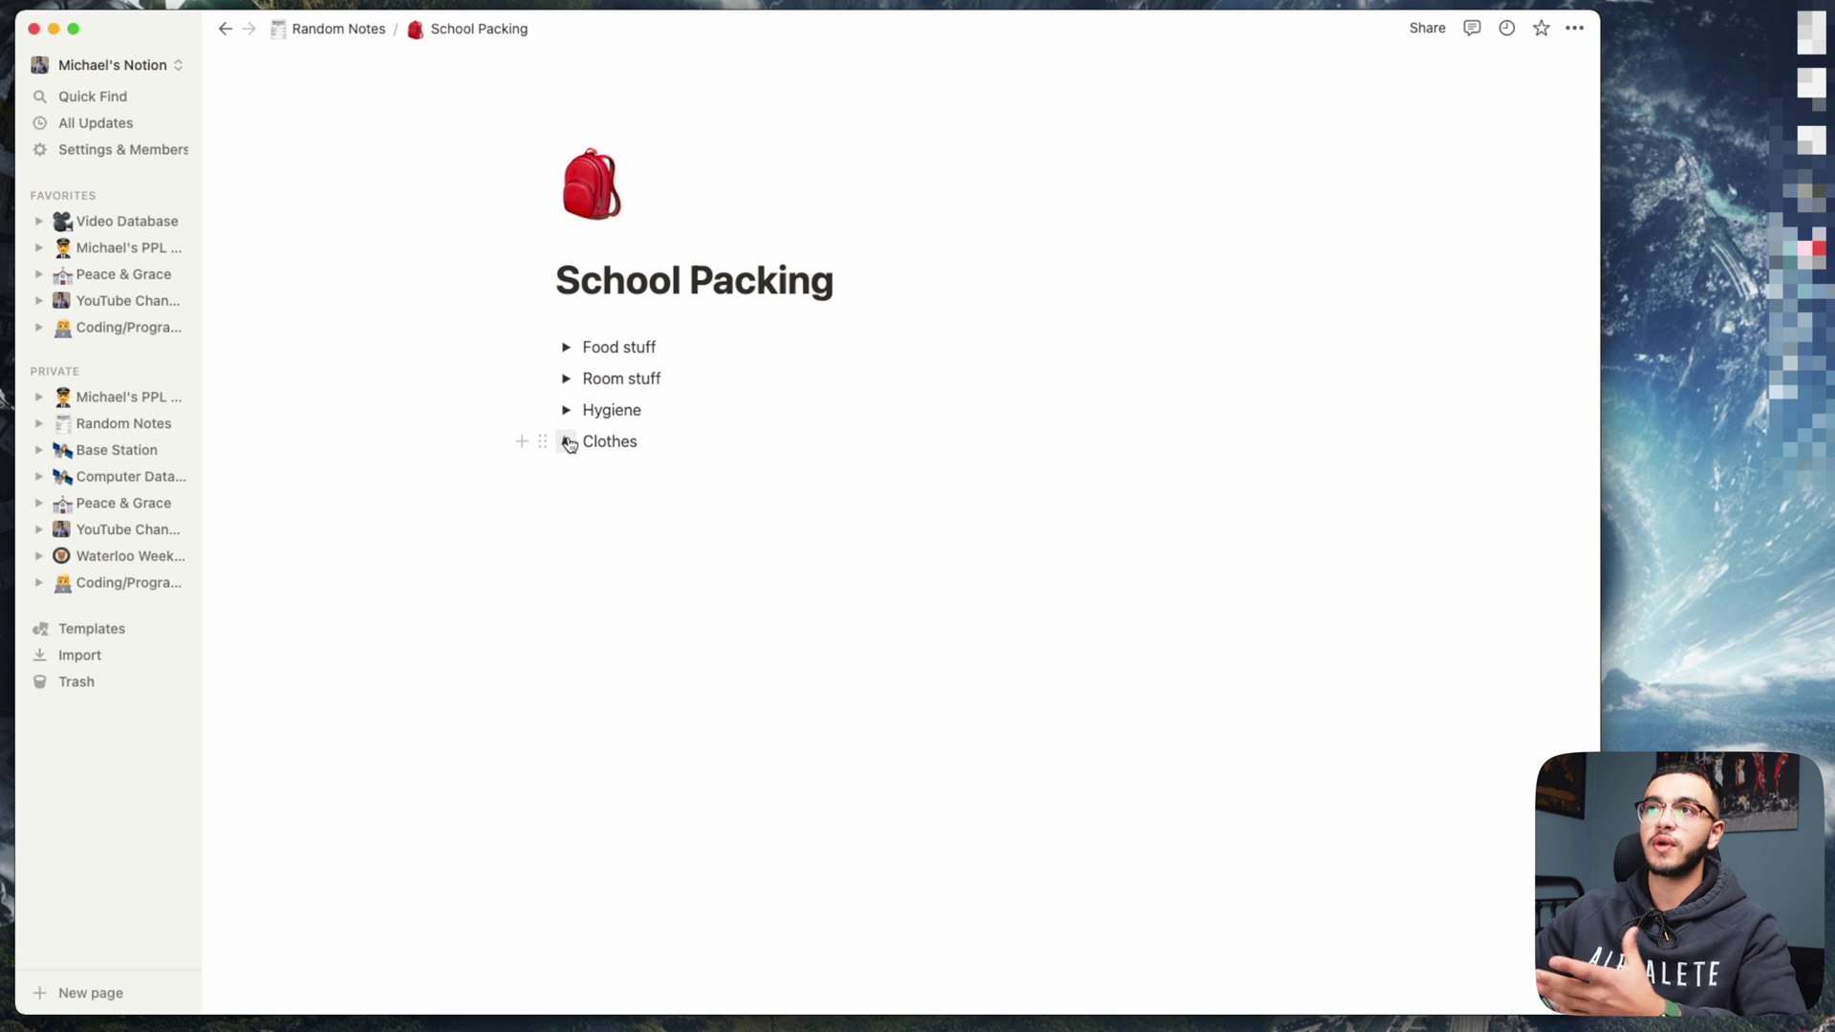
click(312, 34)
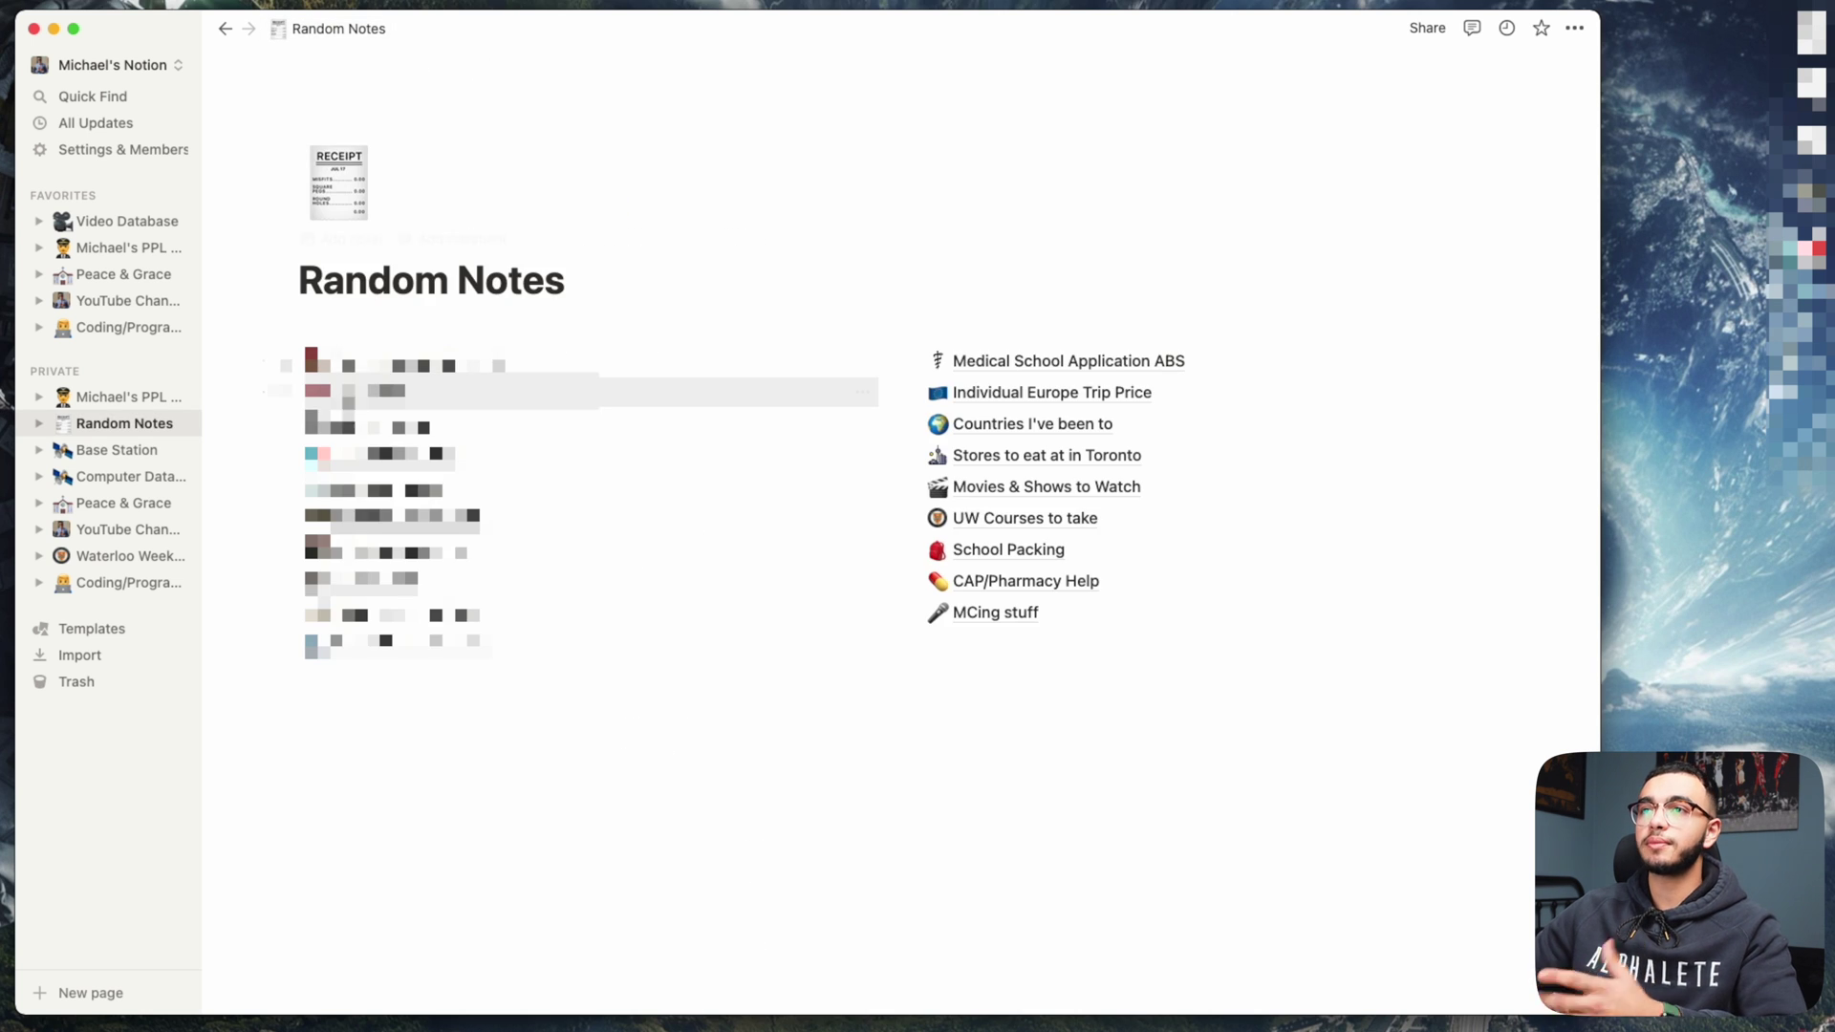
Step: Browse the Homelessness Covid-19 page's Website examples subpage, then go back up to Random Notes
click(452, 364)
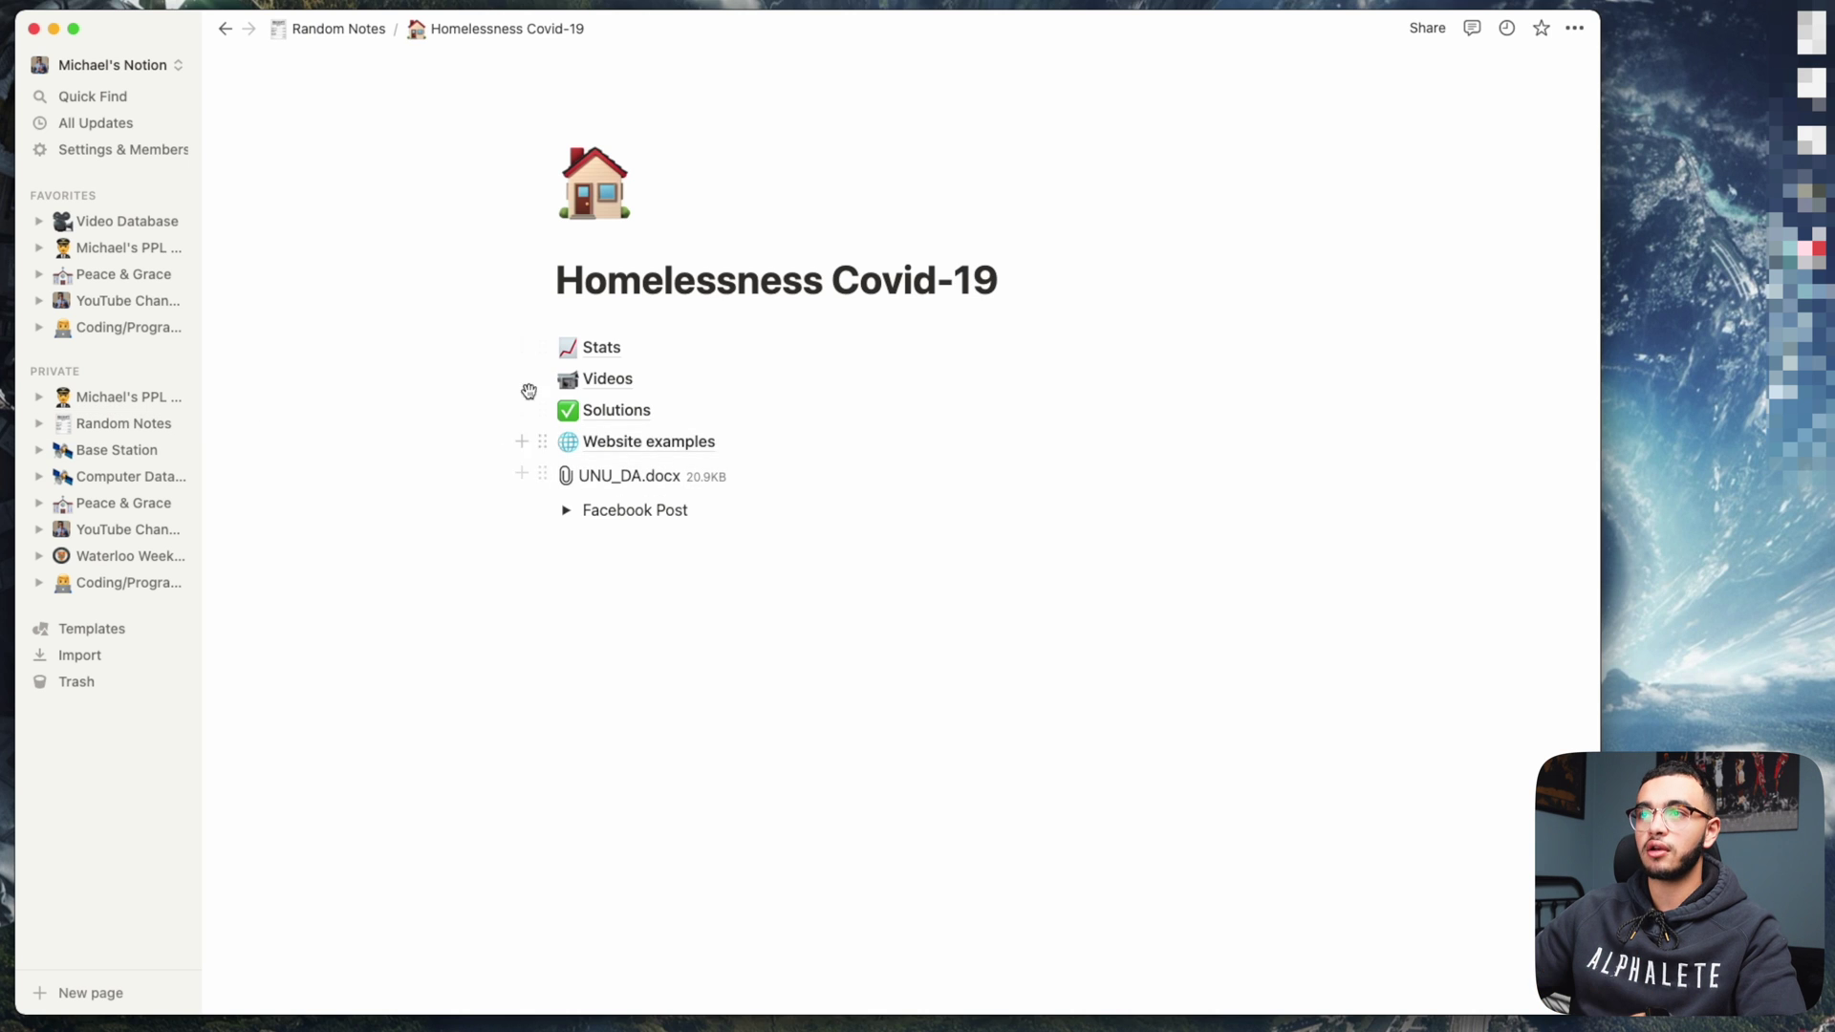
click(635, 440)
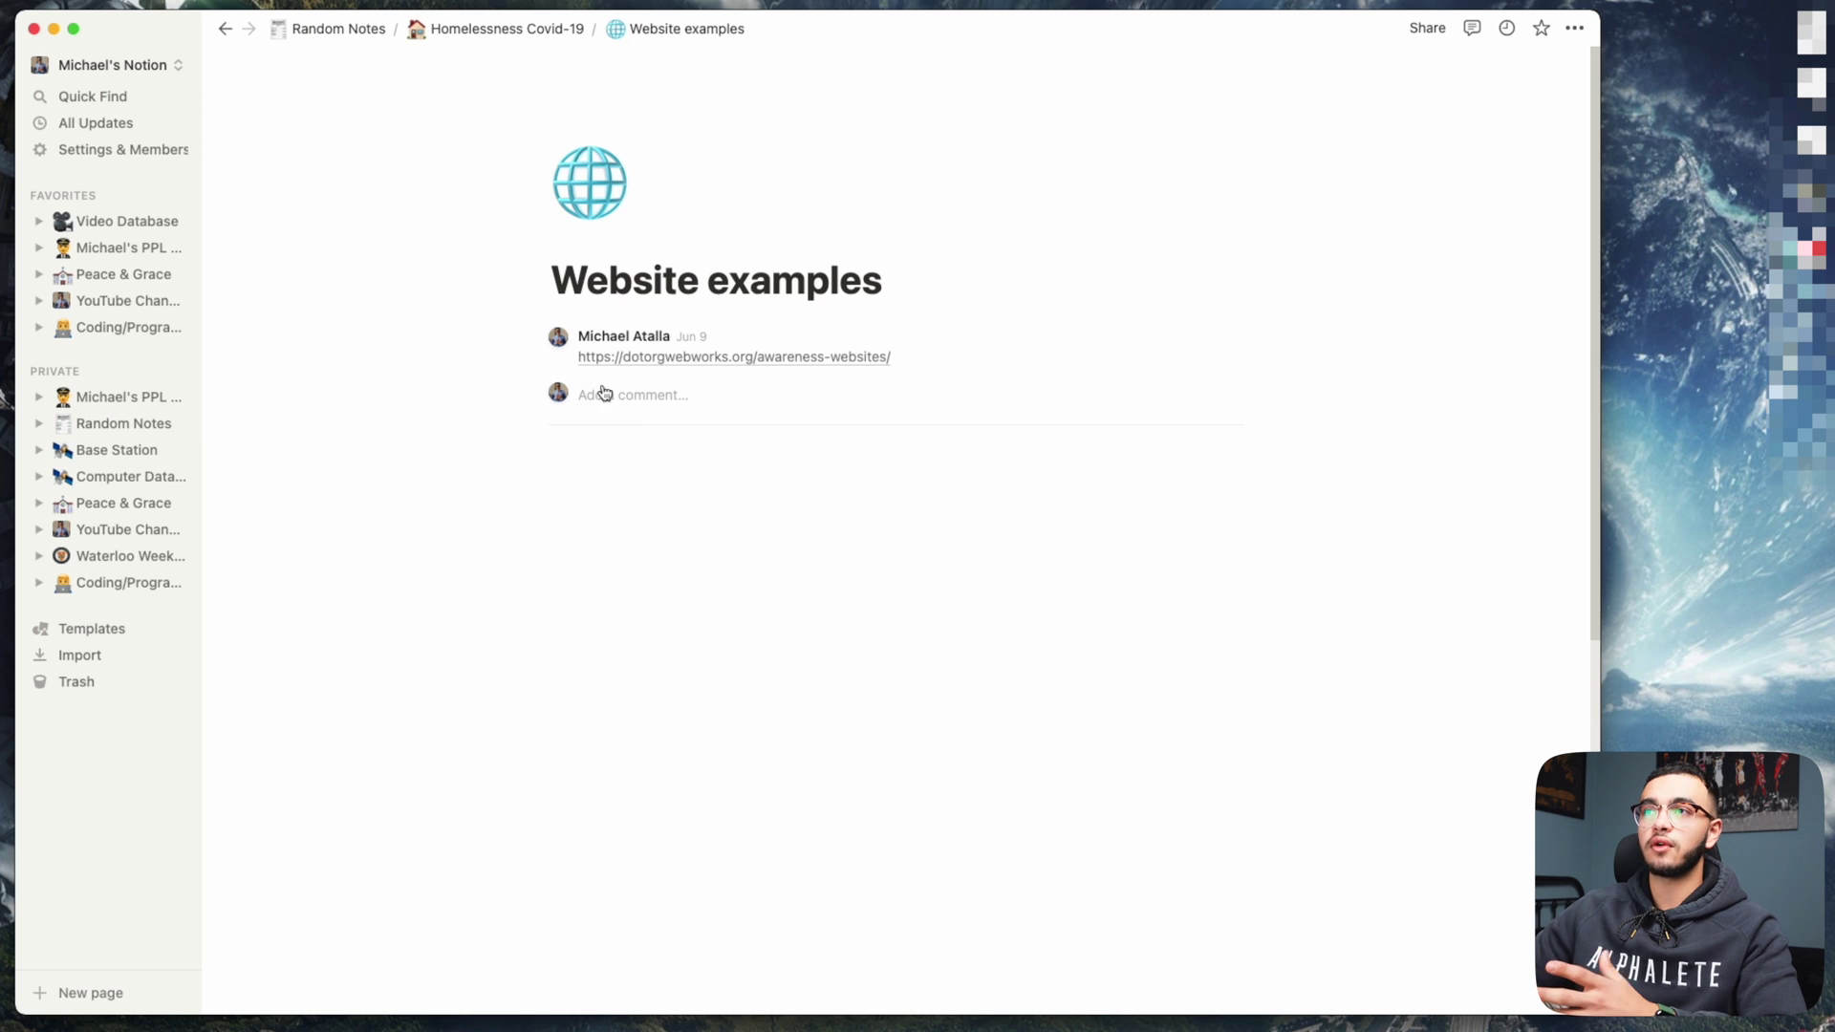
scroll(734, 304, down, 6)
scroll(734, 304, up, 6)
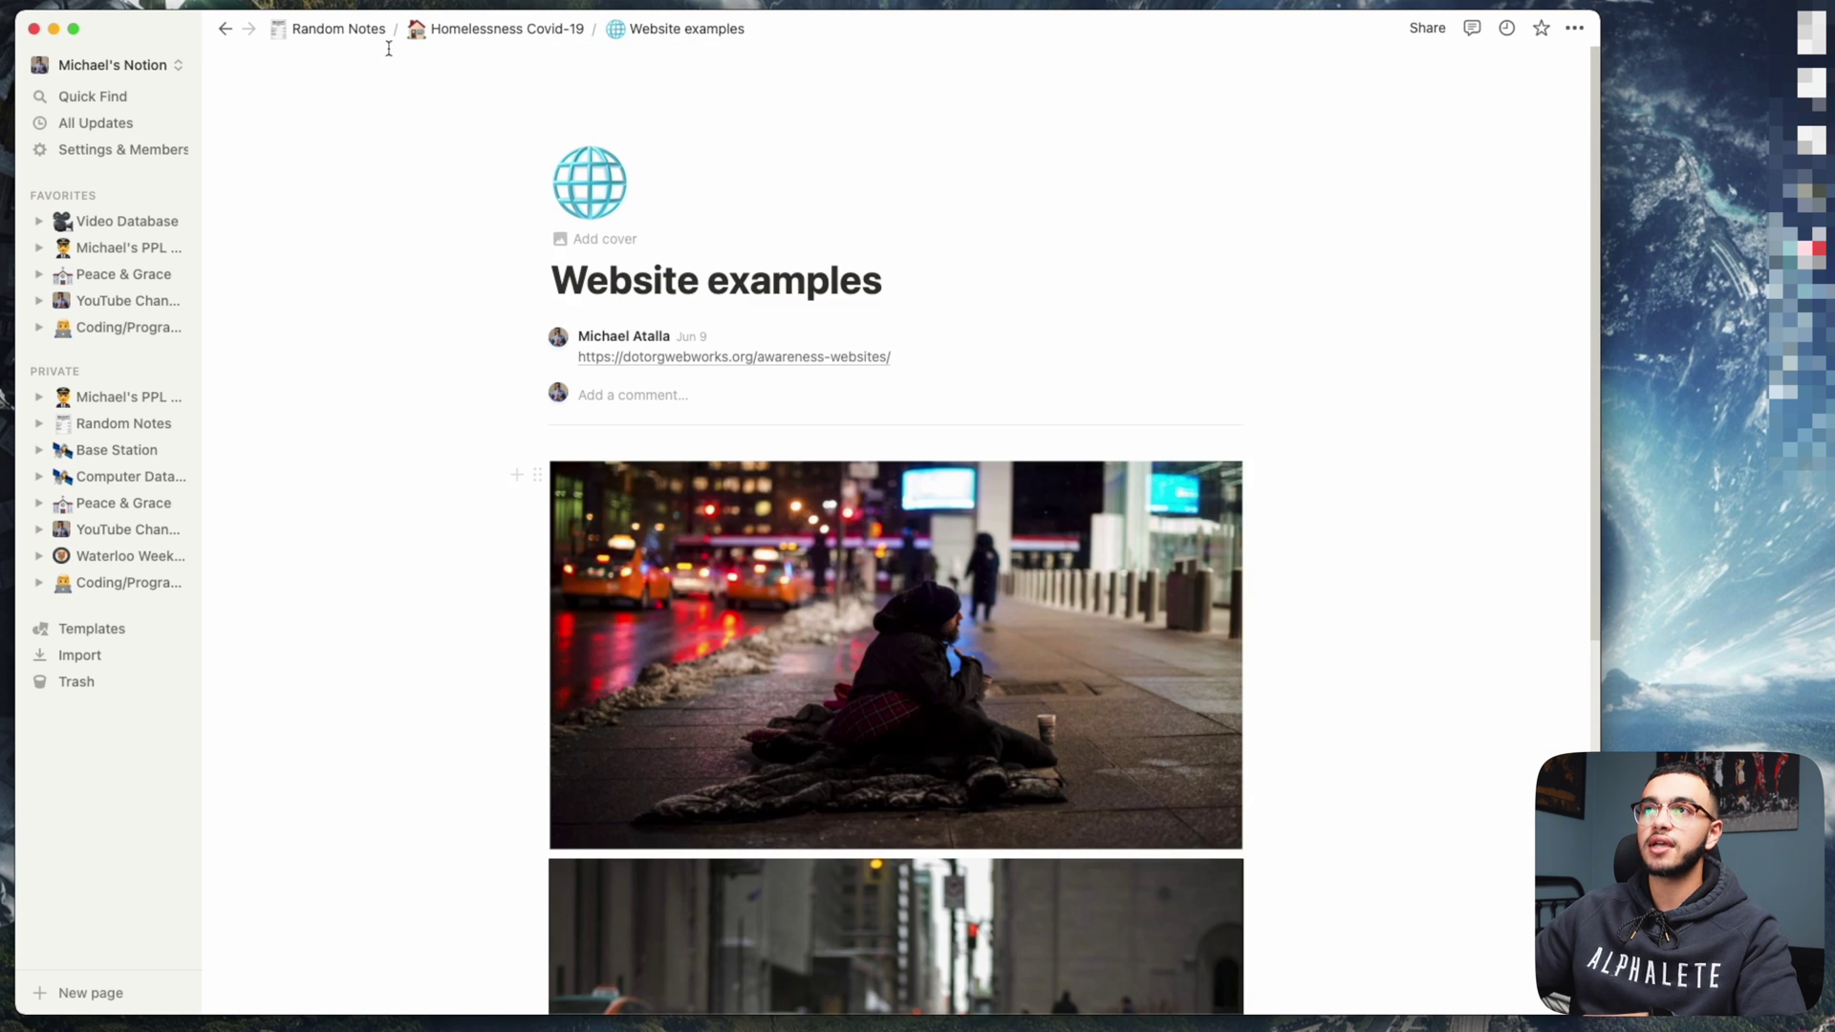
click(480, 30)
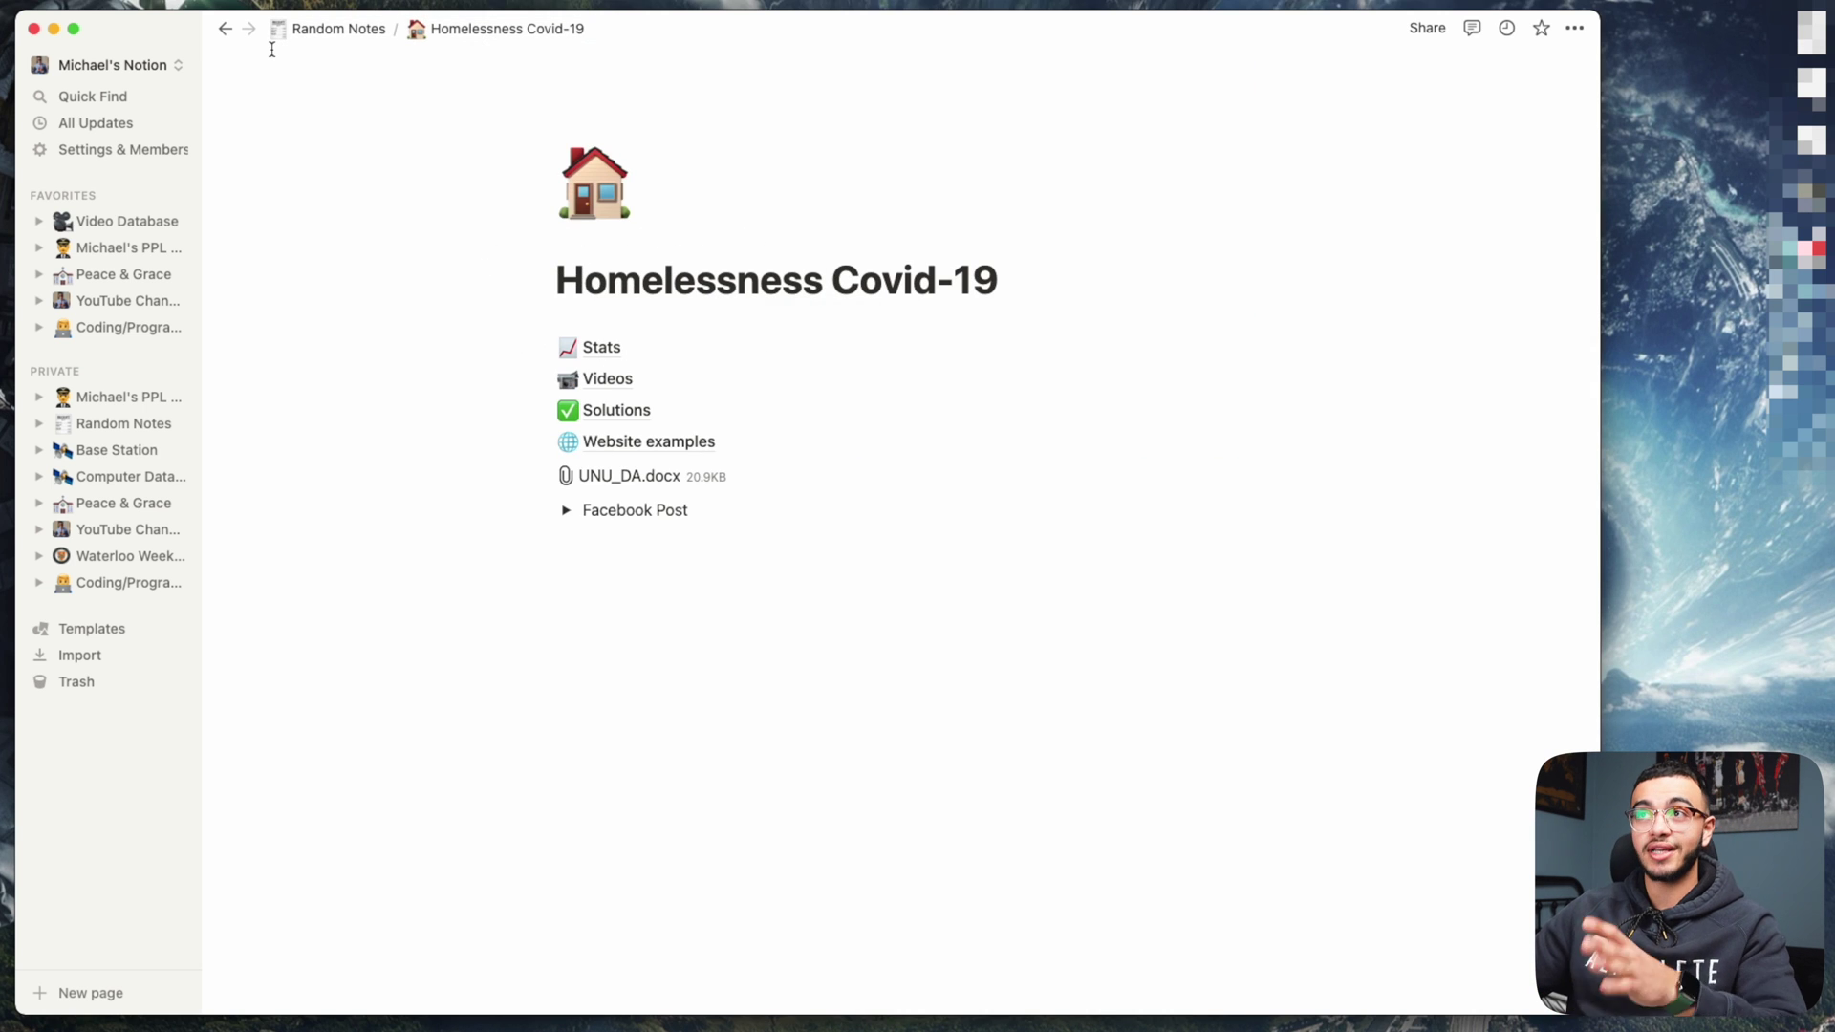
click(331, 28)
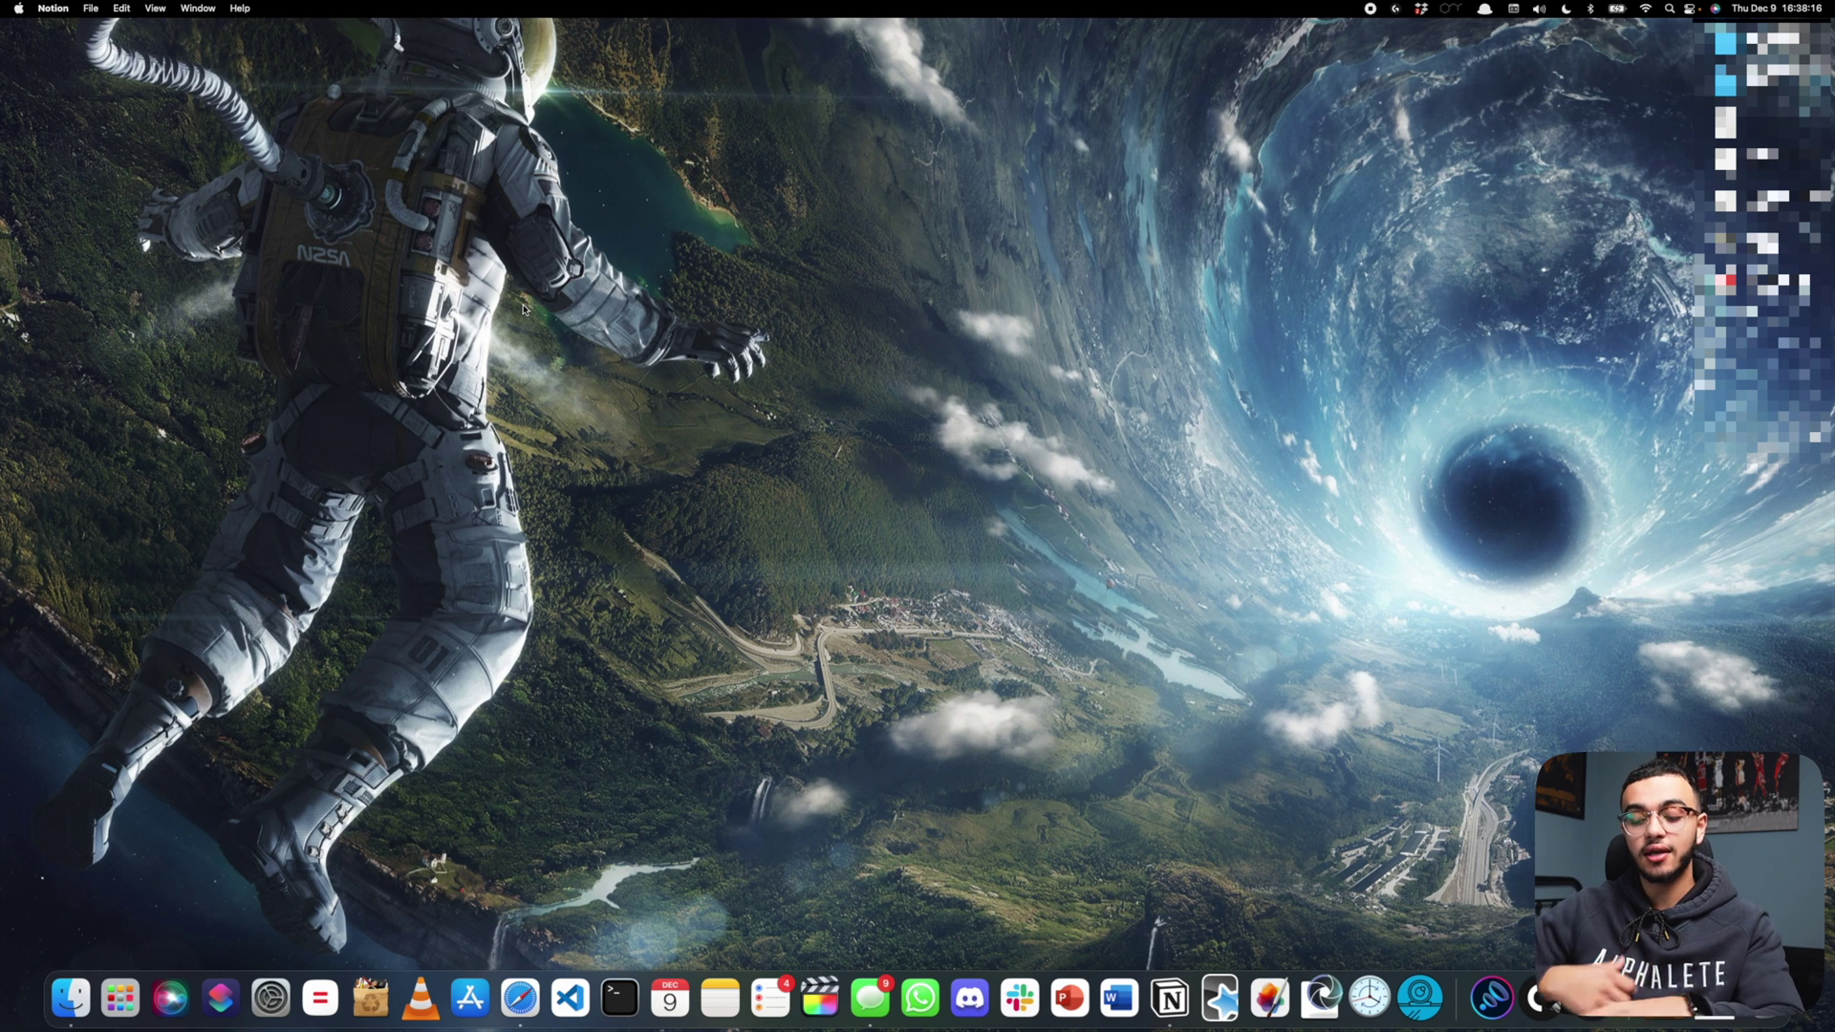
Step: Bring up an empty Alfred search bar over the bare desktop
key(shift)
key(shift)
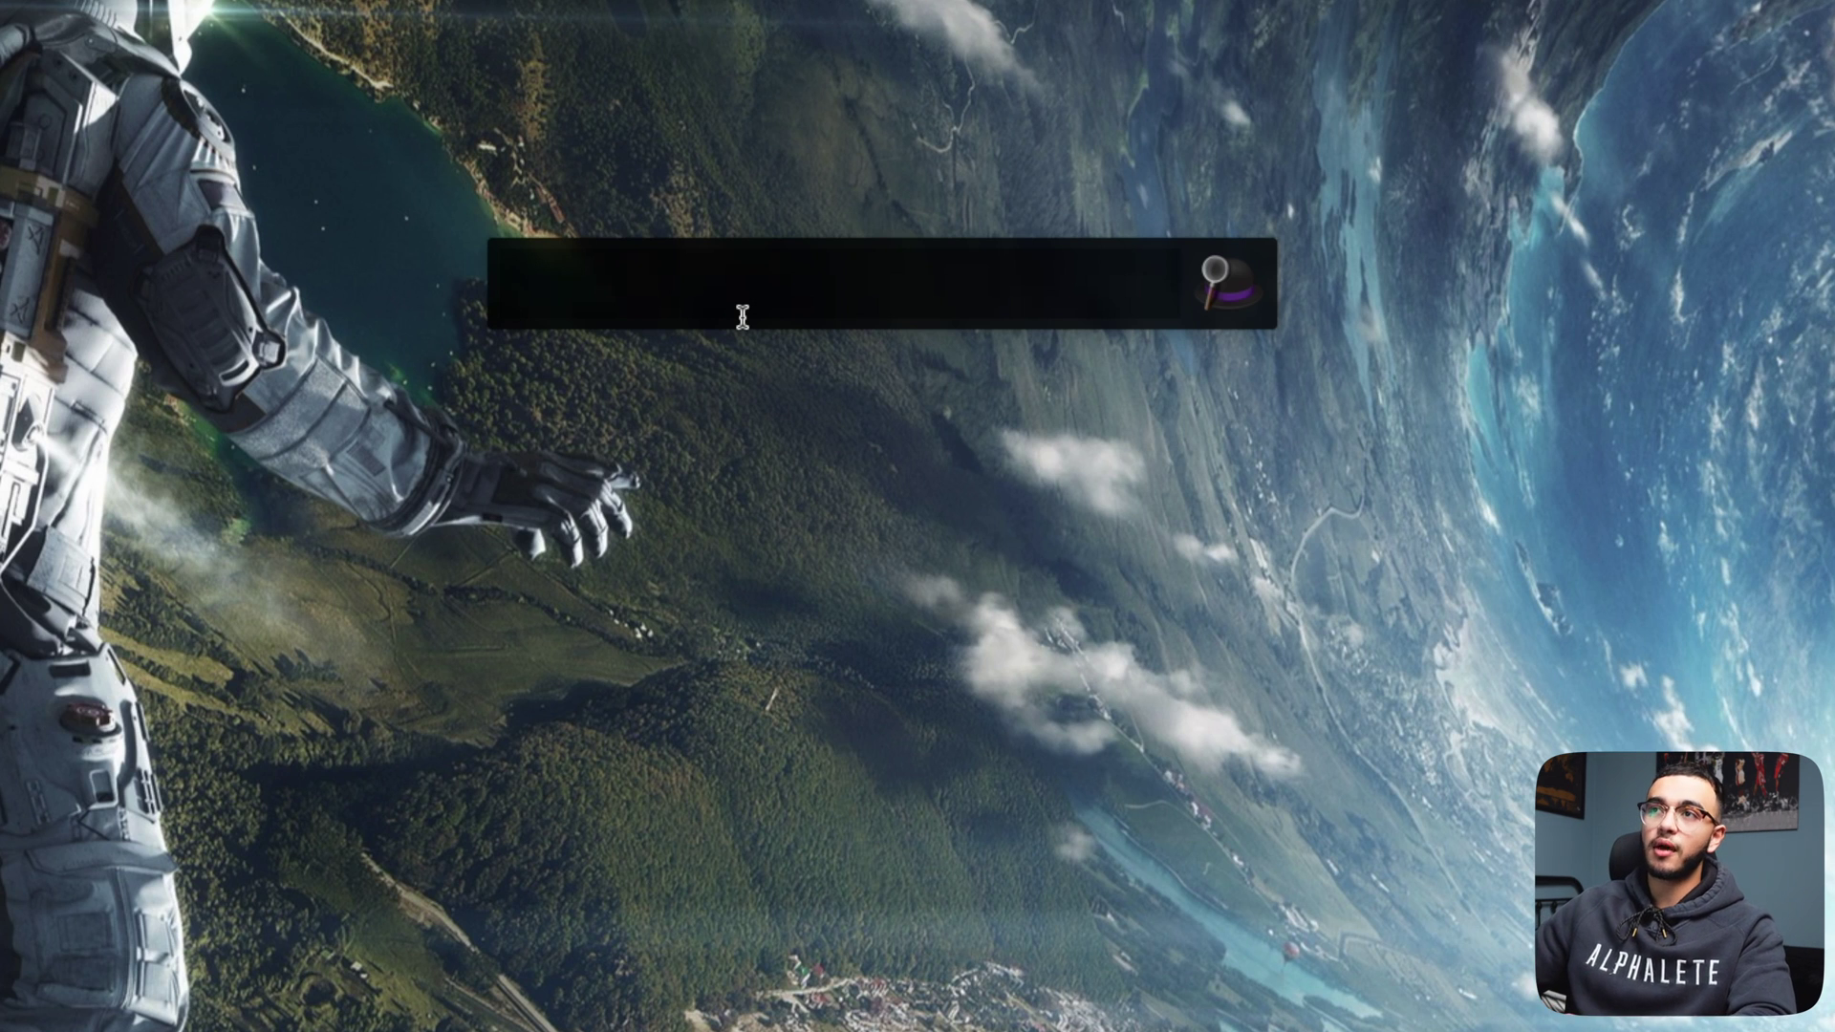
Step: Search 'scoom 100' in Spotlight, then search 'sccom 100' in Alfred for comparison
key(super+space)
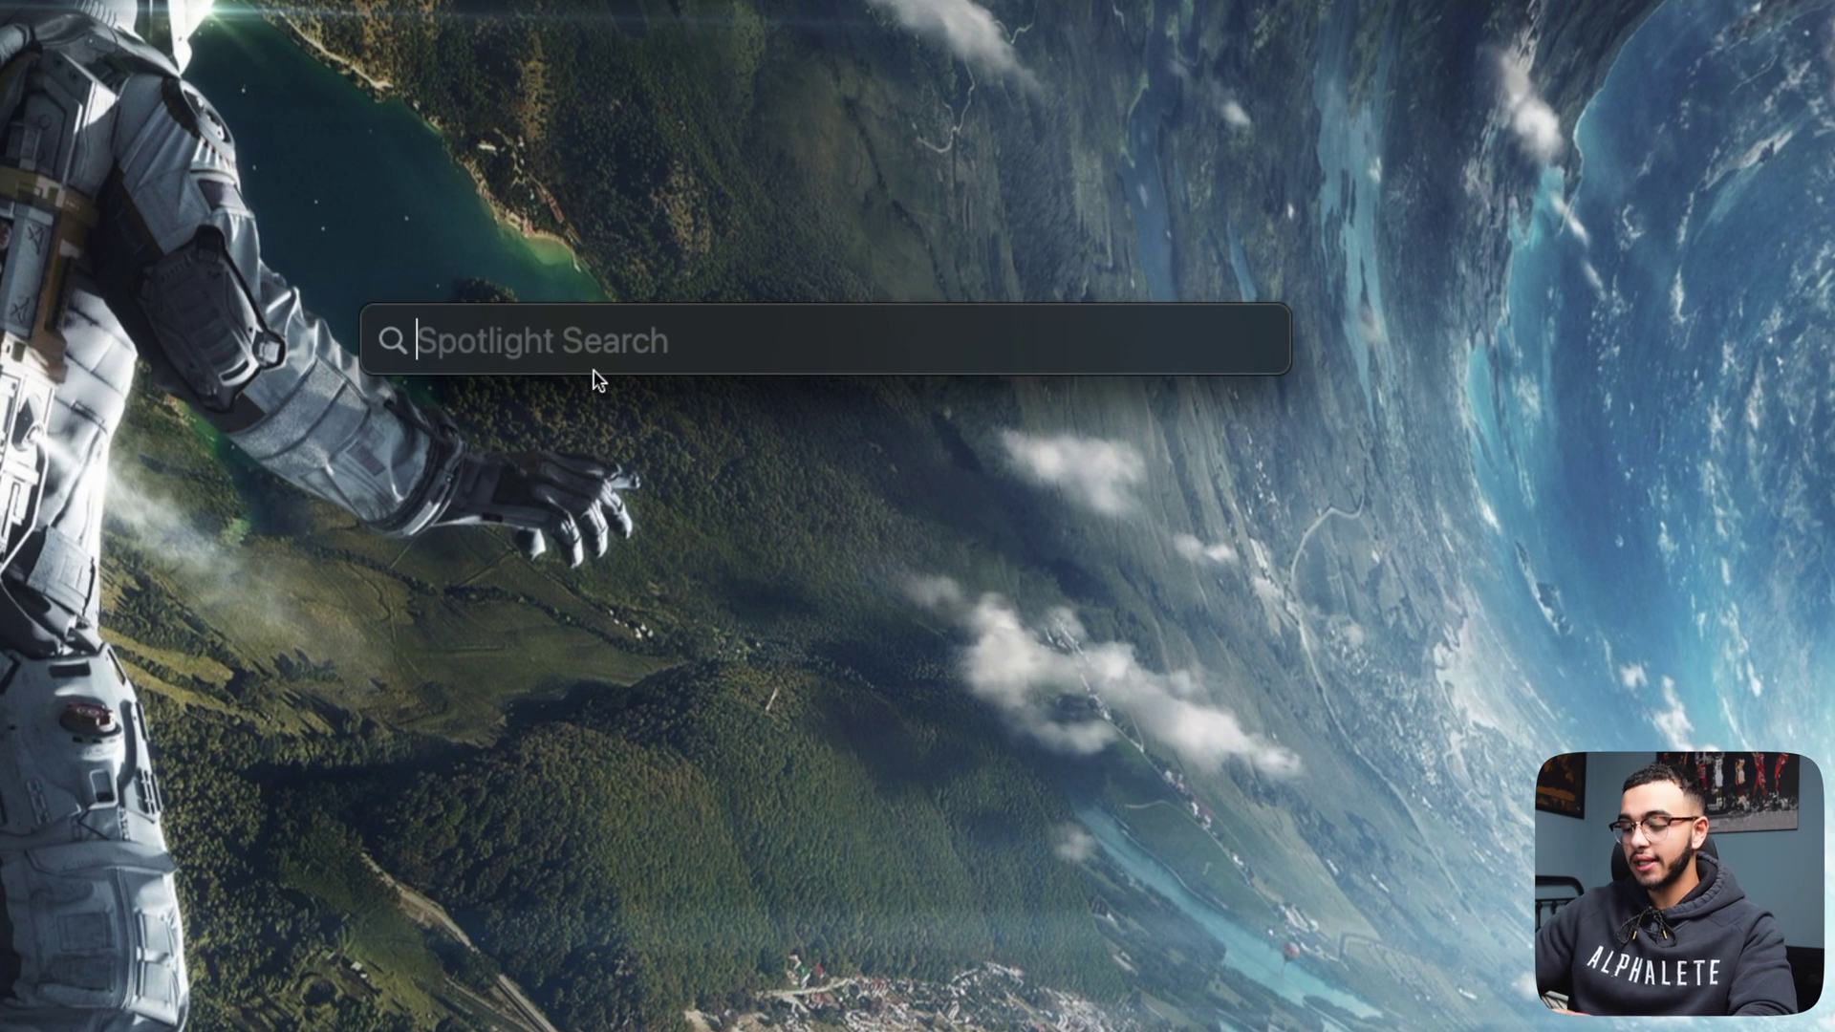
text(scoom)
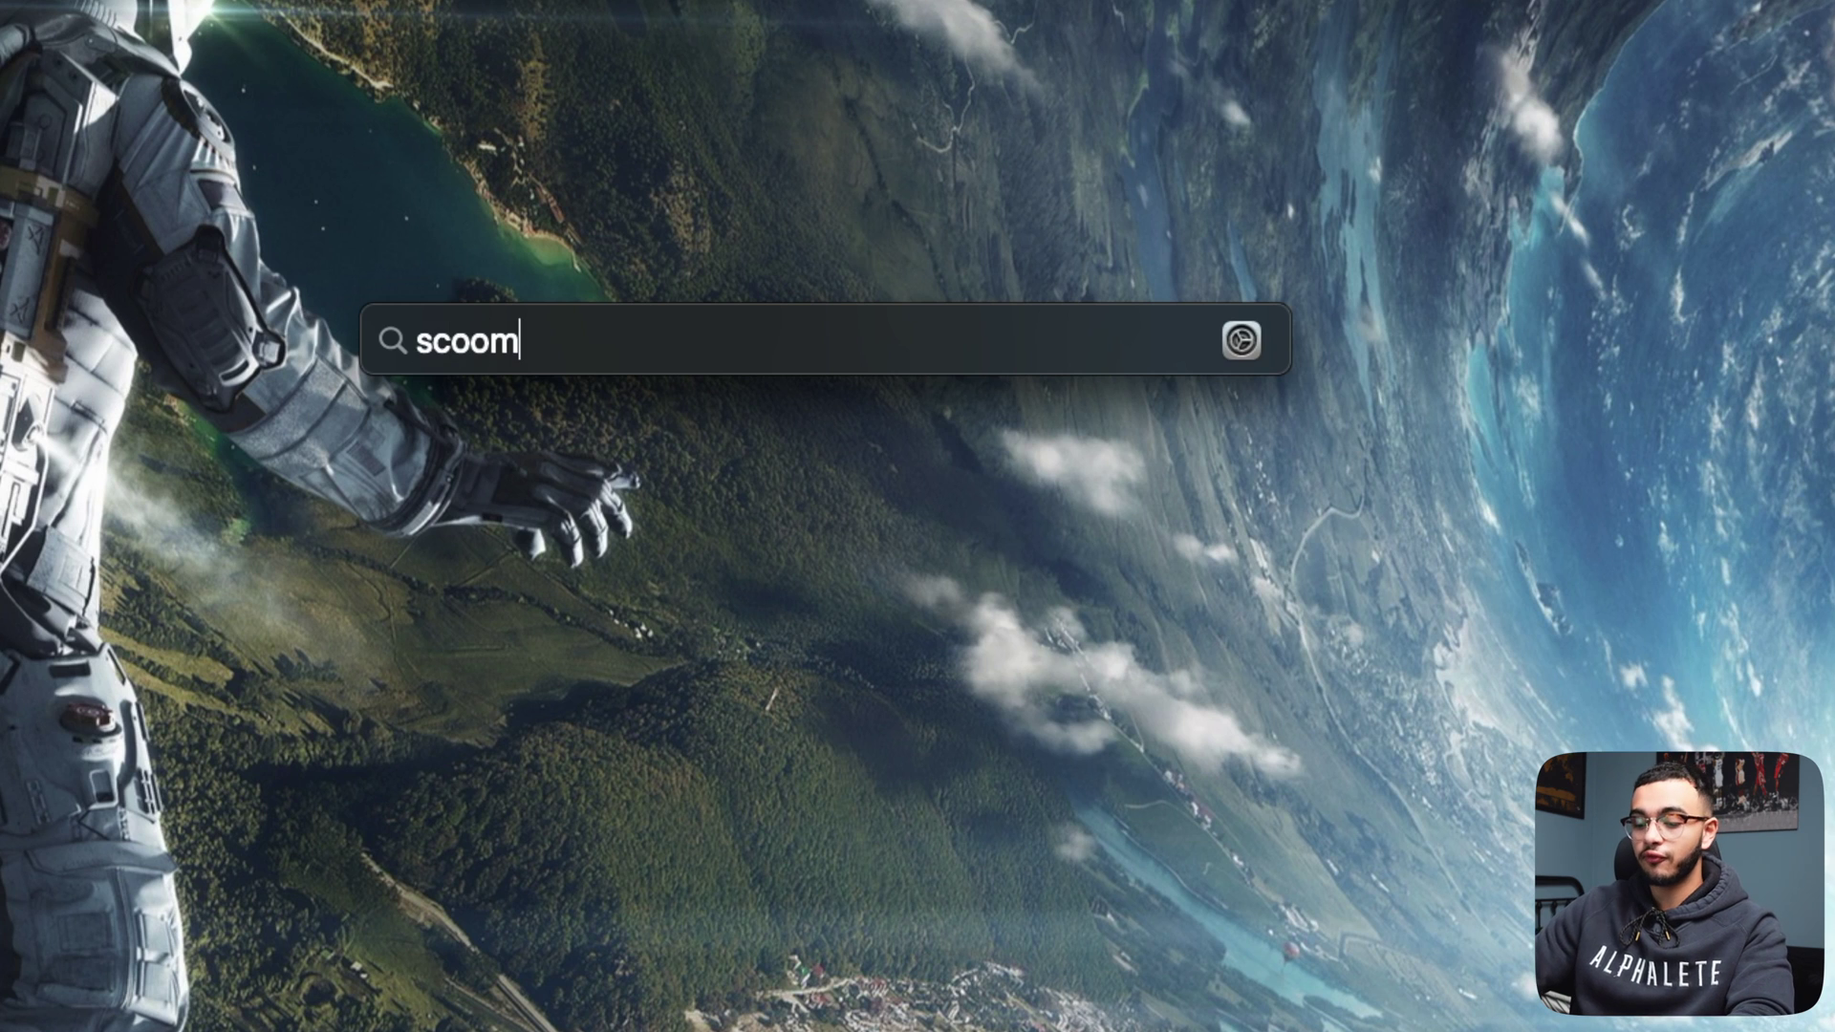
text( 100)
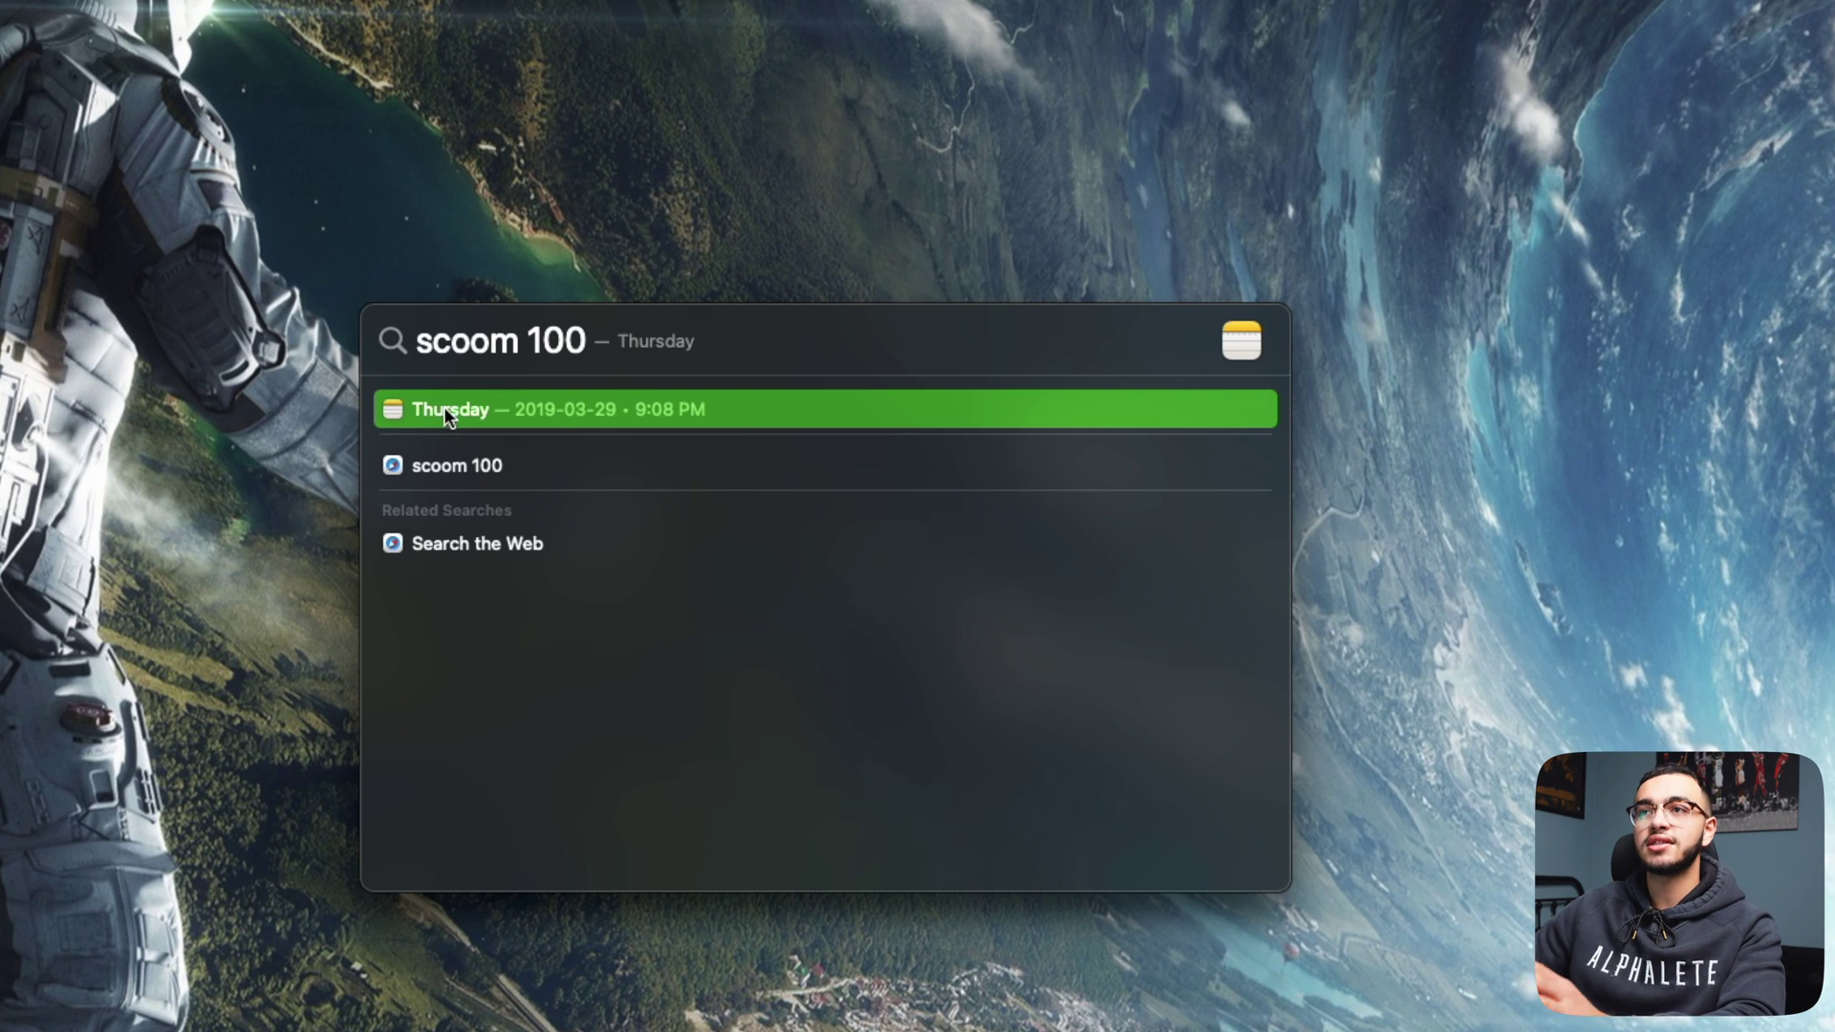
key(Escape)
key(alt+space)
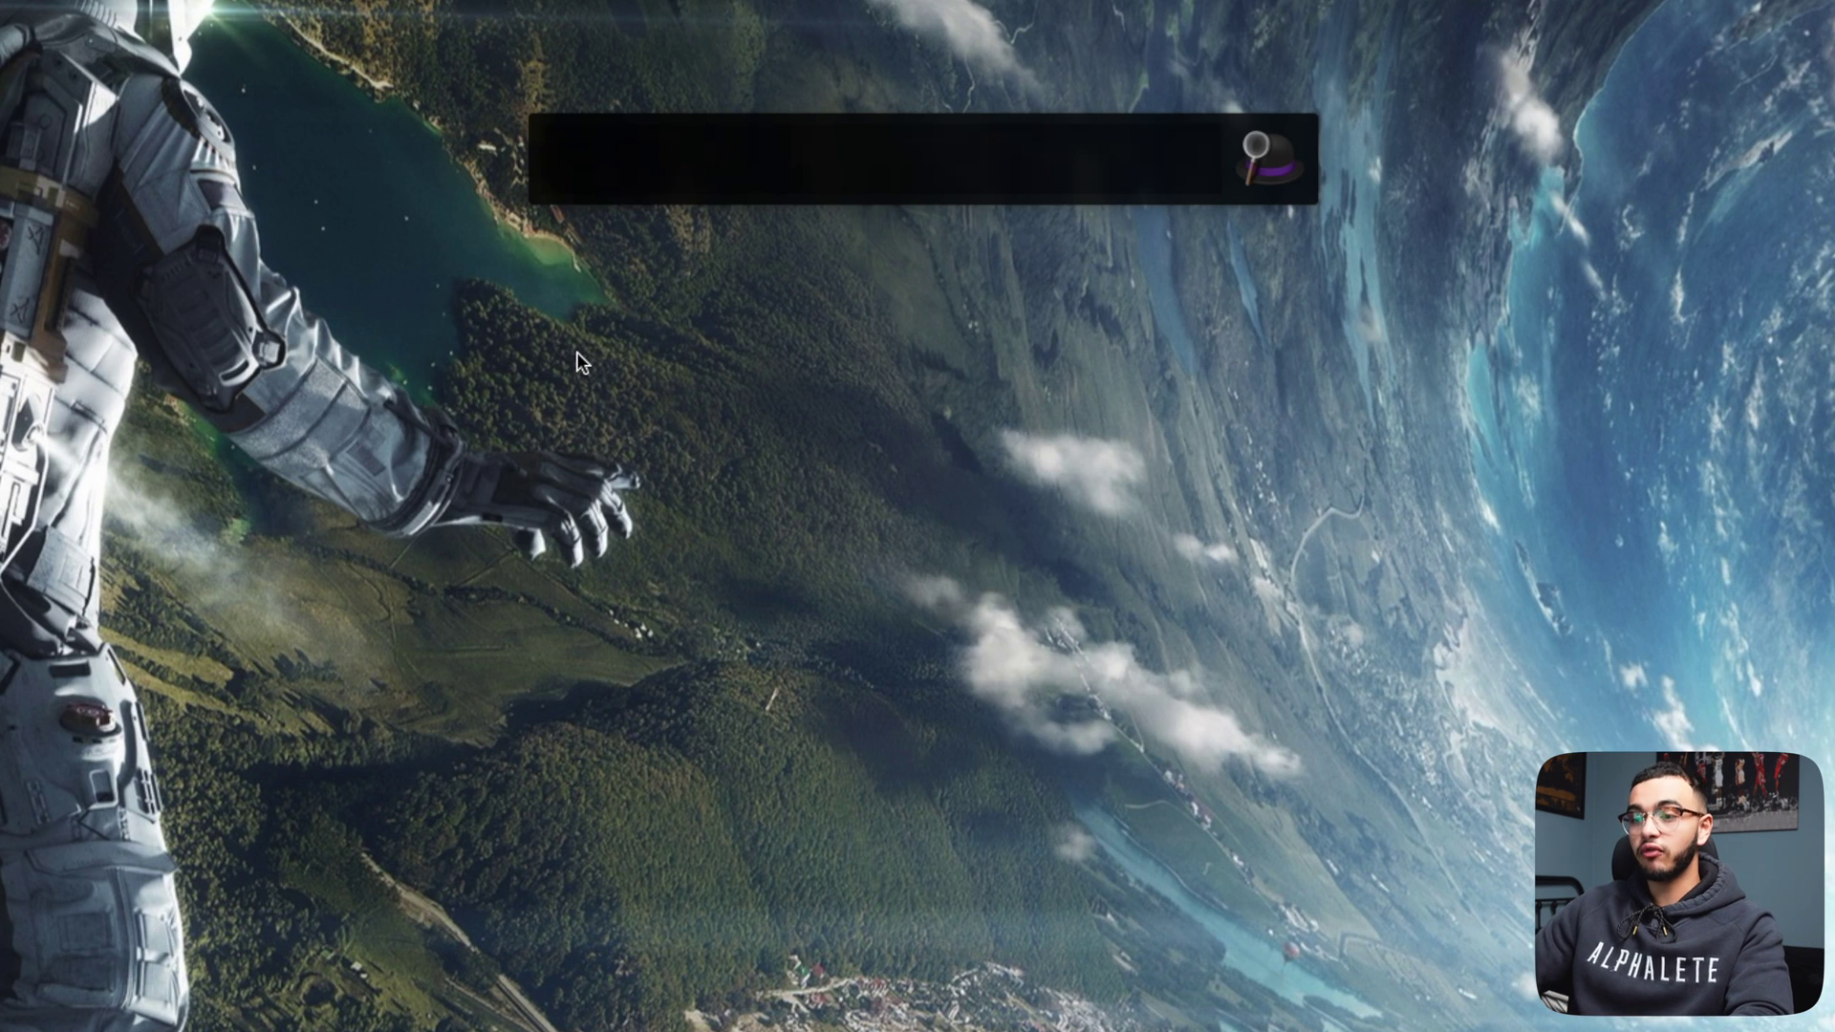
text(scco)
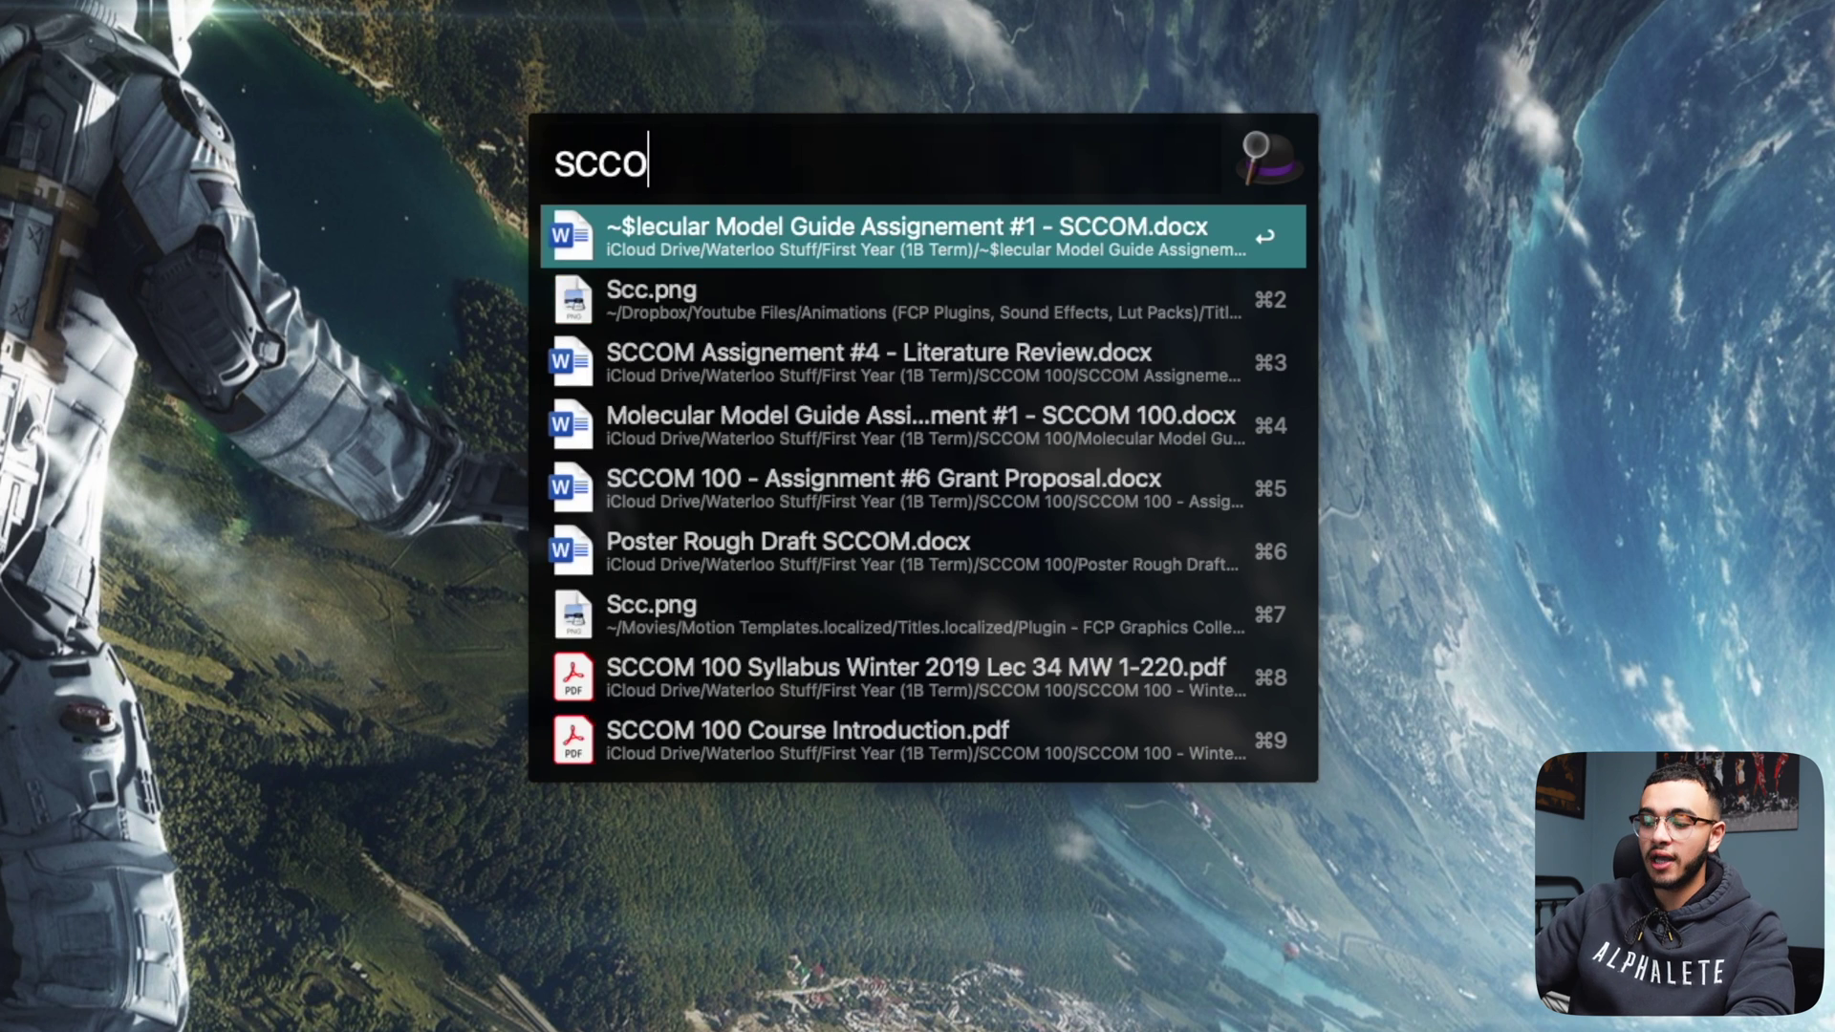
text(m 100)
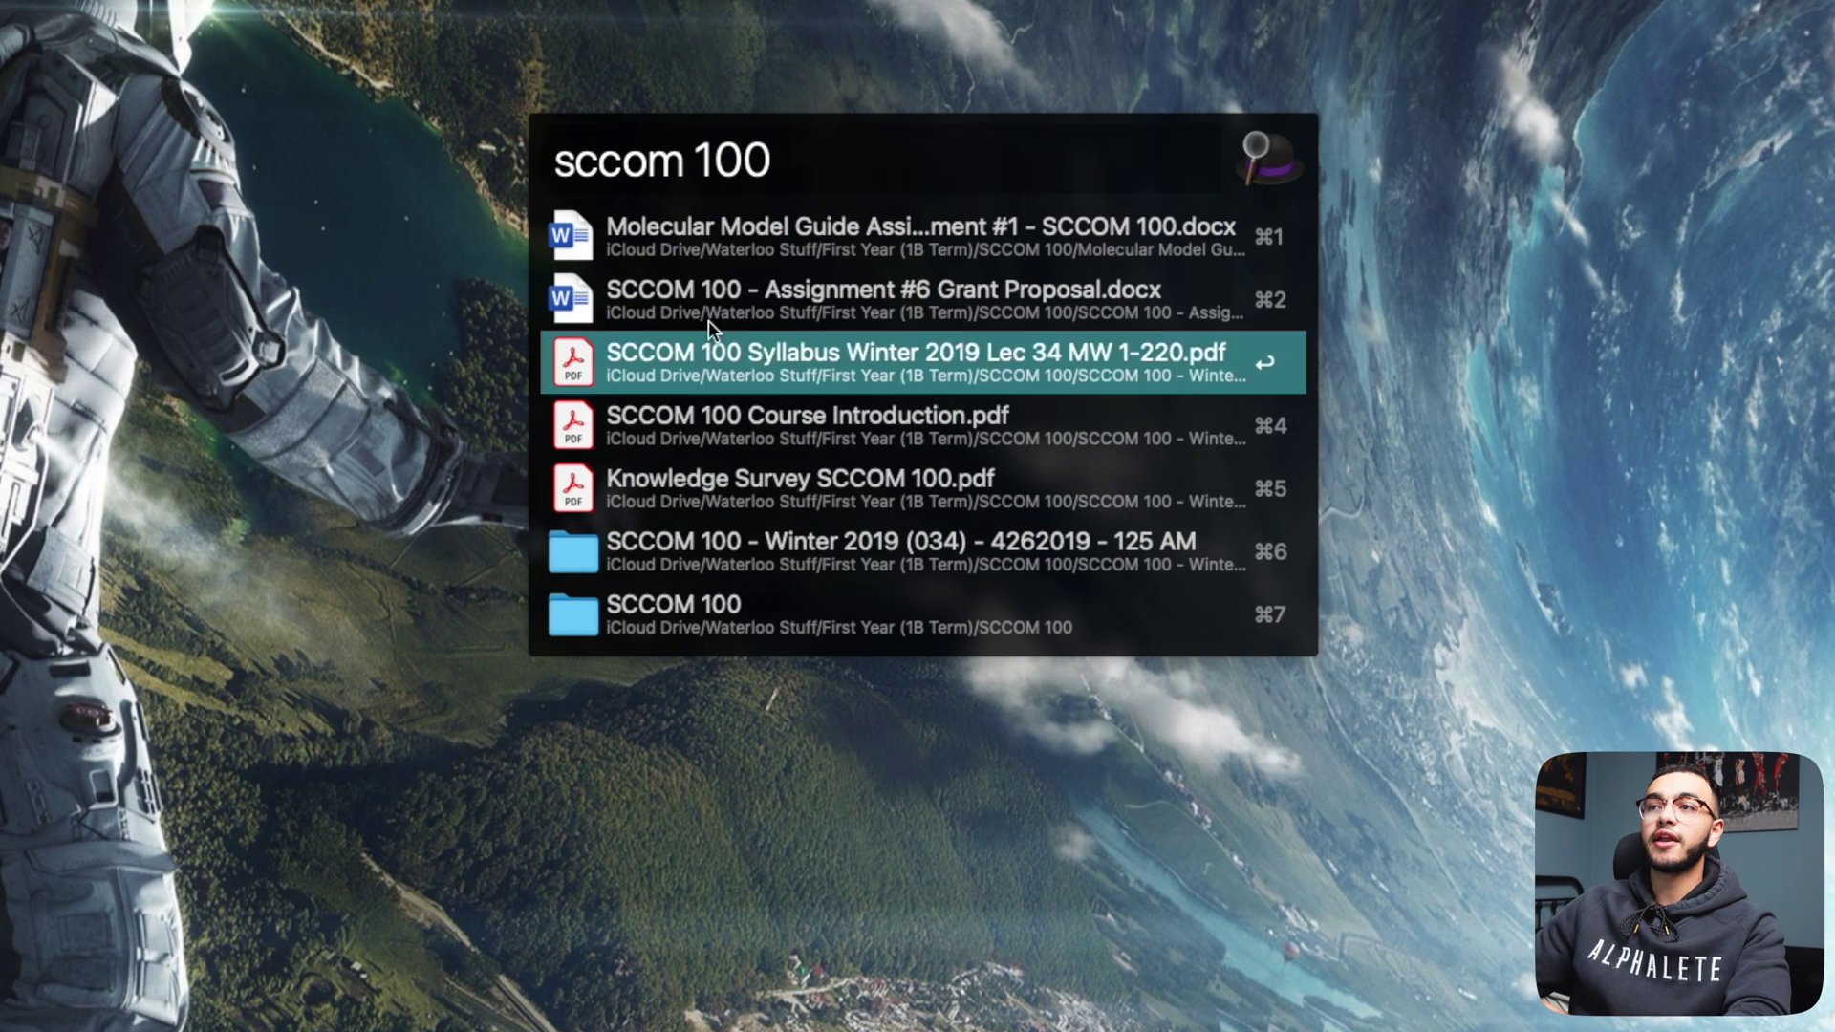
Step: Open the SCCOM 100 folder result in Finder, then close its window
click(711, 603)
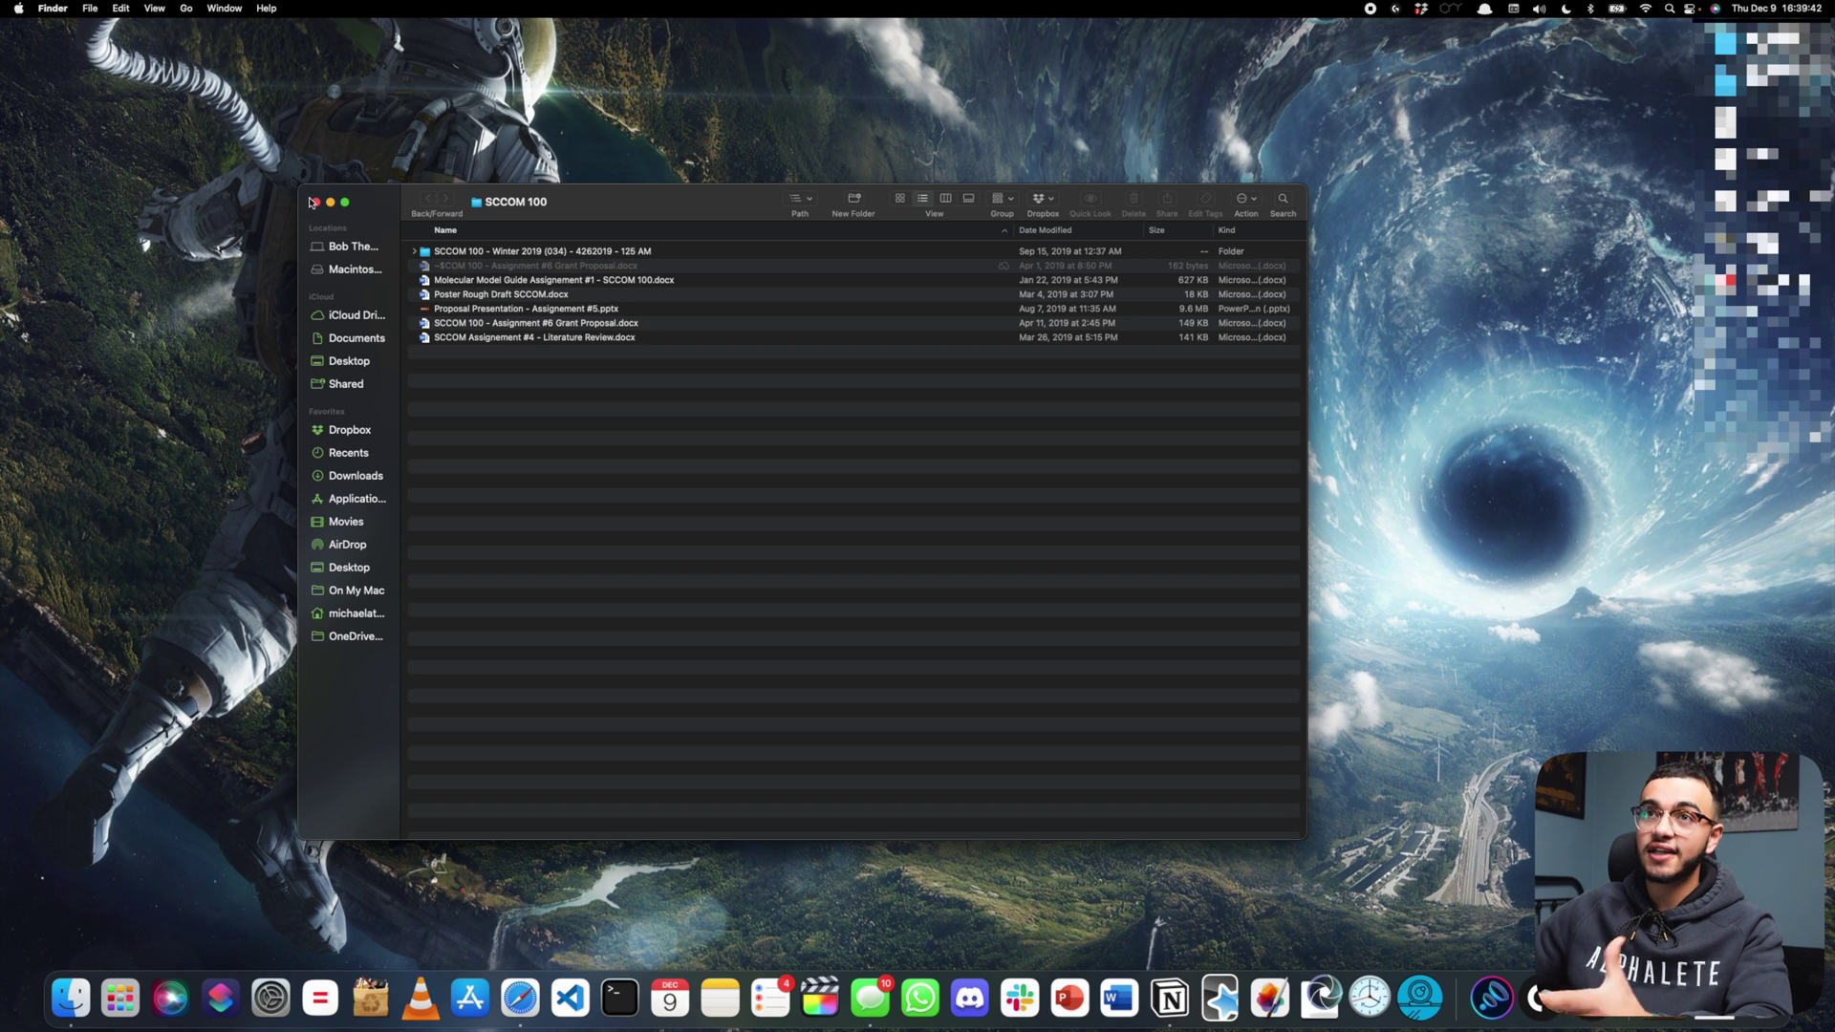
click(314, 203)
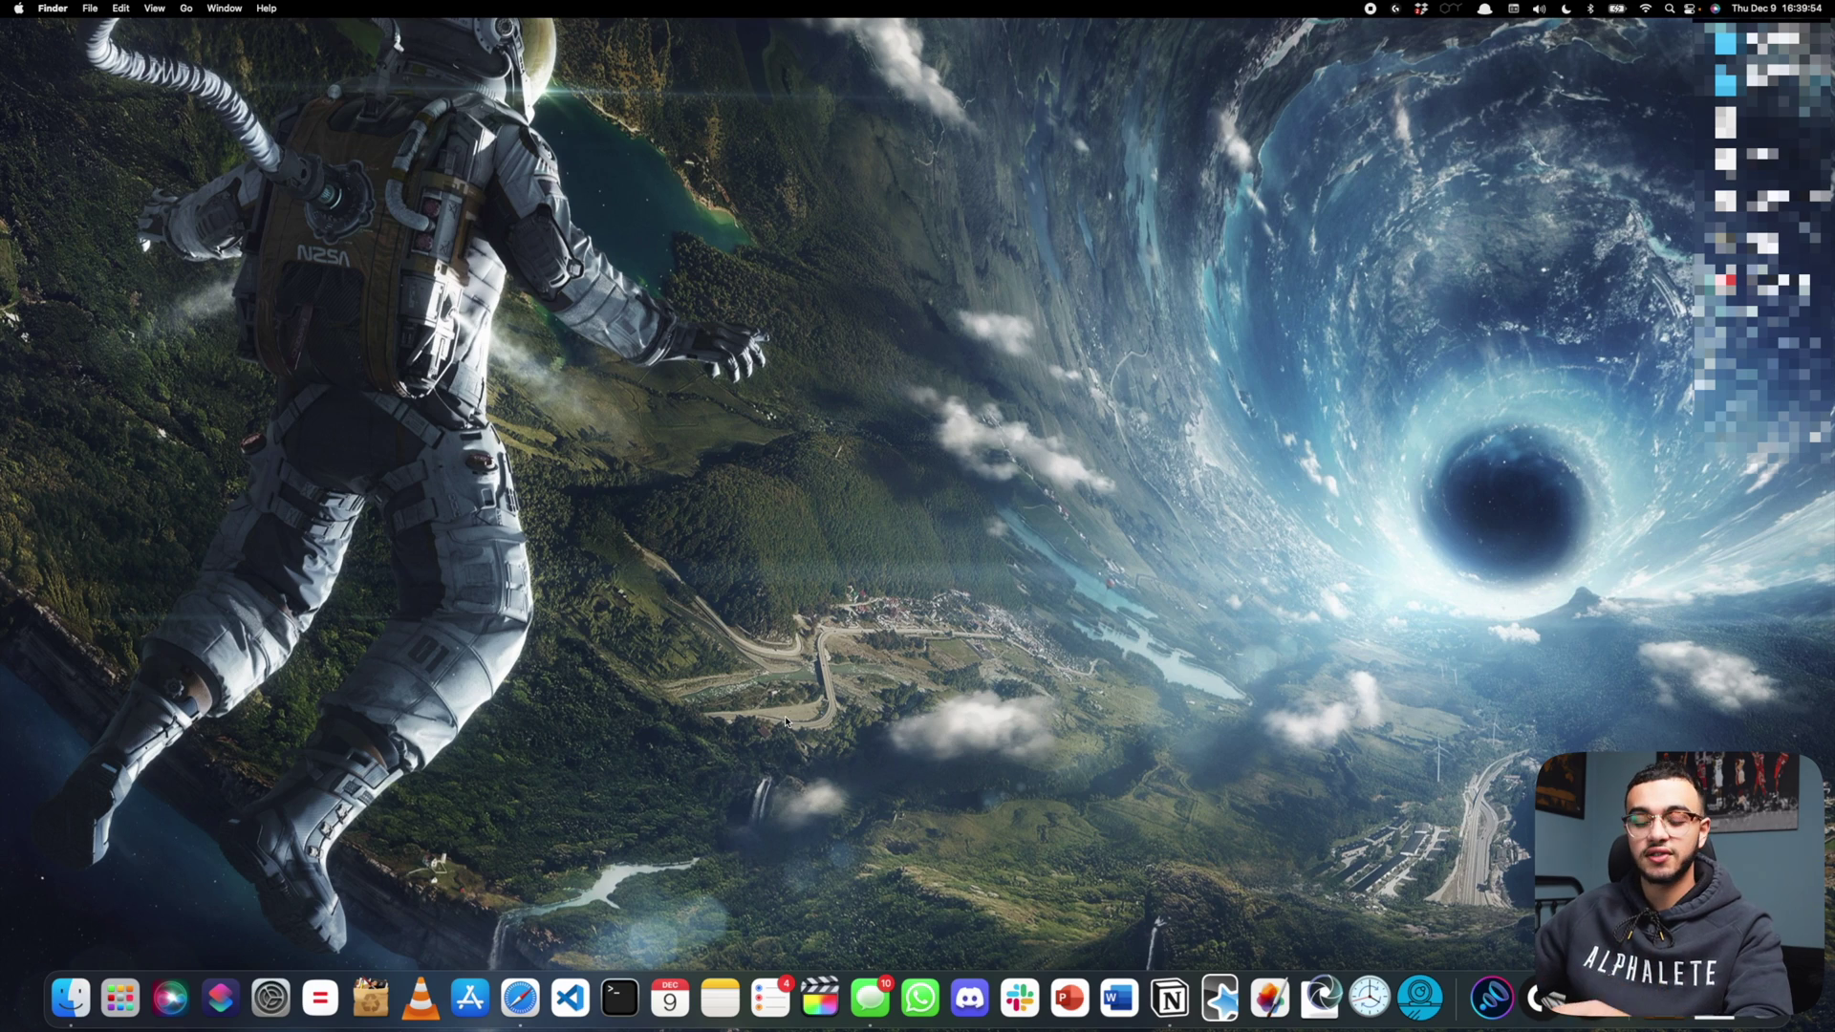
Step: Browse Alfred's clipboard history, loading older entries twice, then close it
key(super+alt+c)
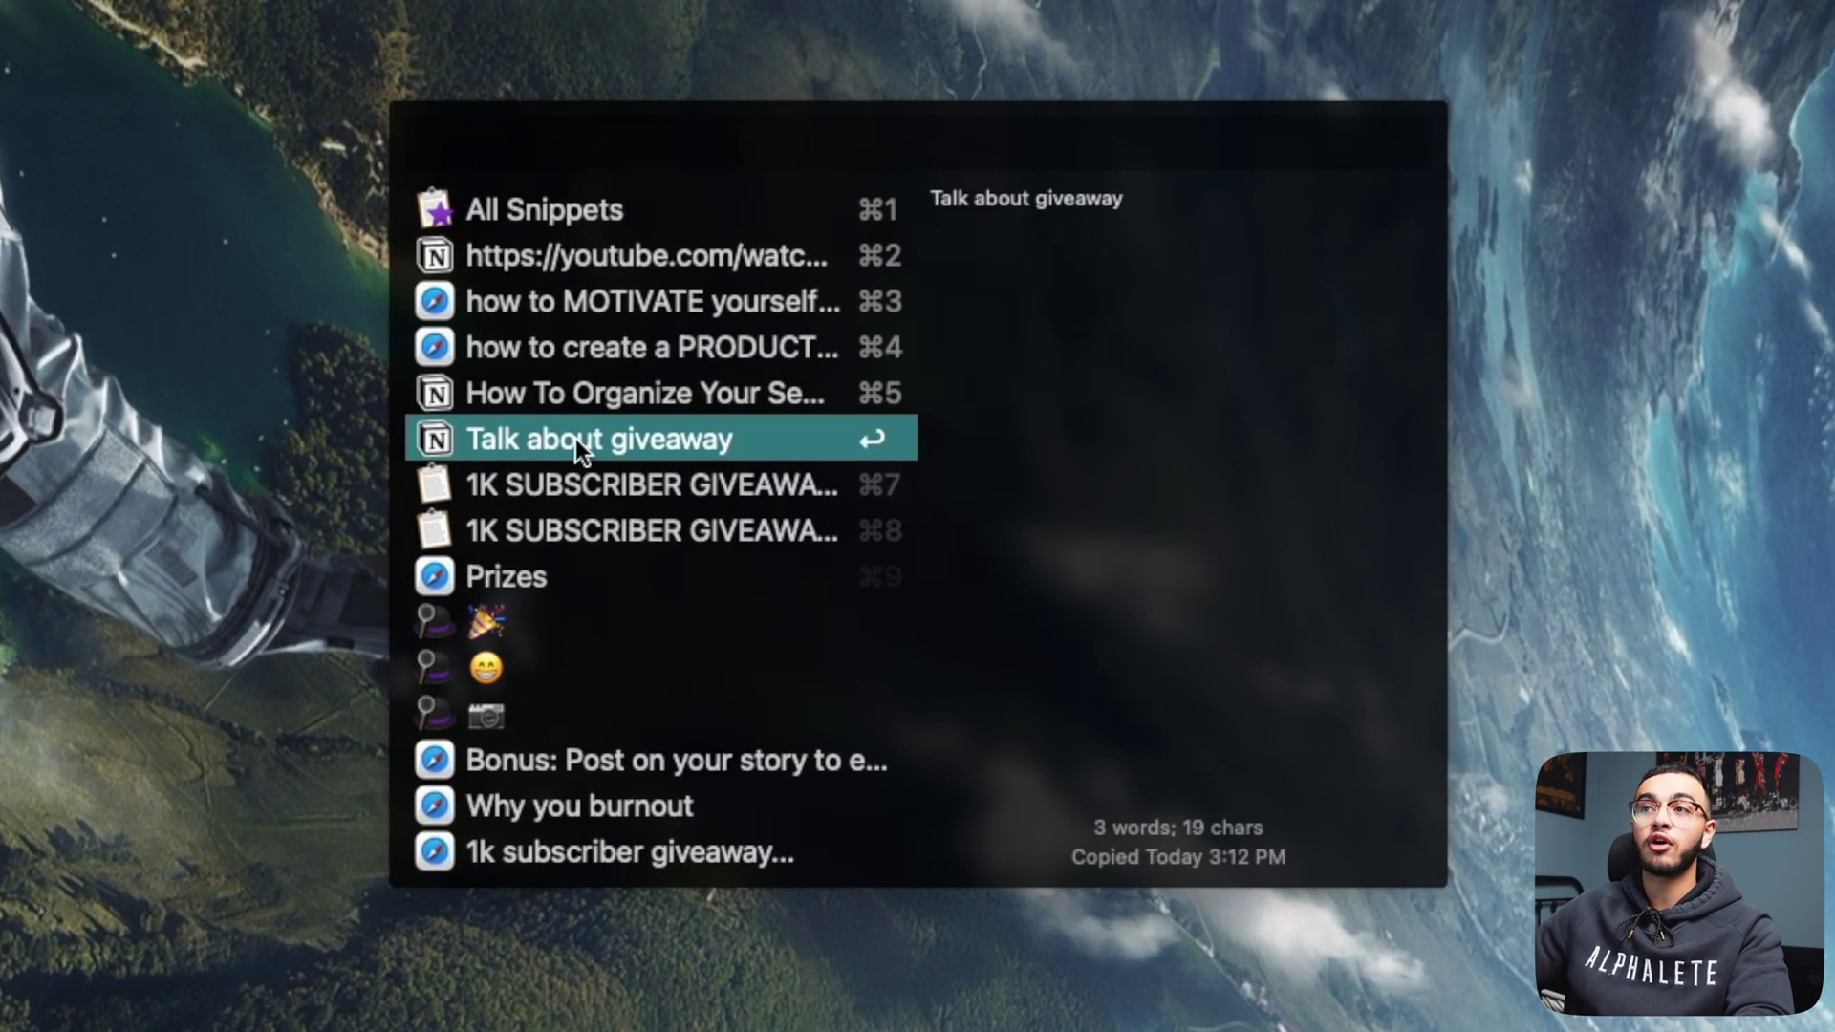
key(Down)
key(Down)
key(Down)
key(Down)
key(Down)
key(Down)
key(Down)
key(Down)
key(Down)
key(Down)
key(Down)
key(Down)
key(Down)
key(Down)
key(Down)
key(Down)
key(Down)
key(Down)
key(Down)
key(Down)
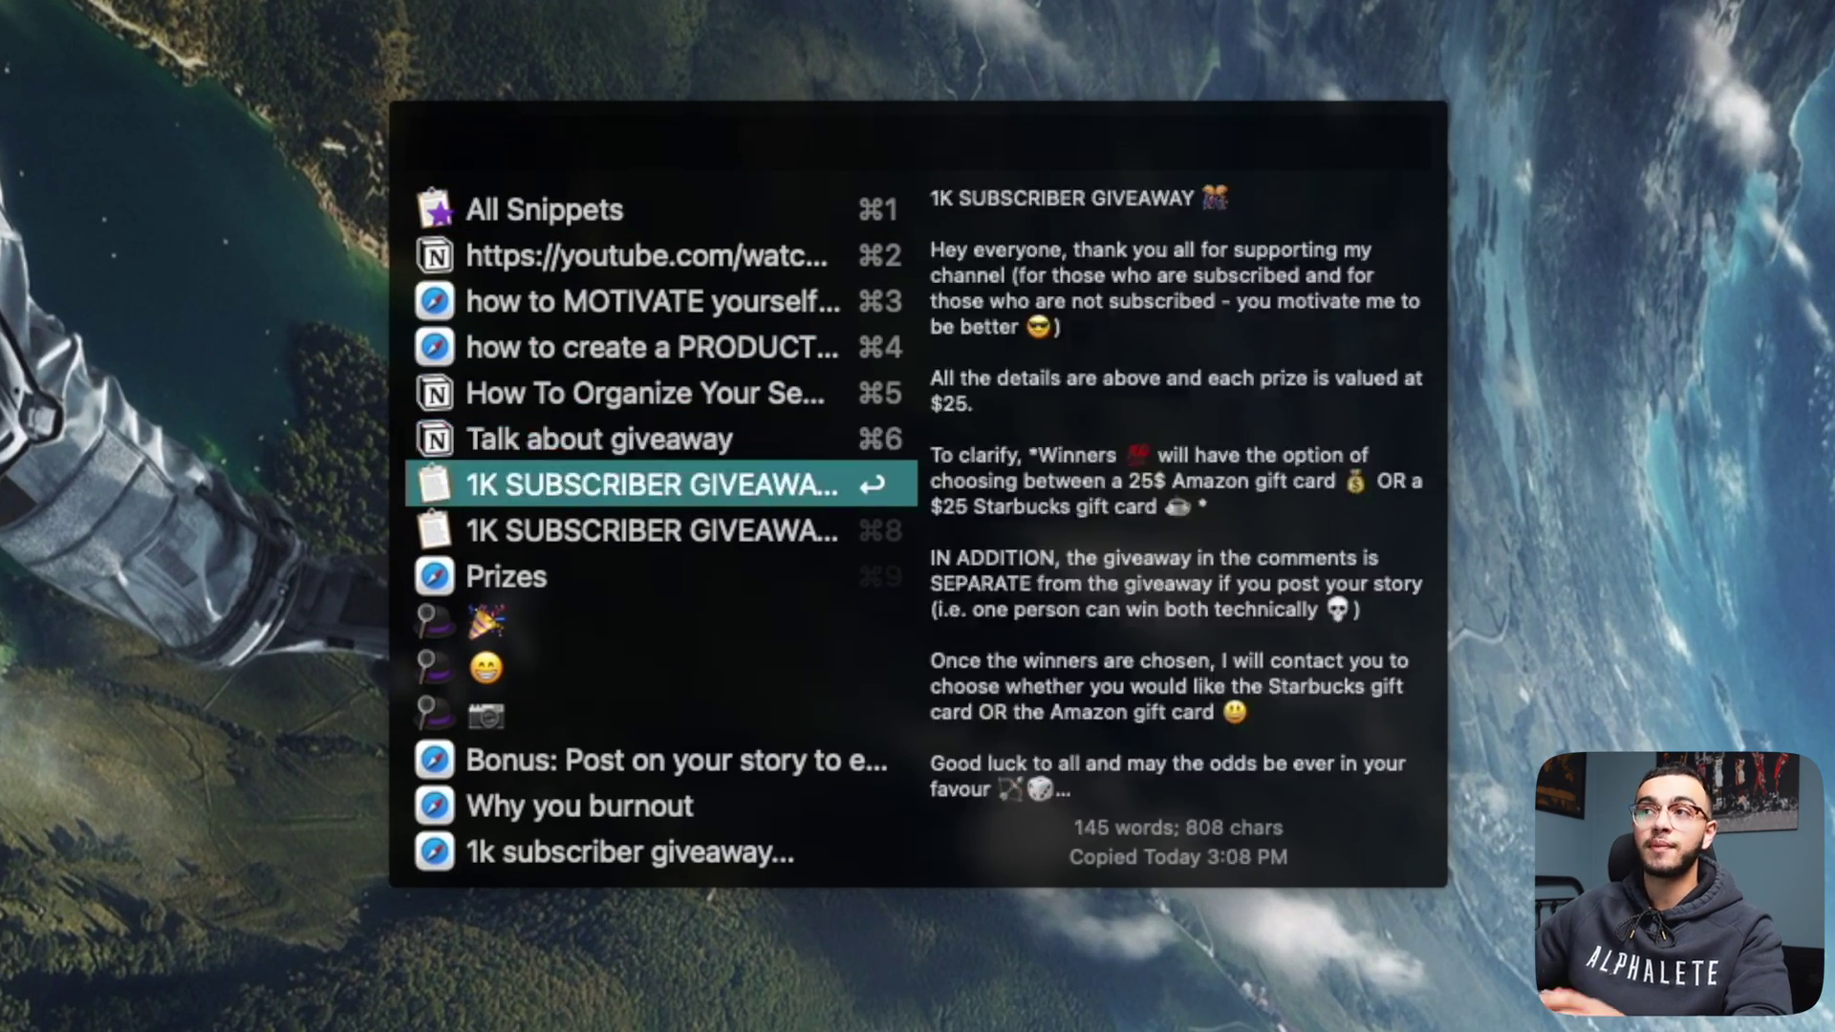
key(Down)
key(Down)
key(Down)
key(Down)
key(Down)
key(Down)
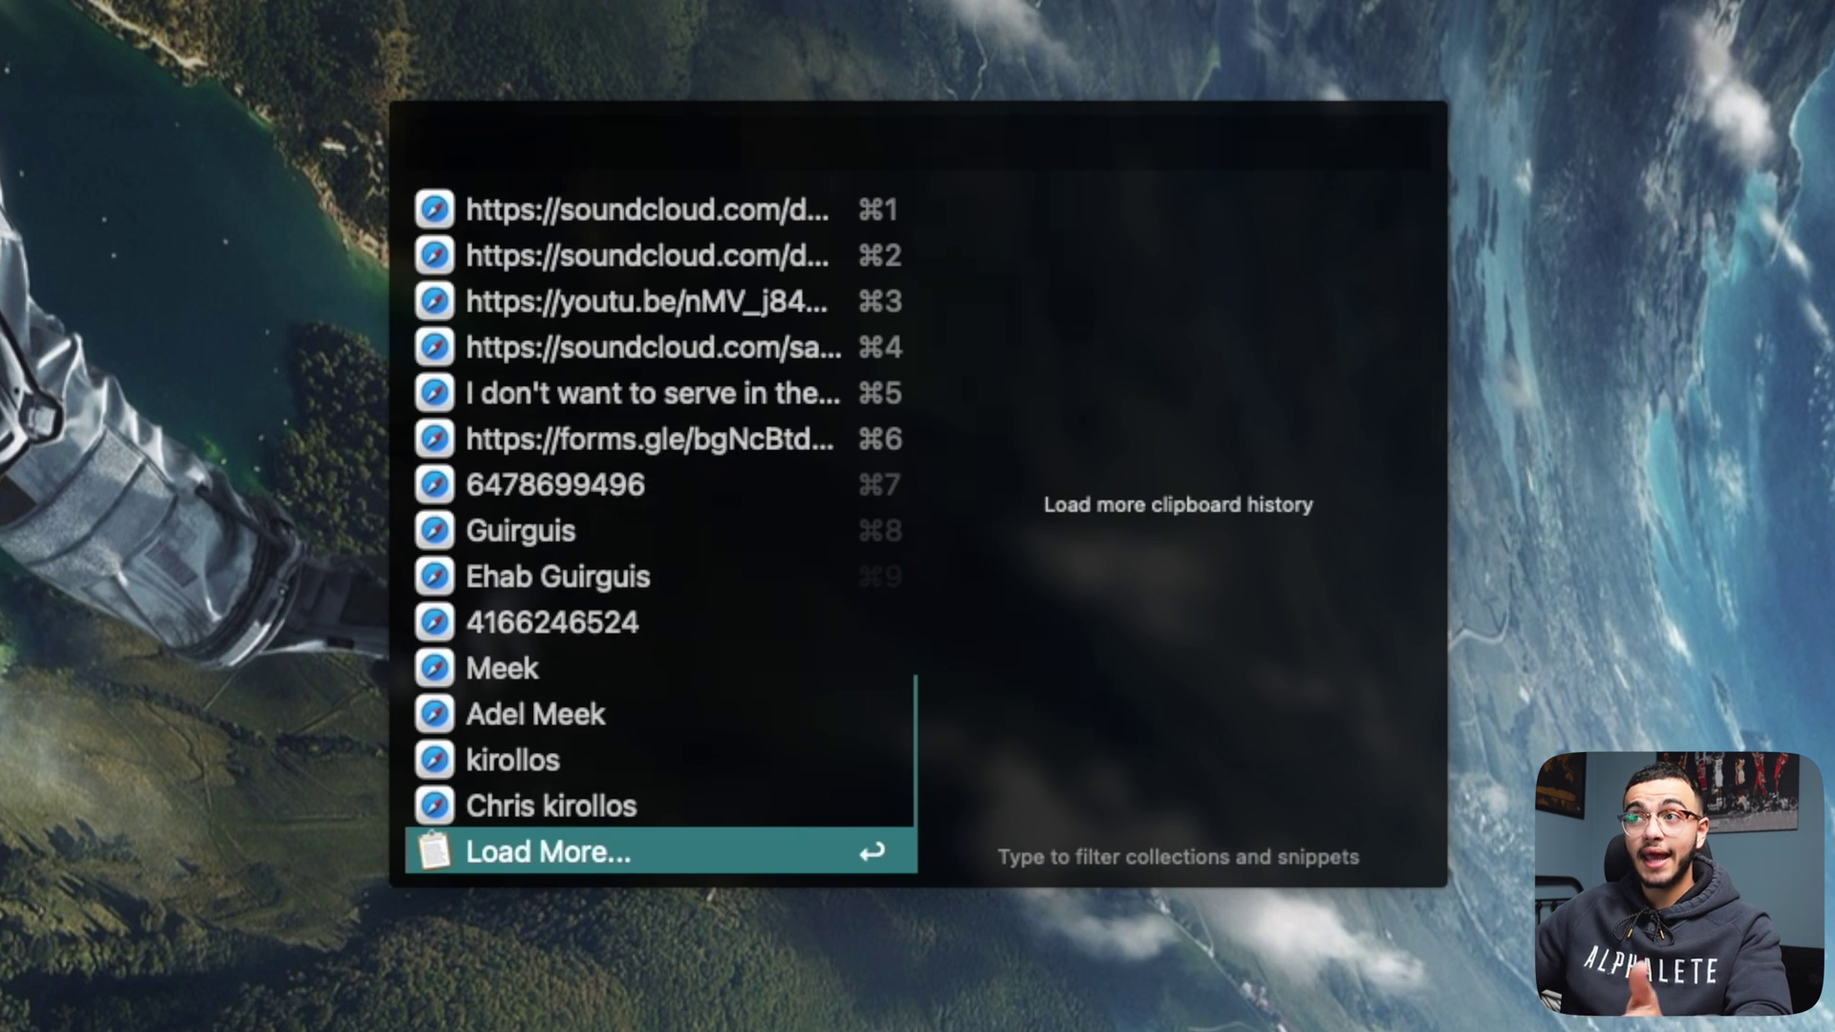
key(Return)
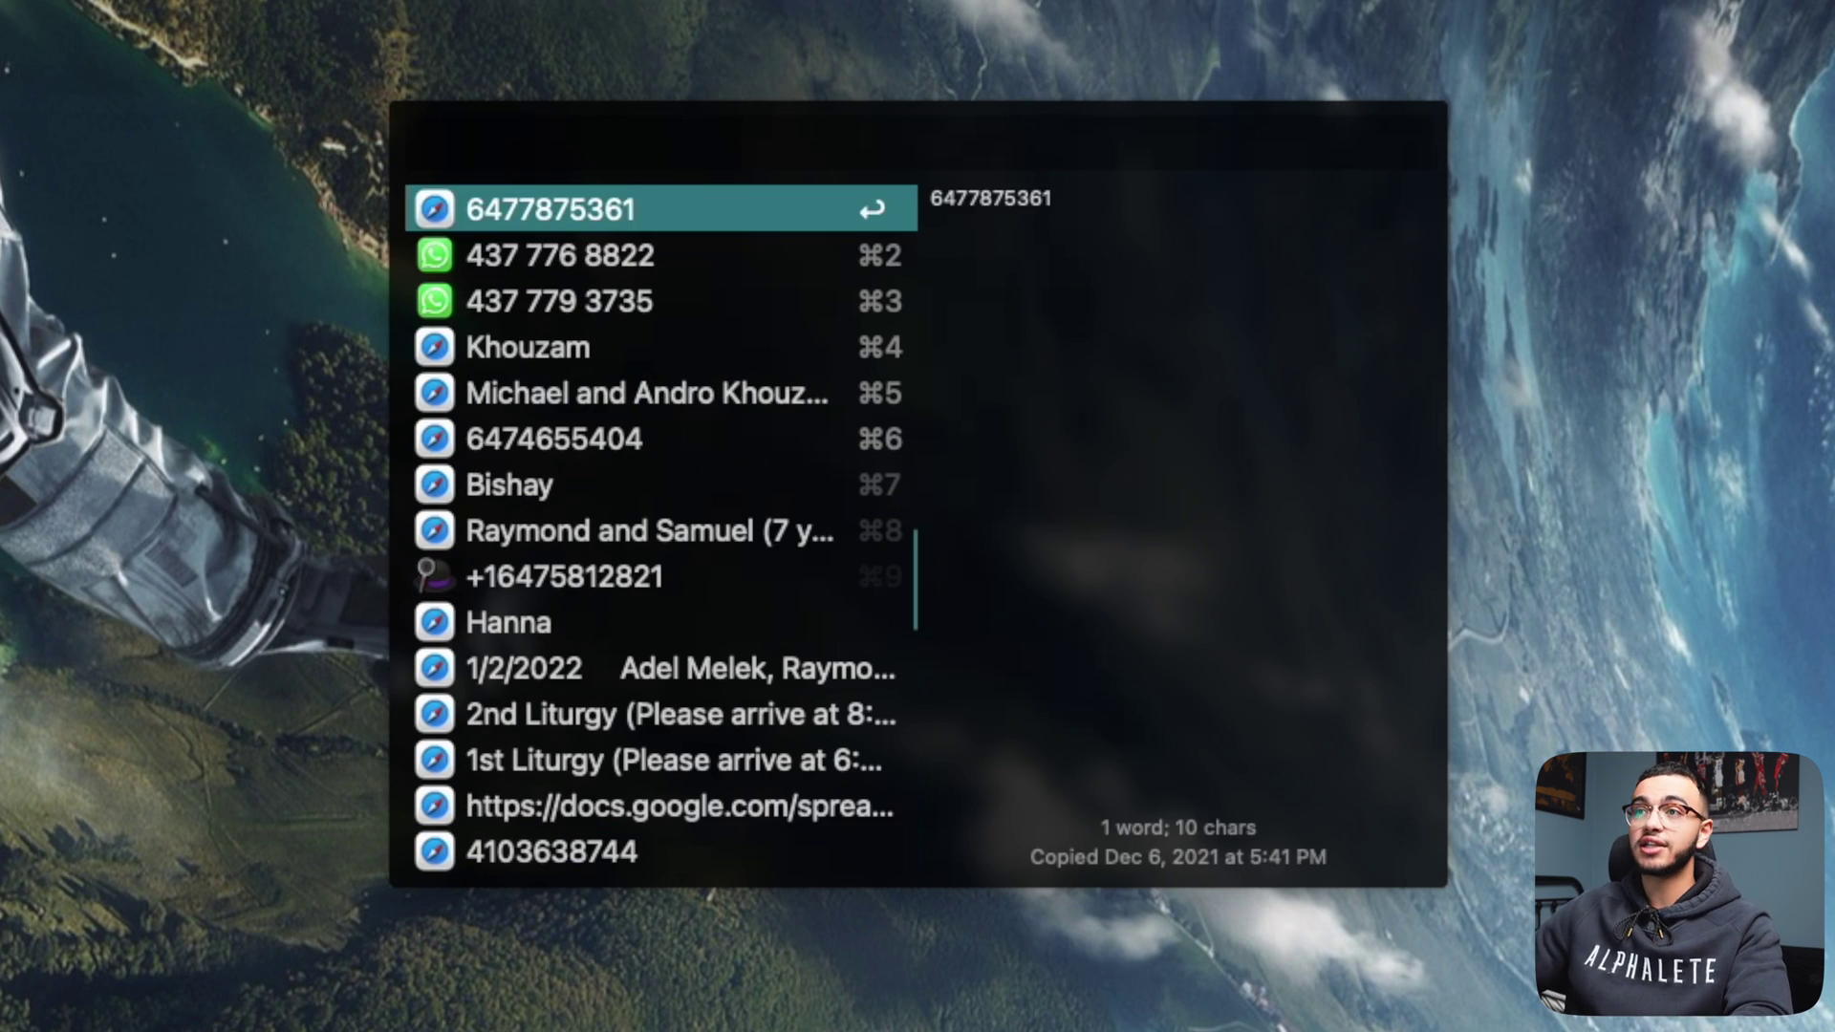
key(Down)
key(Down)
key(Down)
key(Down)
key(Down)
key(Down)
key(Down)
key(Down)
key(Down)
key(Down)
key(Down)
key(Down)
key(Down)
key(Down)
key(Down)
key(Down)
key(Down)
key(Down)
key(Down)
key(Down)
key(Down)
key(Down)
key(Down)
key(Down)
key(Down)
key(Down)
key(Down)
key(Down)
key(Down)
key(Down)
key(Down)
key(Down)
key(Down)
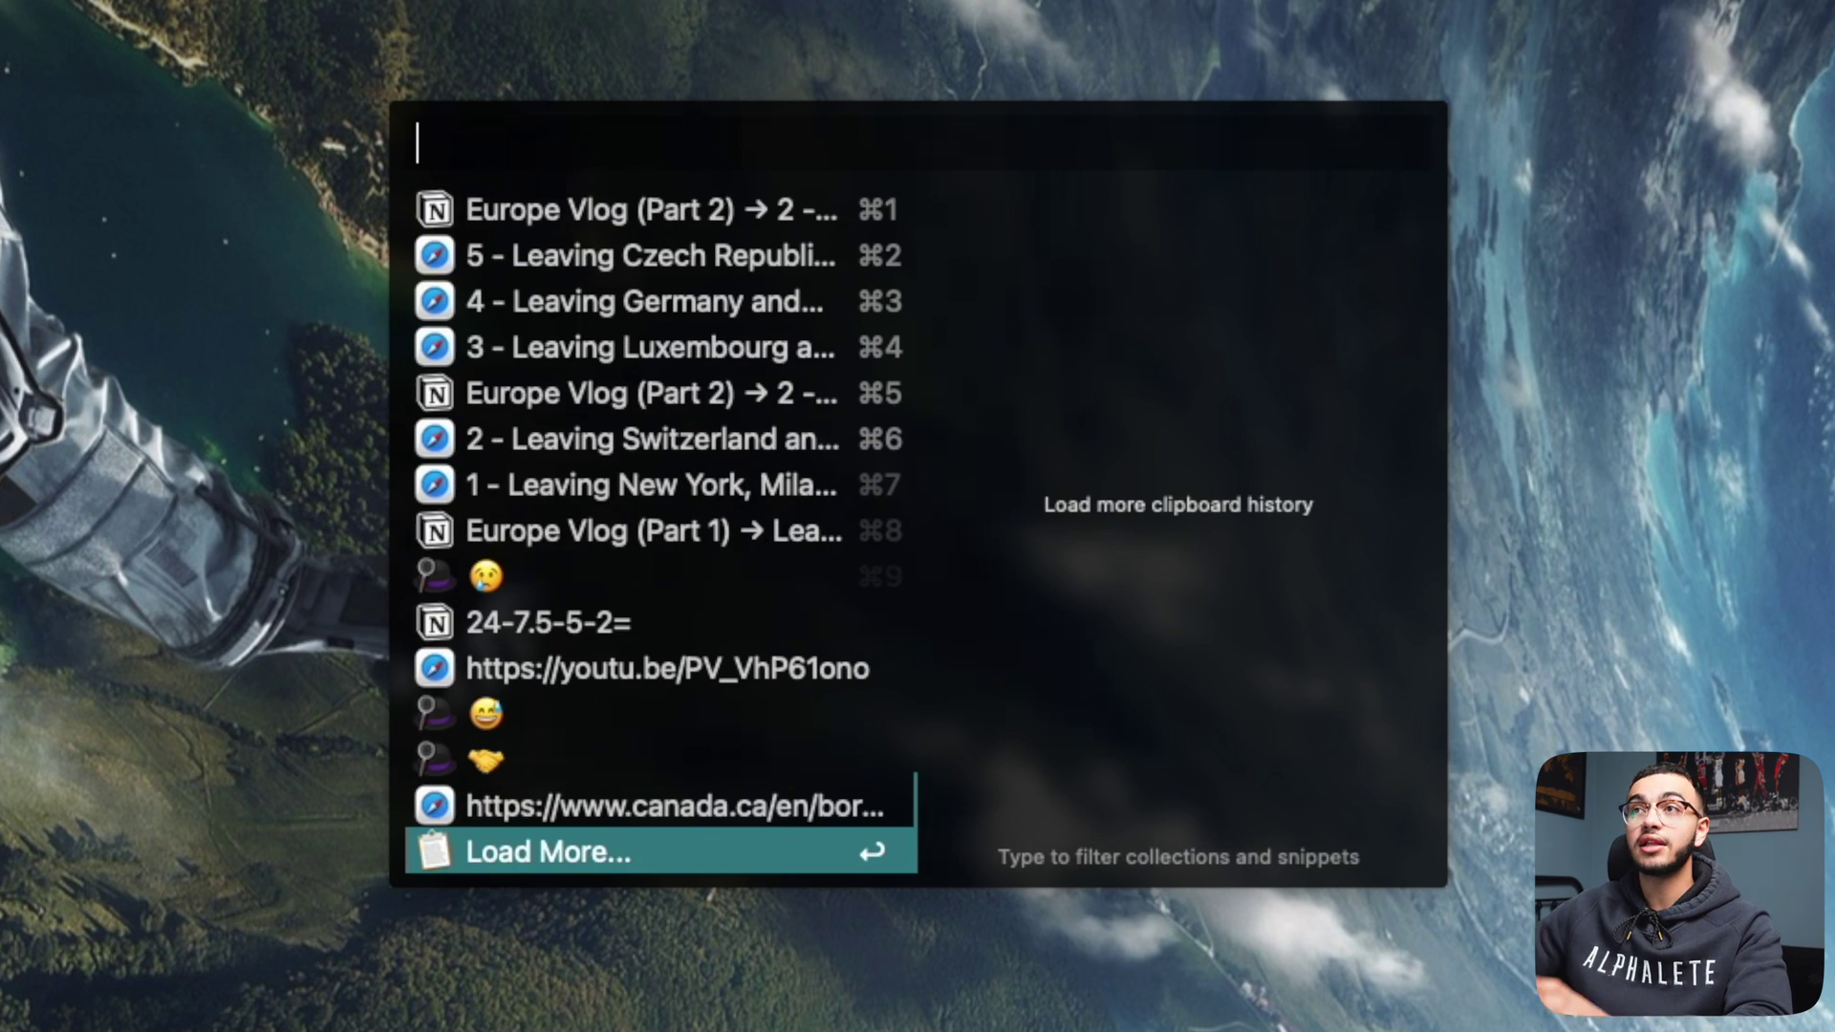
key(Return)
key(Down)
key(Down)
key(Down)
key(Down)
key(Down)
key(Down)
key(Down)
key(Down)
key(Down)
key(Down)
key(Down)
key(Down)
key(Down)
key(Down)
key(Down)
key(Down)
key(Down)
key(Down)
key(Down)
key(Down)
key(Down)
key(Down)
key(Down)
key(Down)
key(Down)
key(Down)
key(Down)
key(Down)
key(Down)
key(Down)
key(Down)
key(Down)
key(Down)
key(Down)
key(Down)
key(Down)
key(Down)
key(Down)
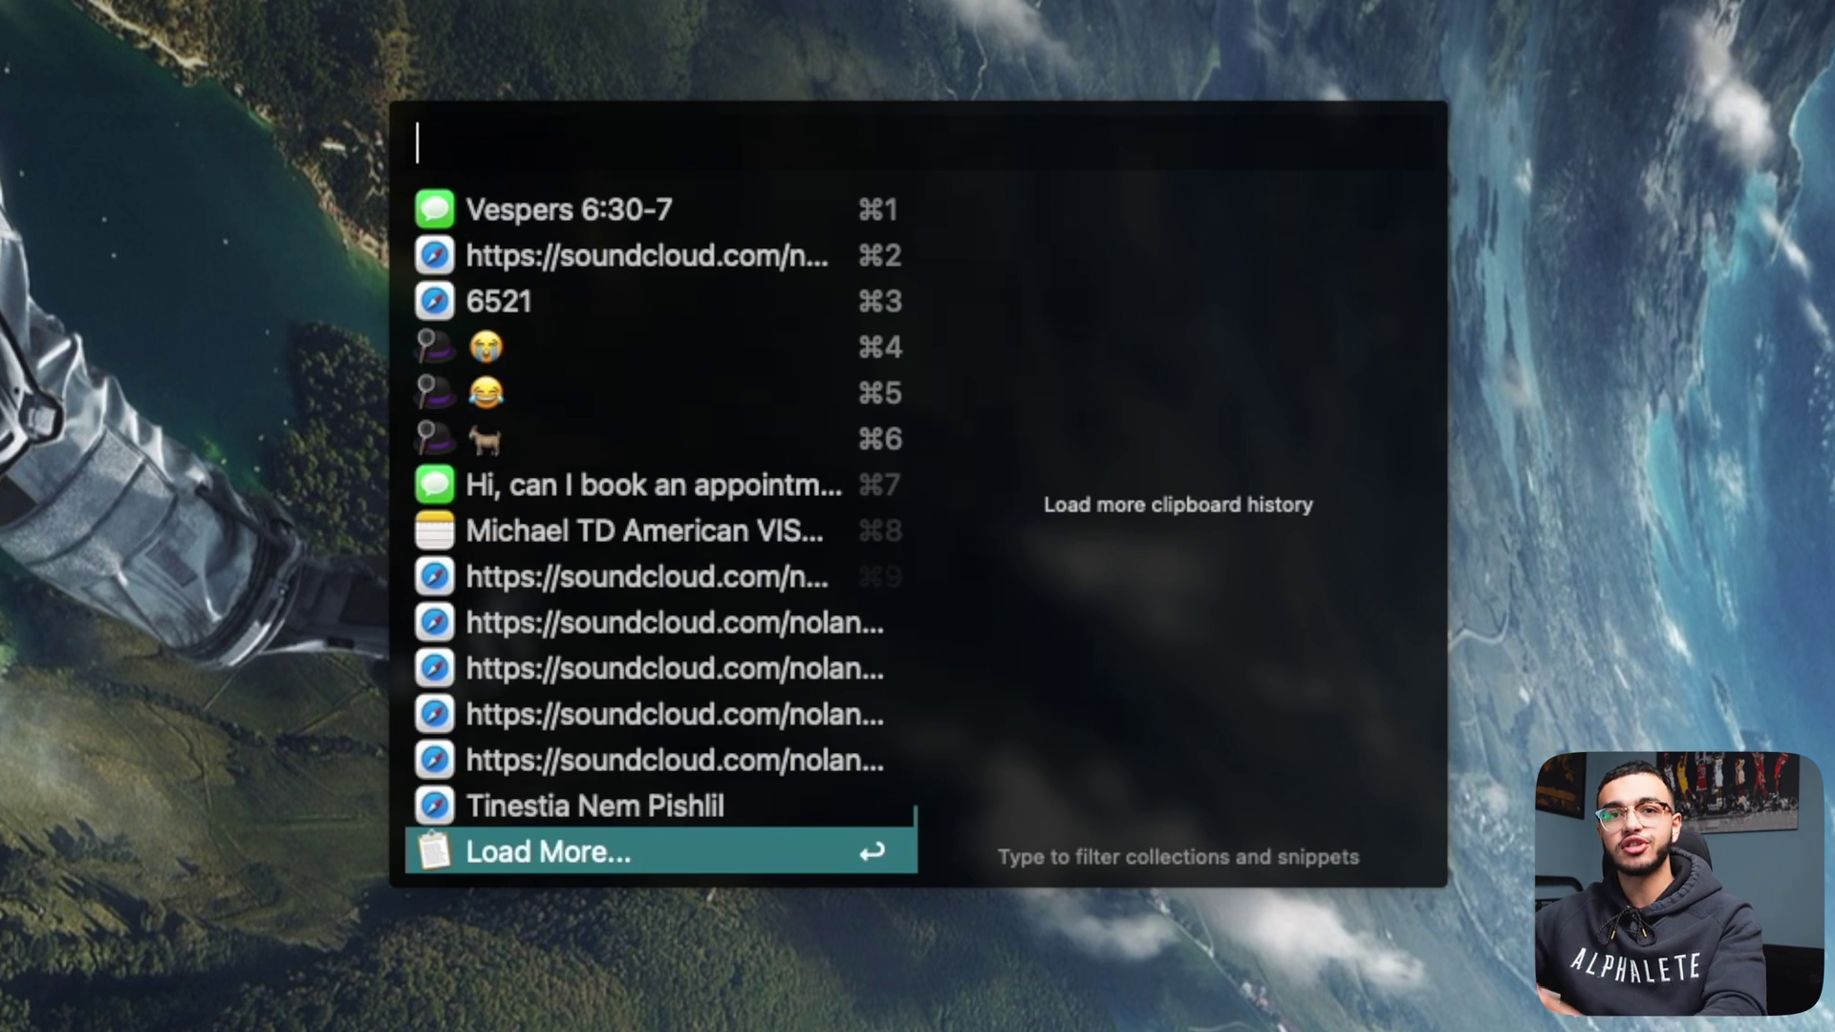
key(Escape)
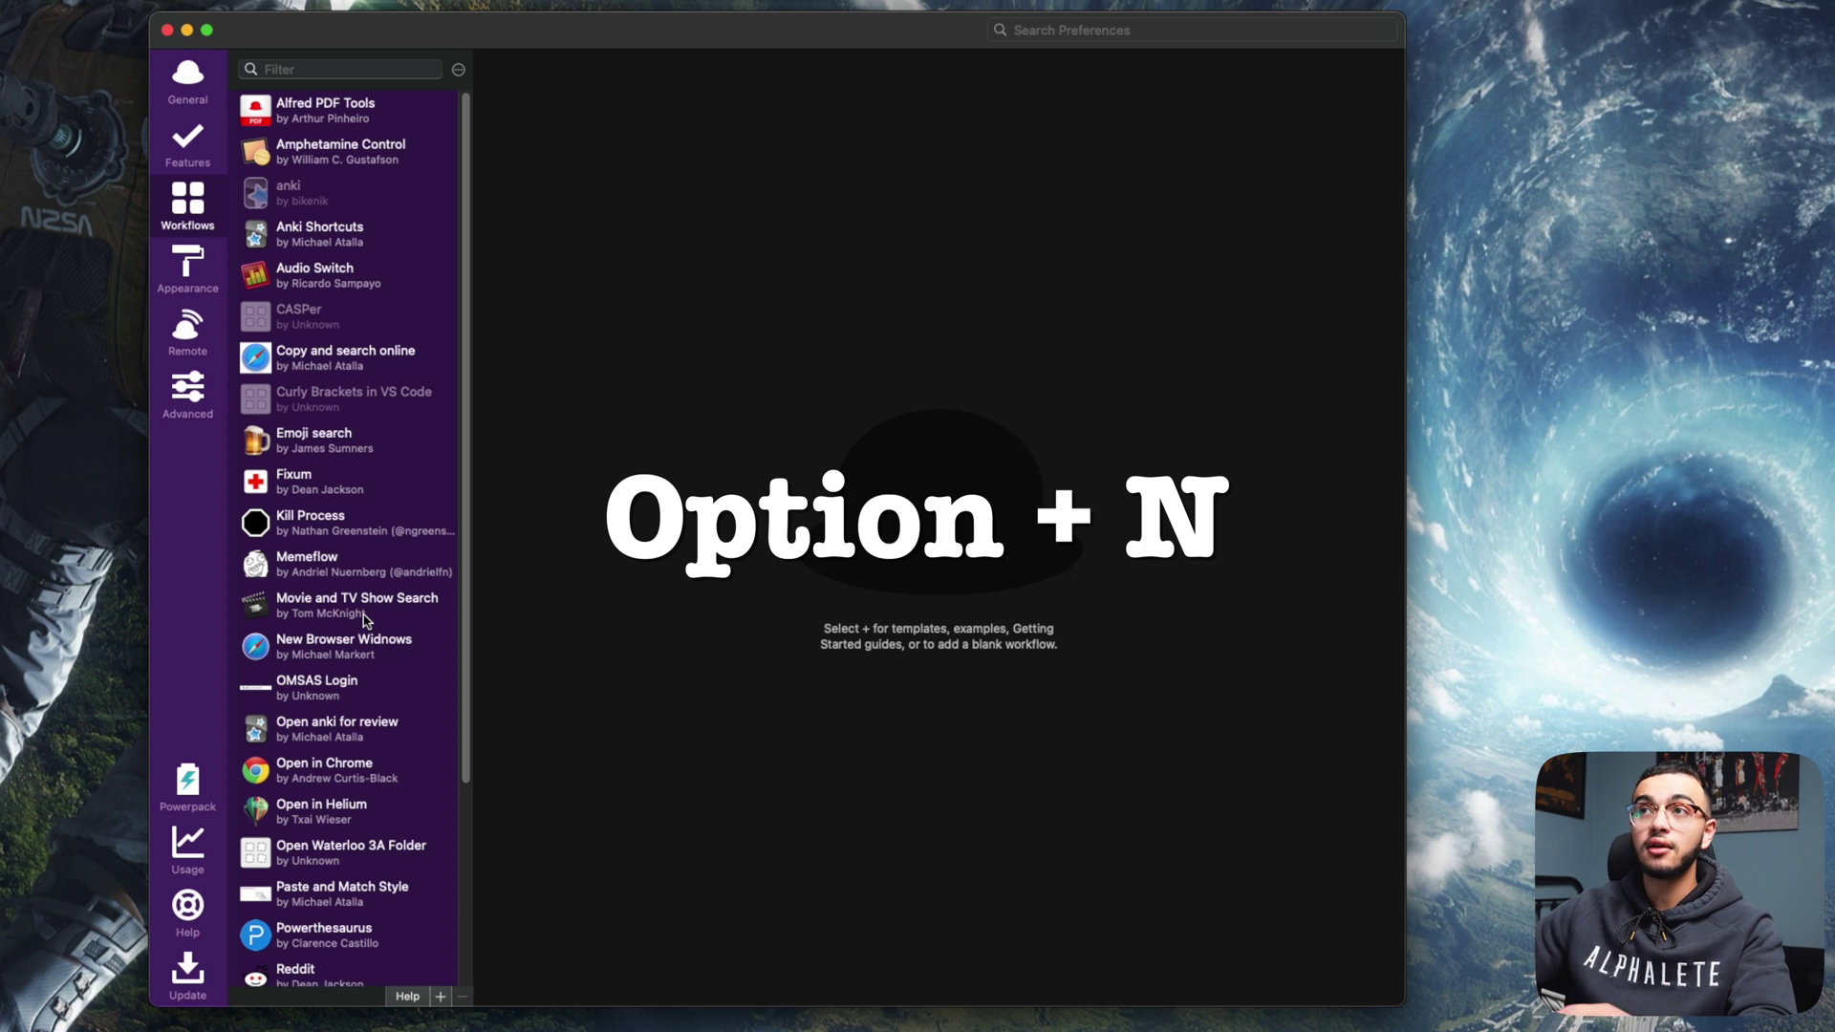
key(alt+n)
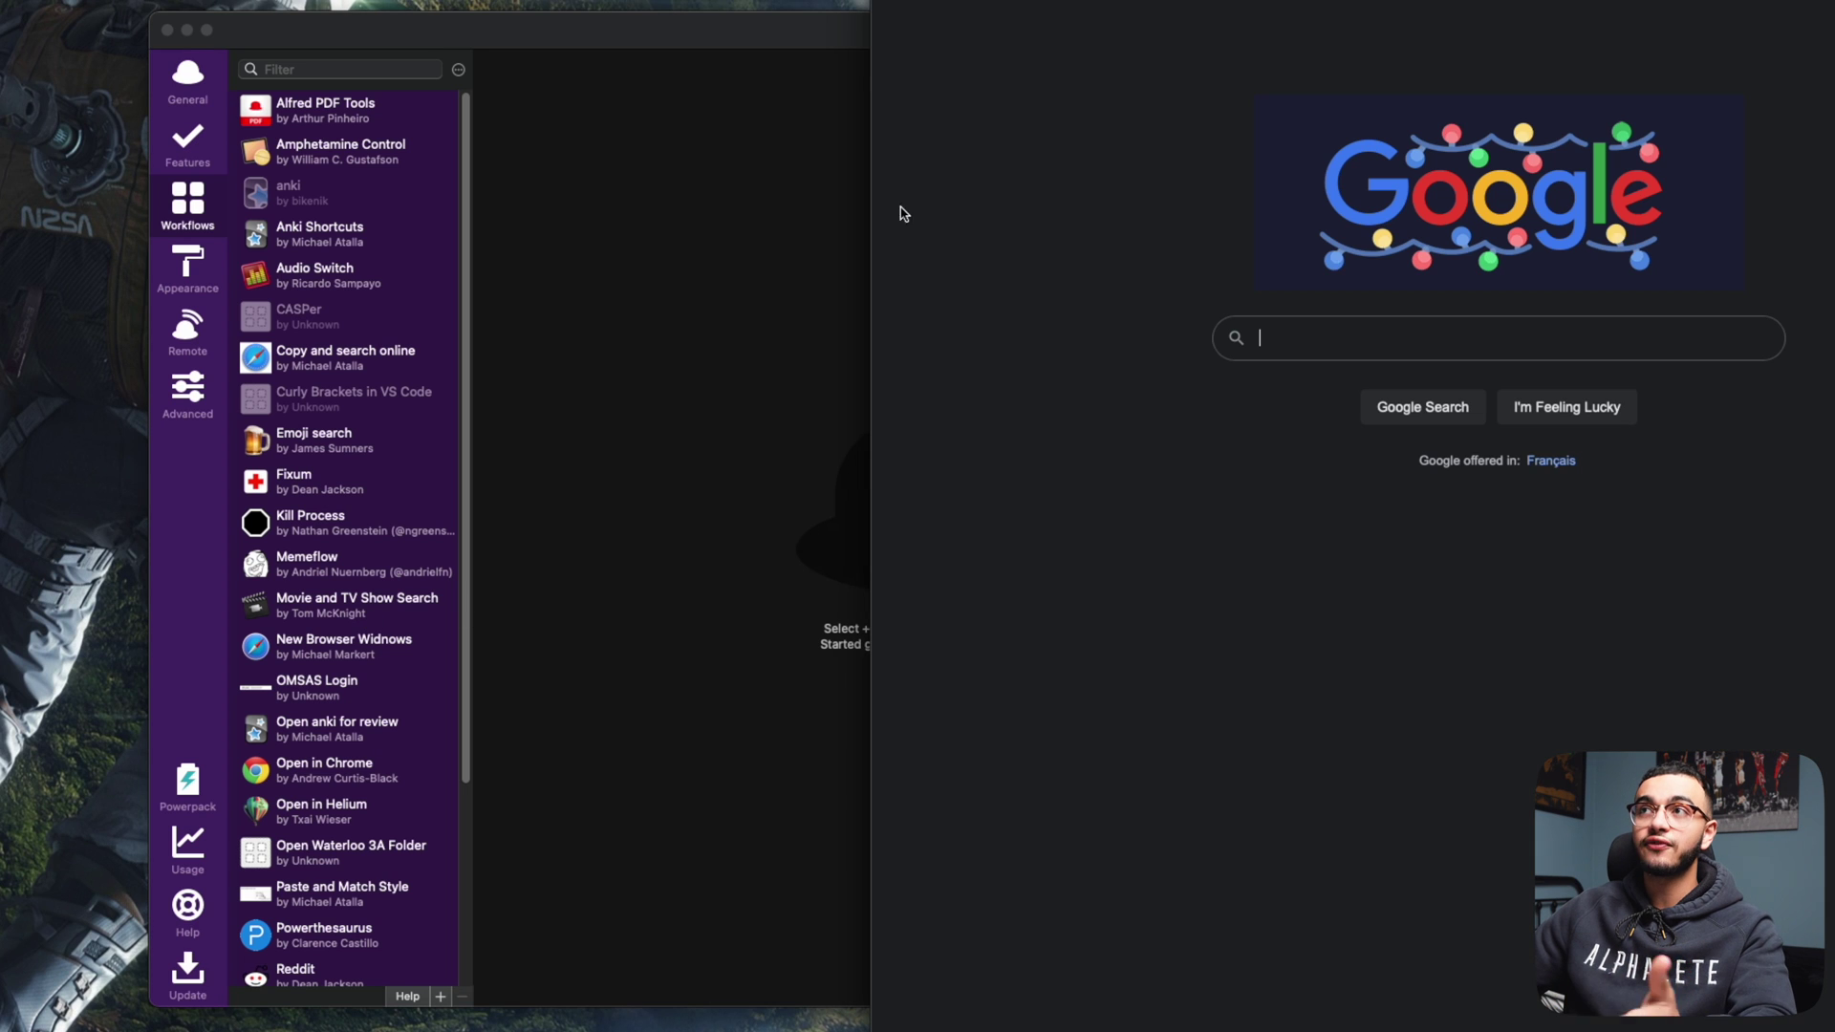
drag(1242, 19, 321, 41)
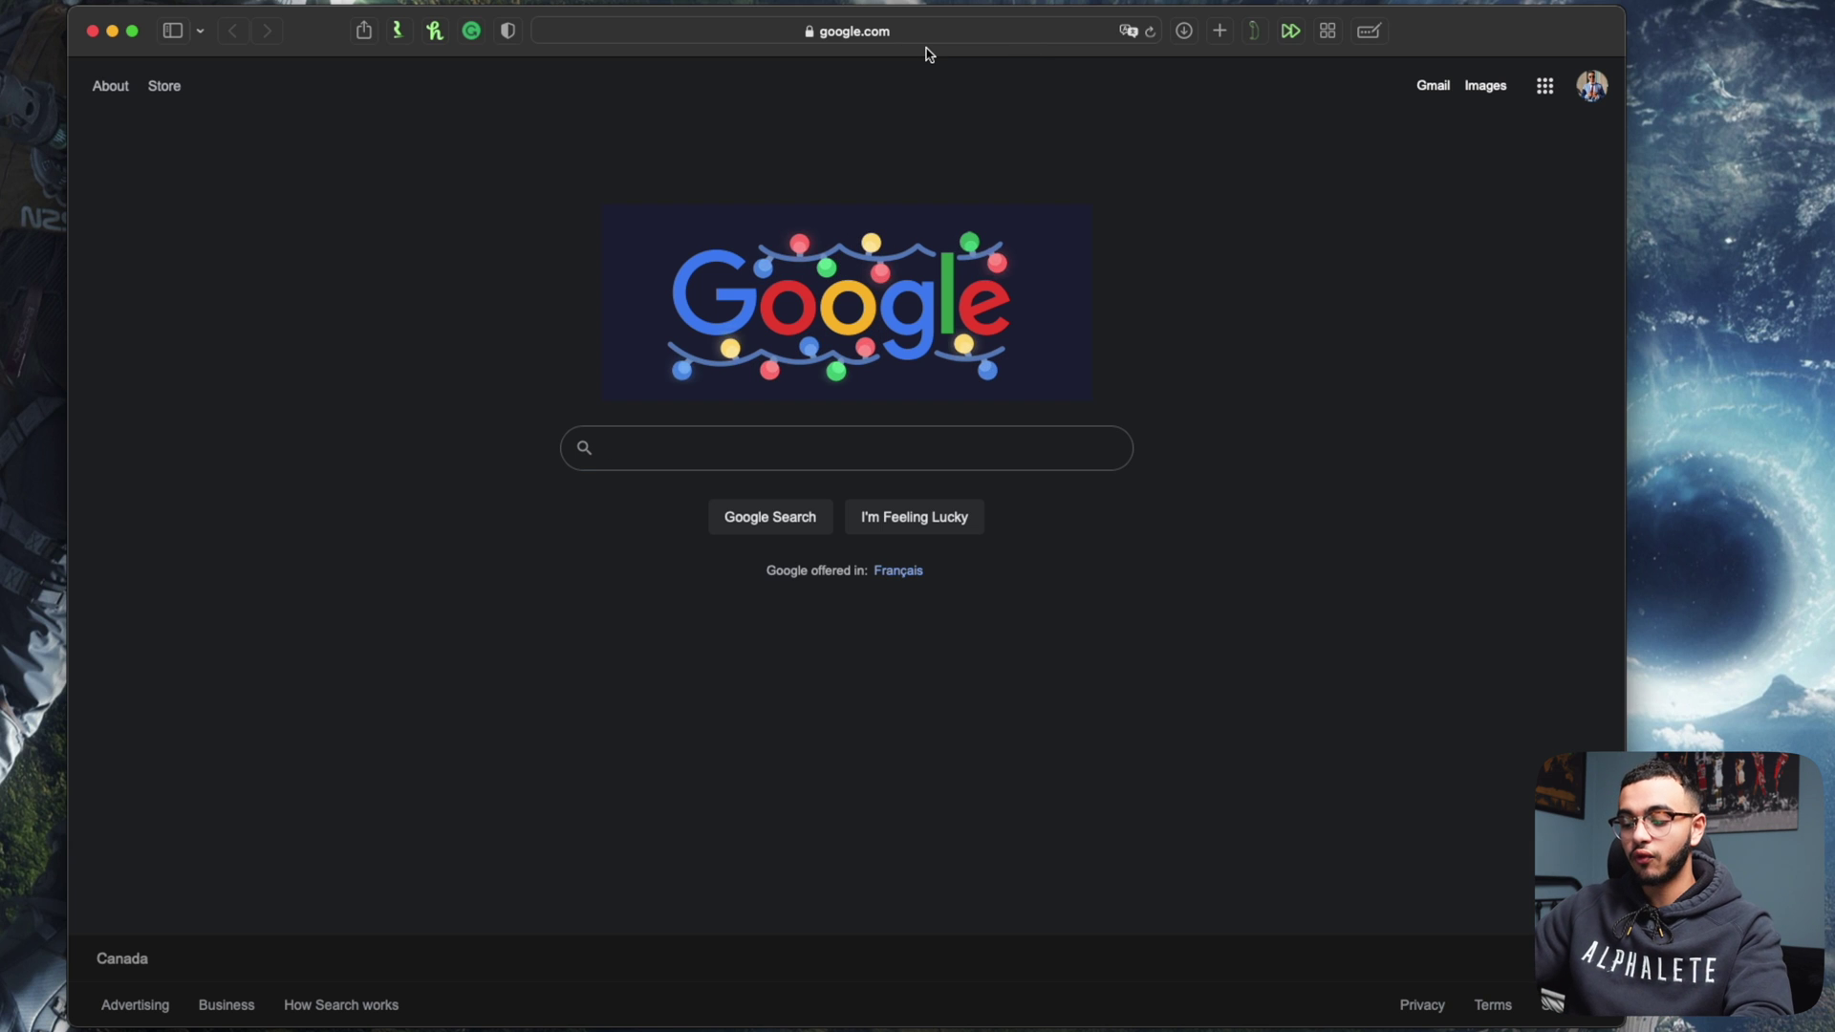
key(alt+space)
text(Openinchrom)
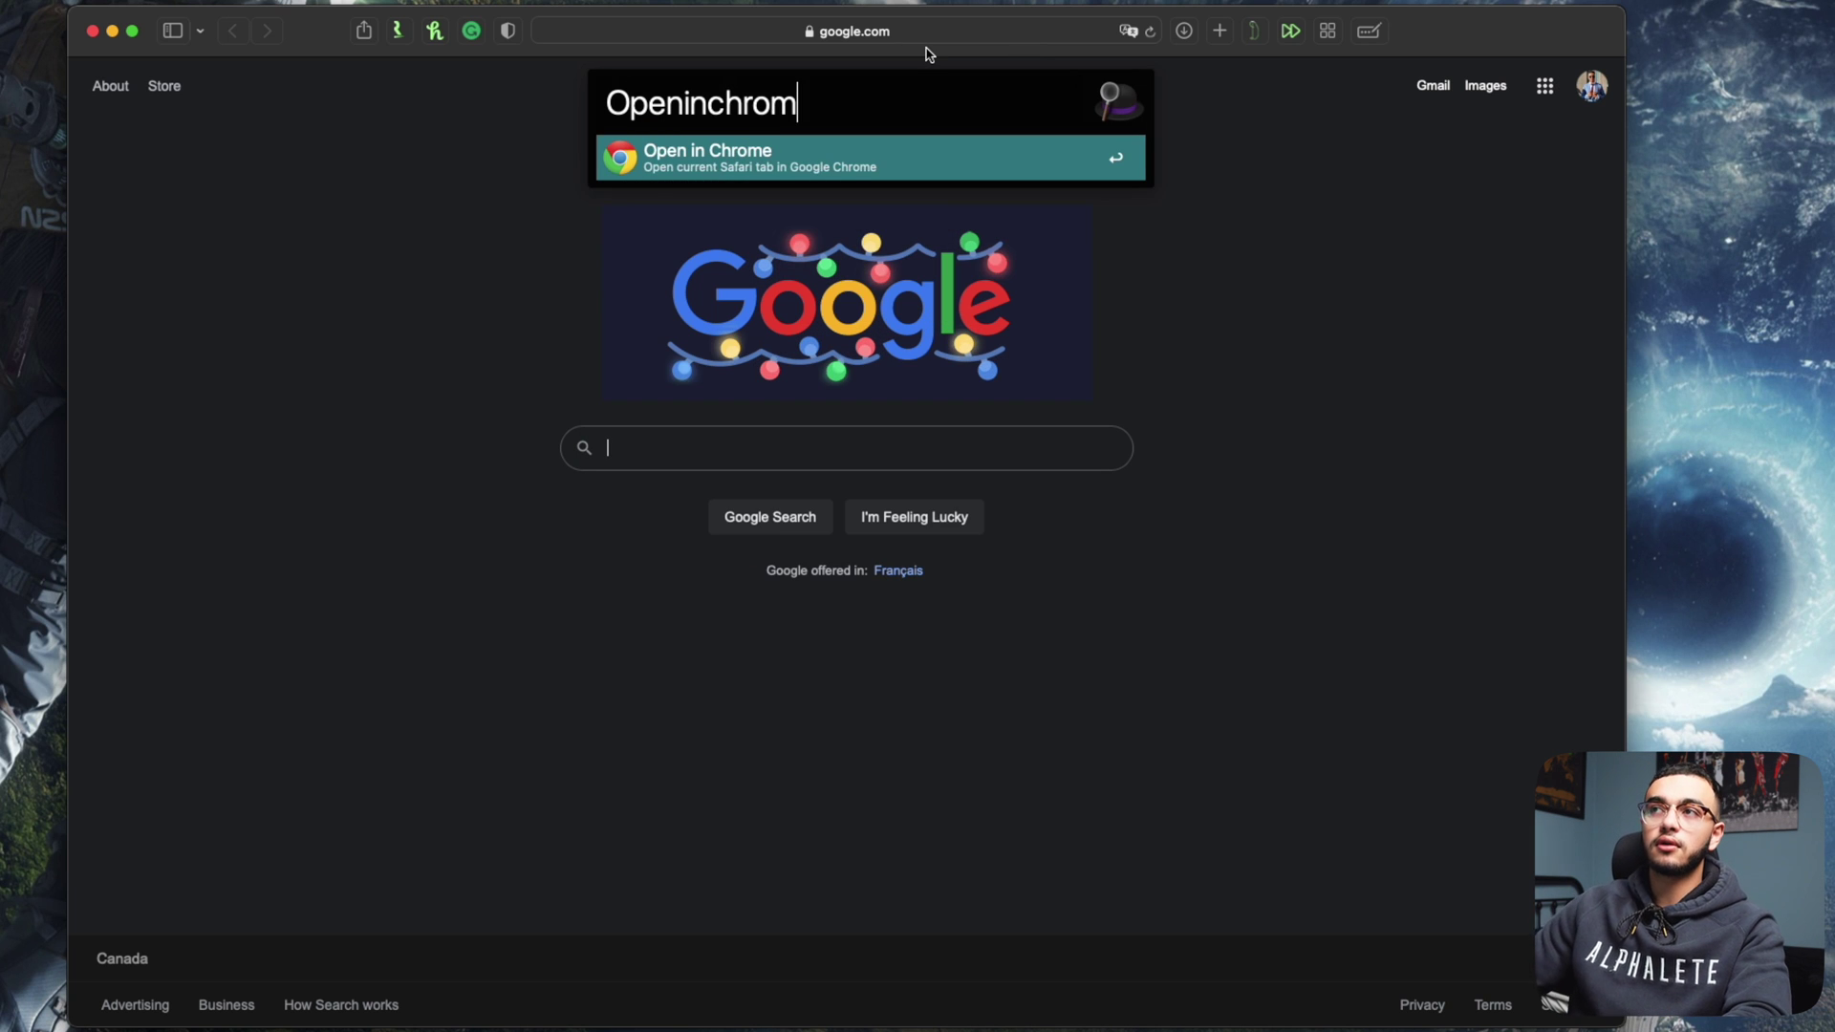
key(Return)
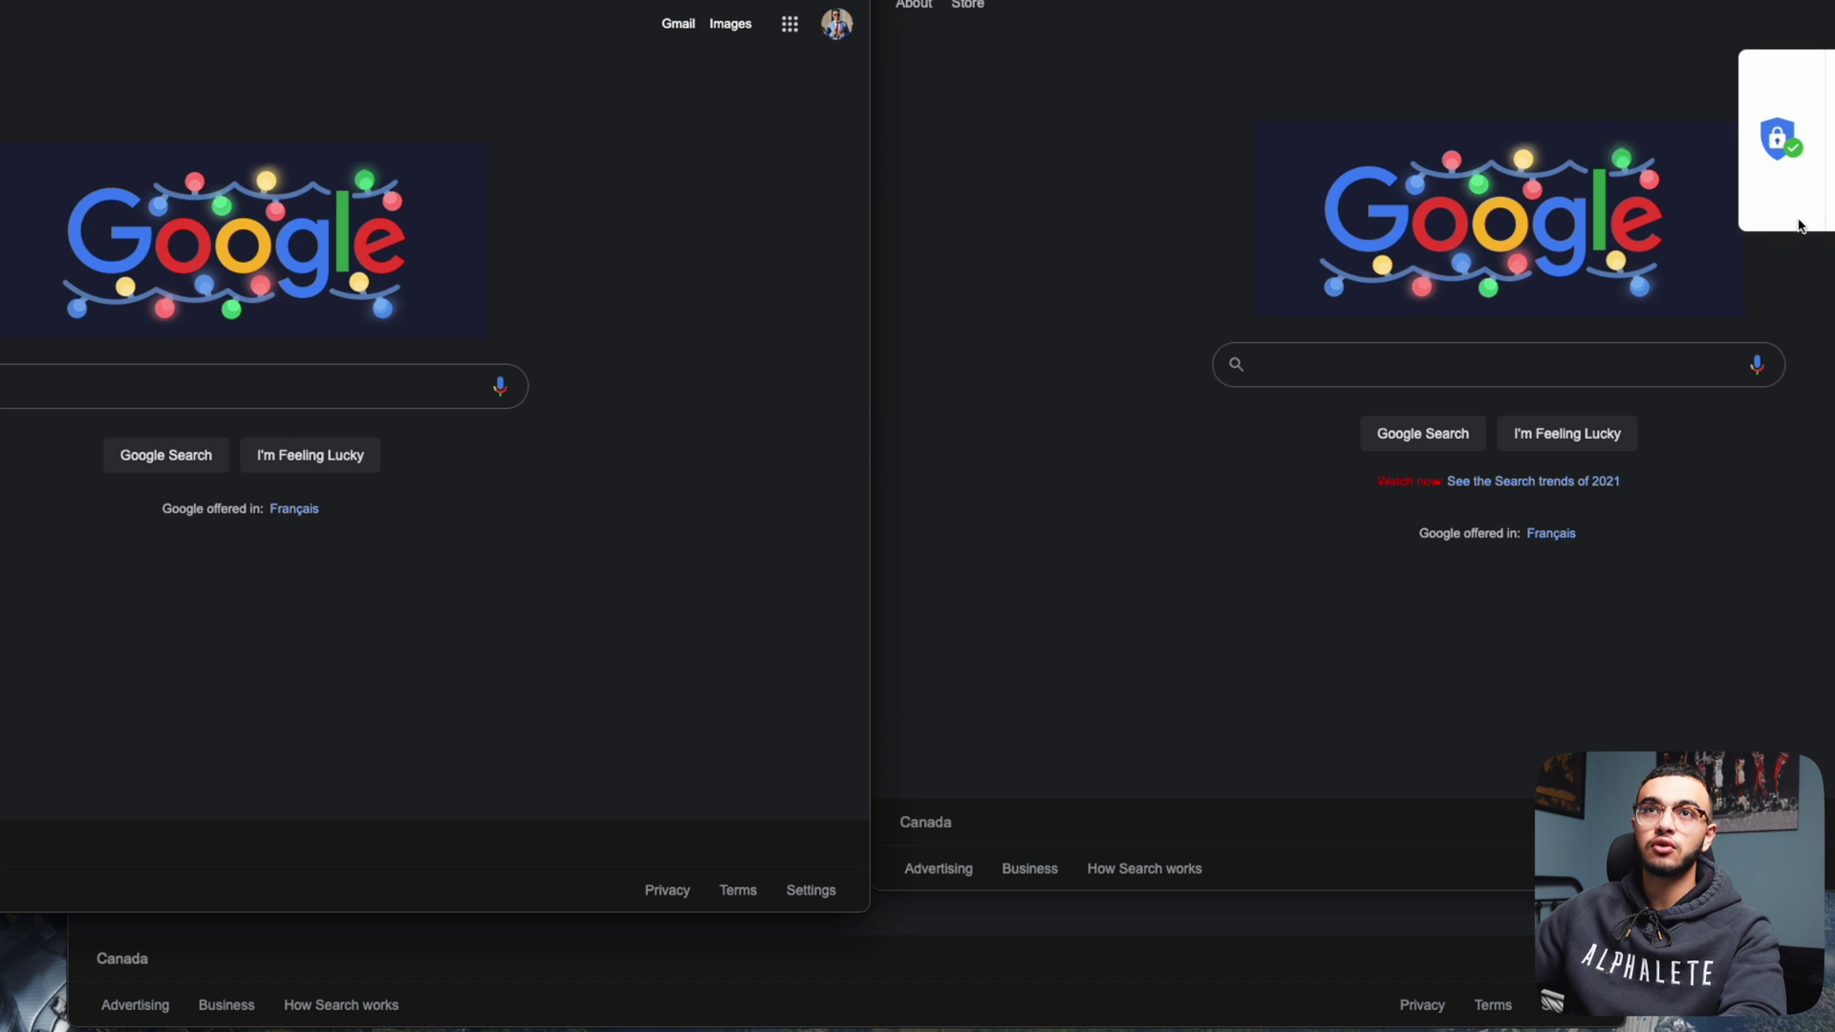
key(super+w)
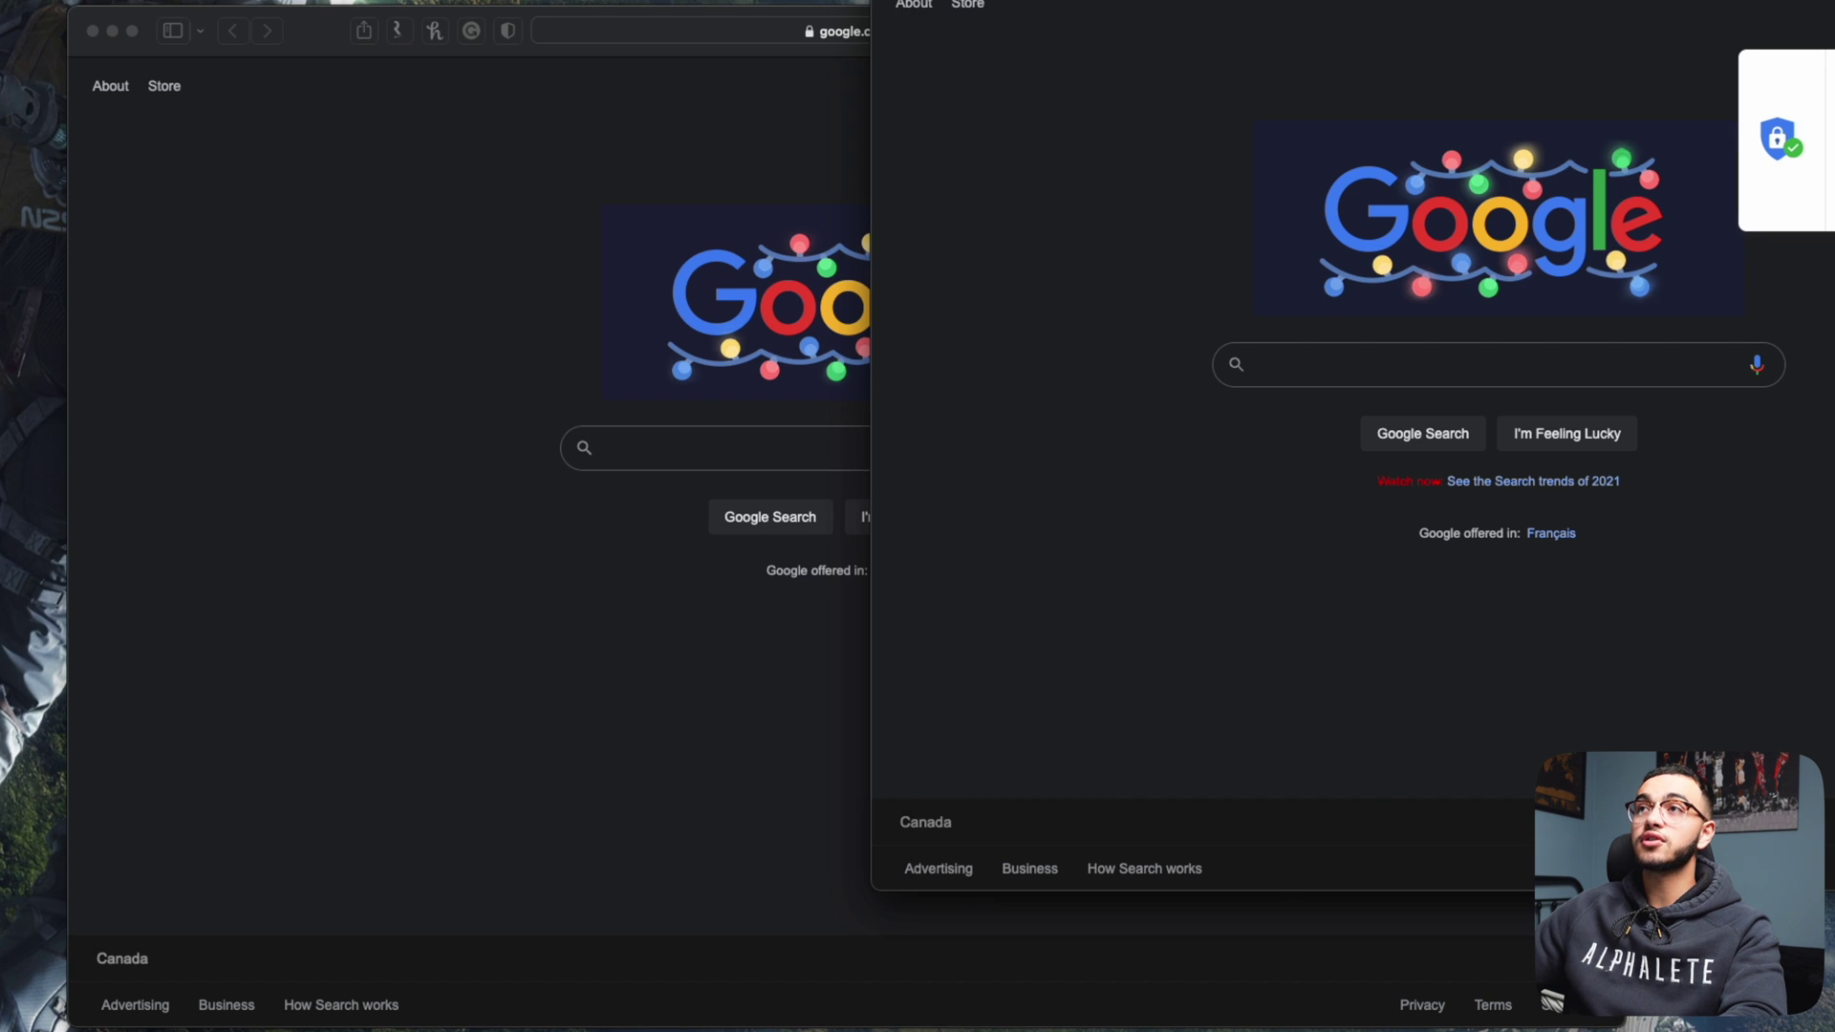
key(super+w)
Step: Close the browser, then search 'movie avengers' in Alfred and view Avengers: Infinity War details
click(92, 32)
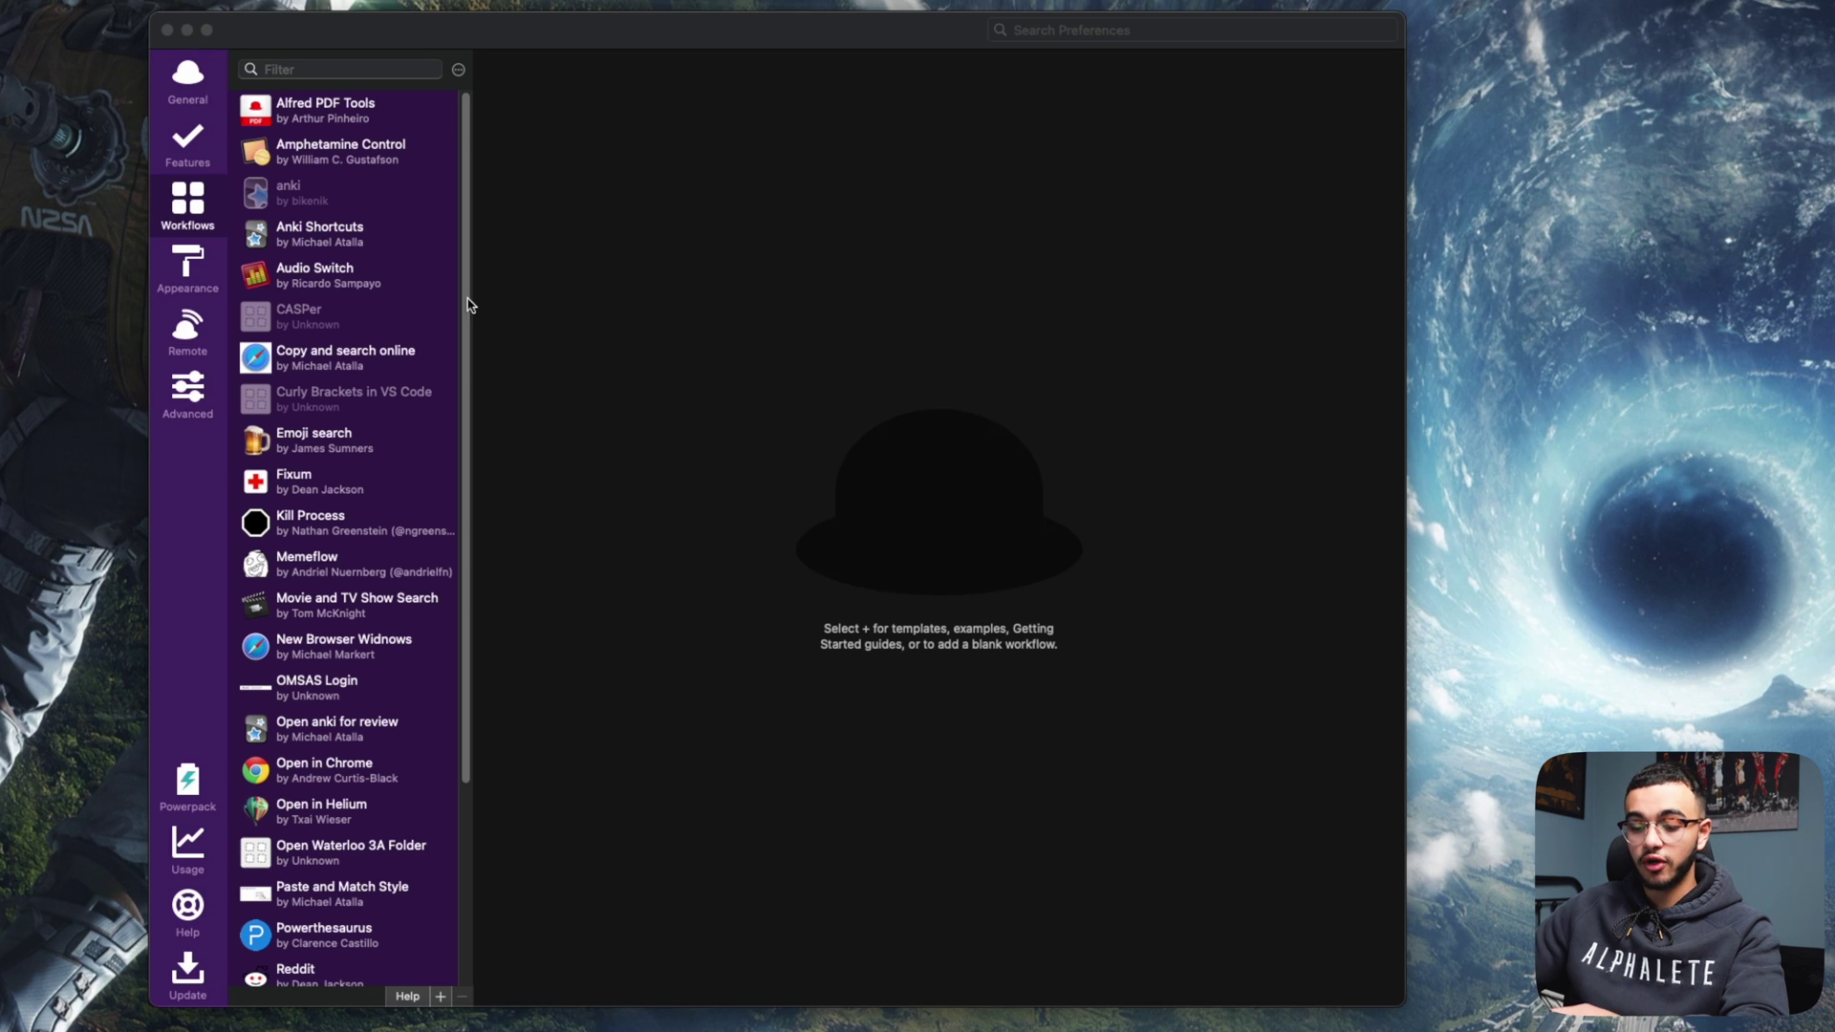
key(alt+space)
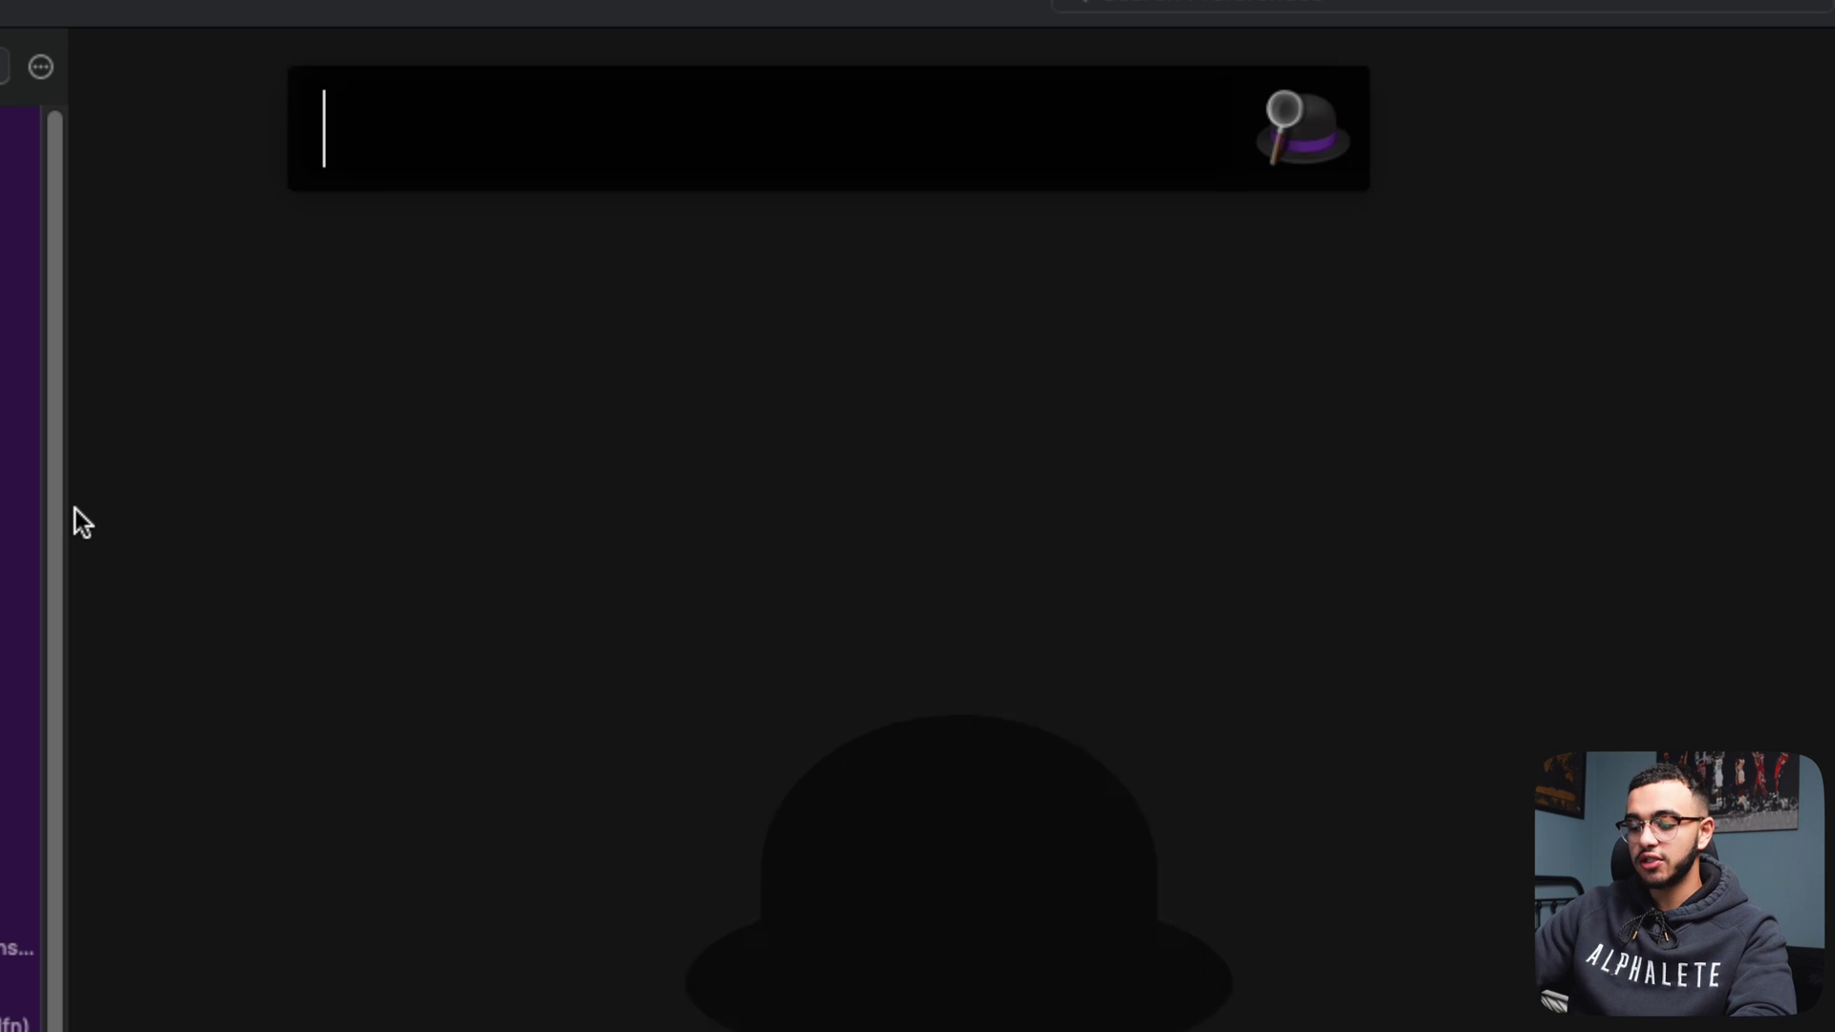
text(movie )
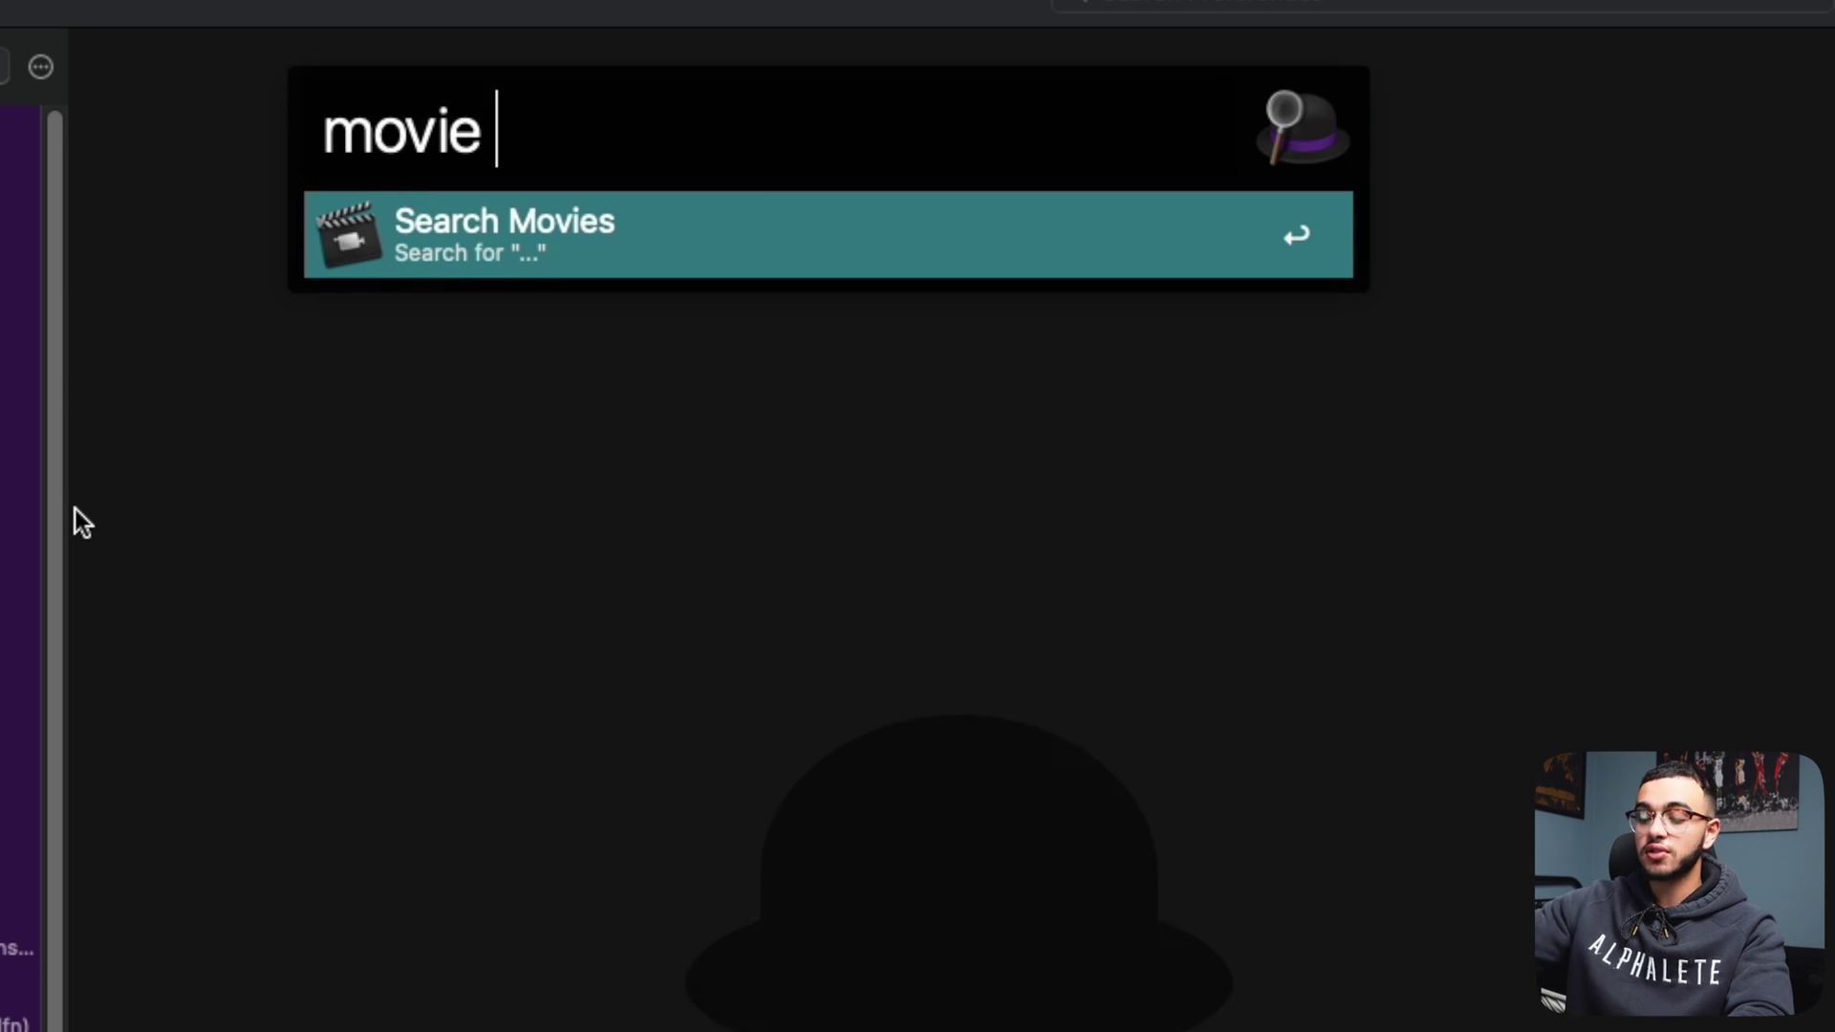
text(avengers)
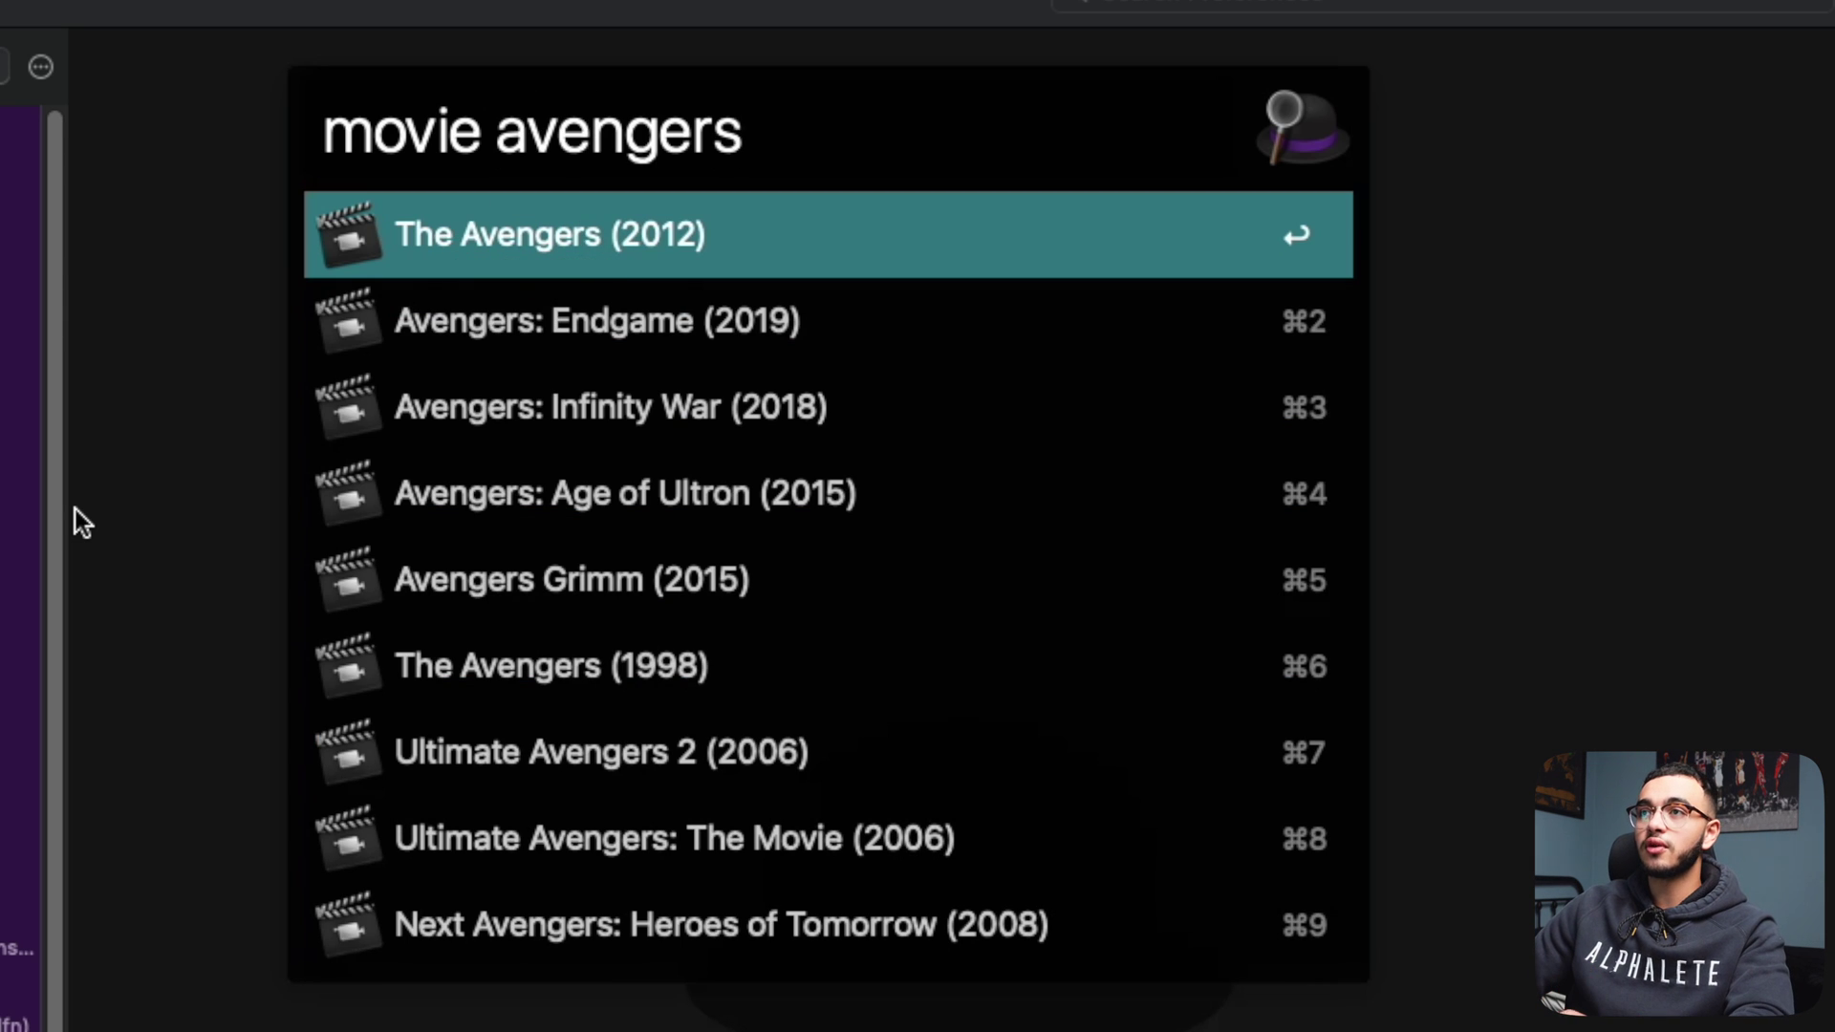
key(Down)
key(Down)
key(Tab)
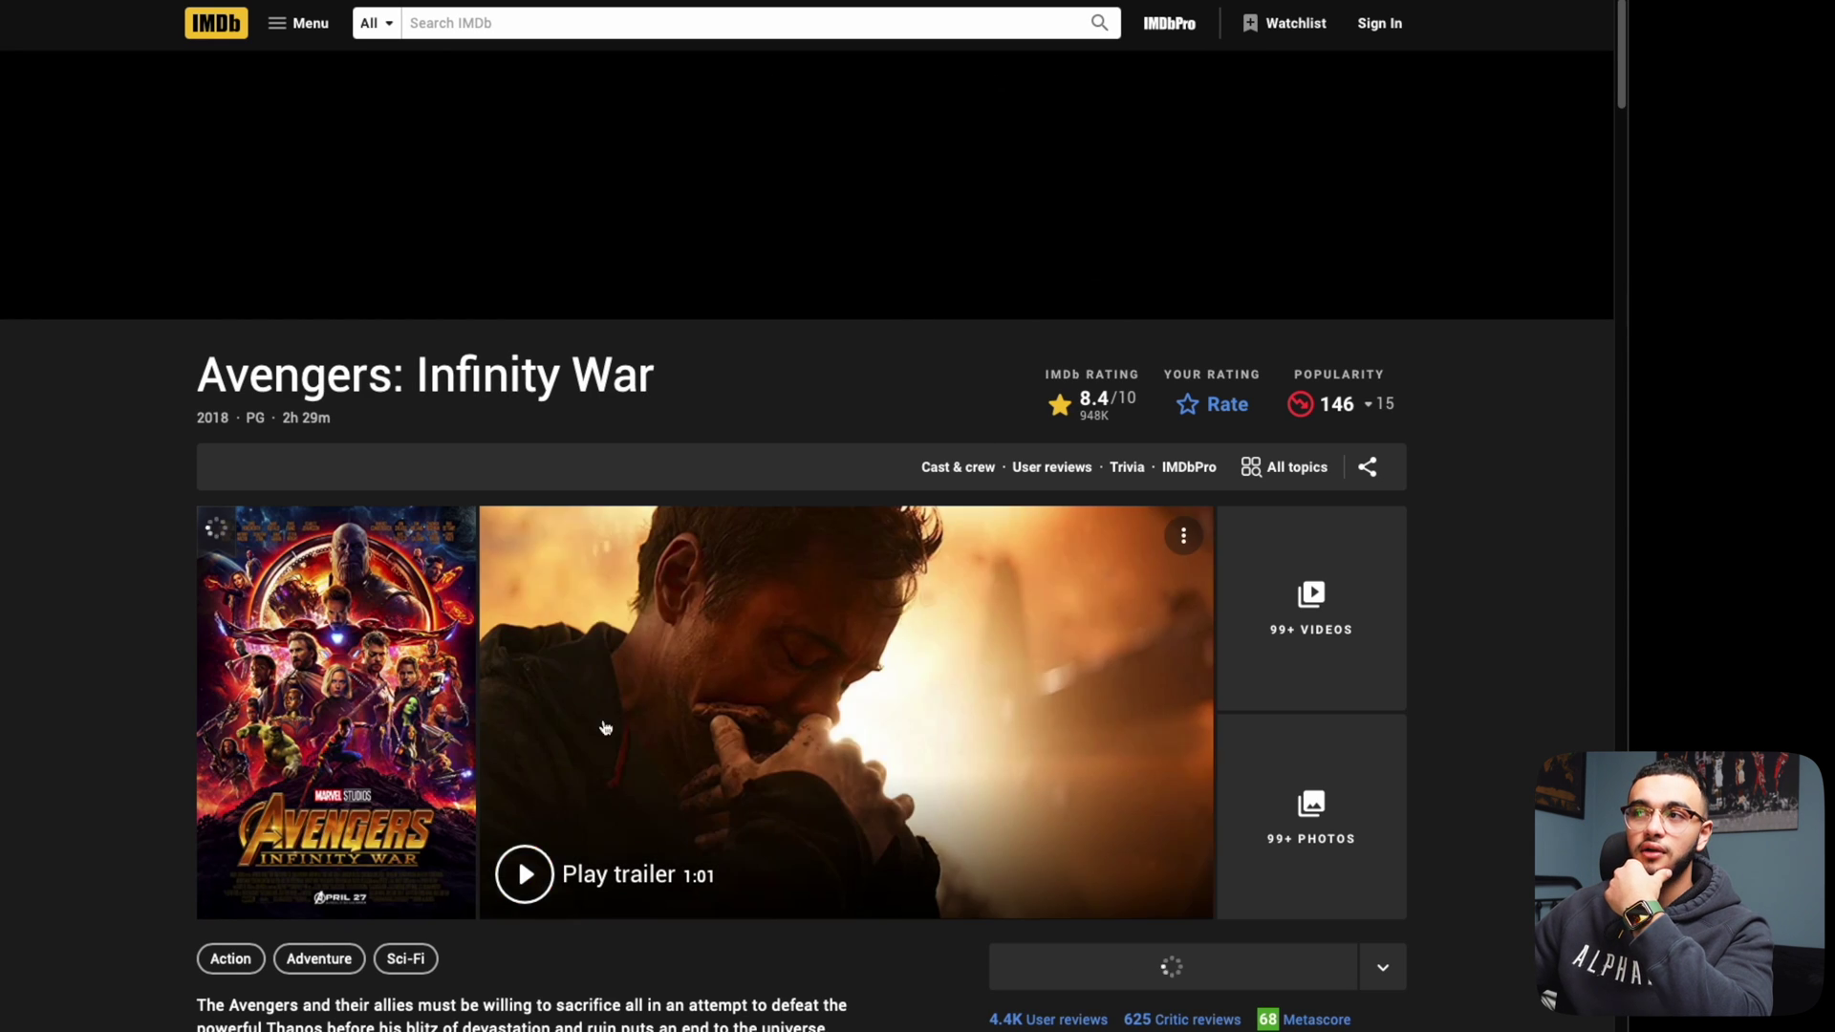
scroll(550, 517, down, 4)
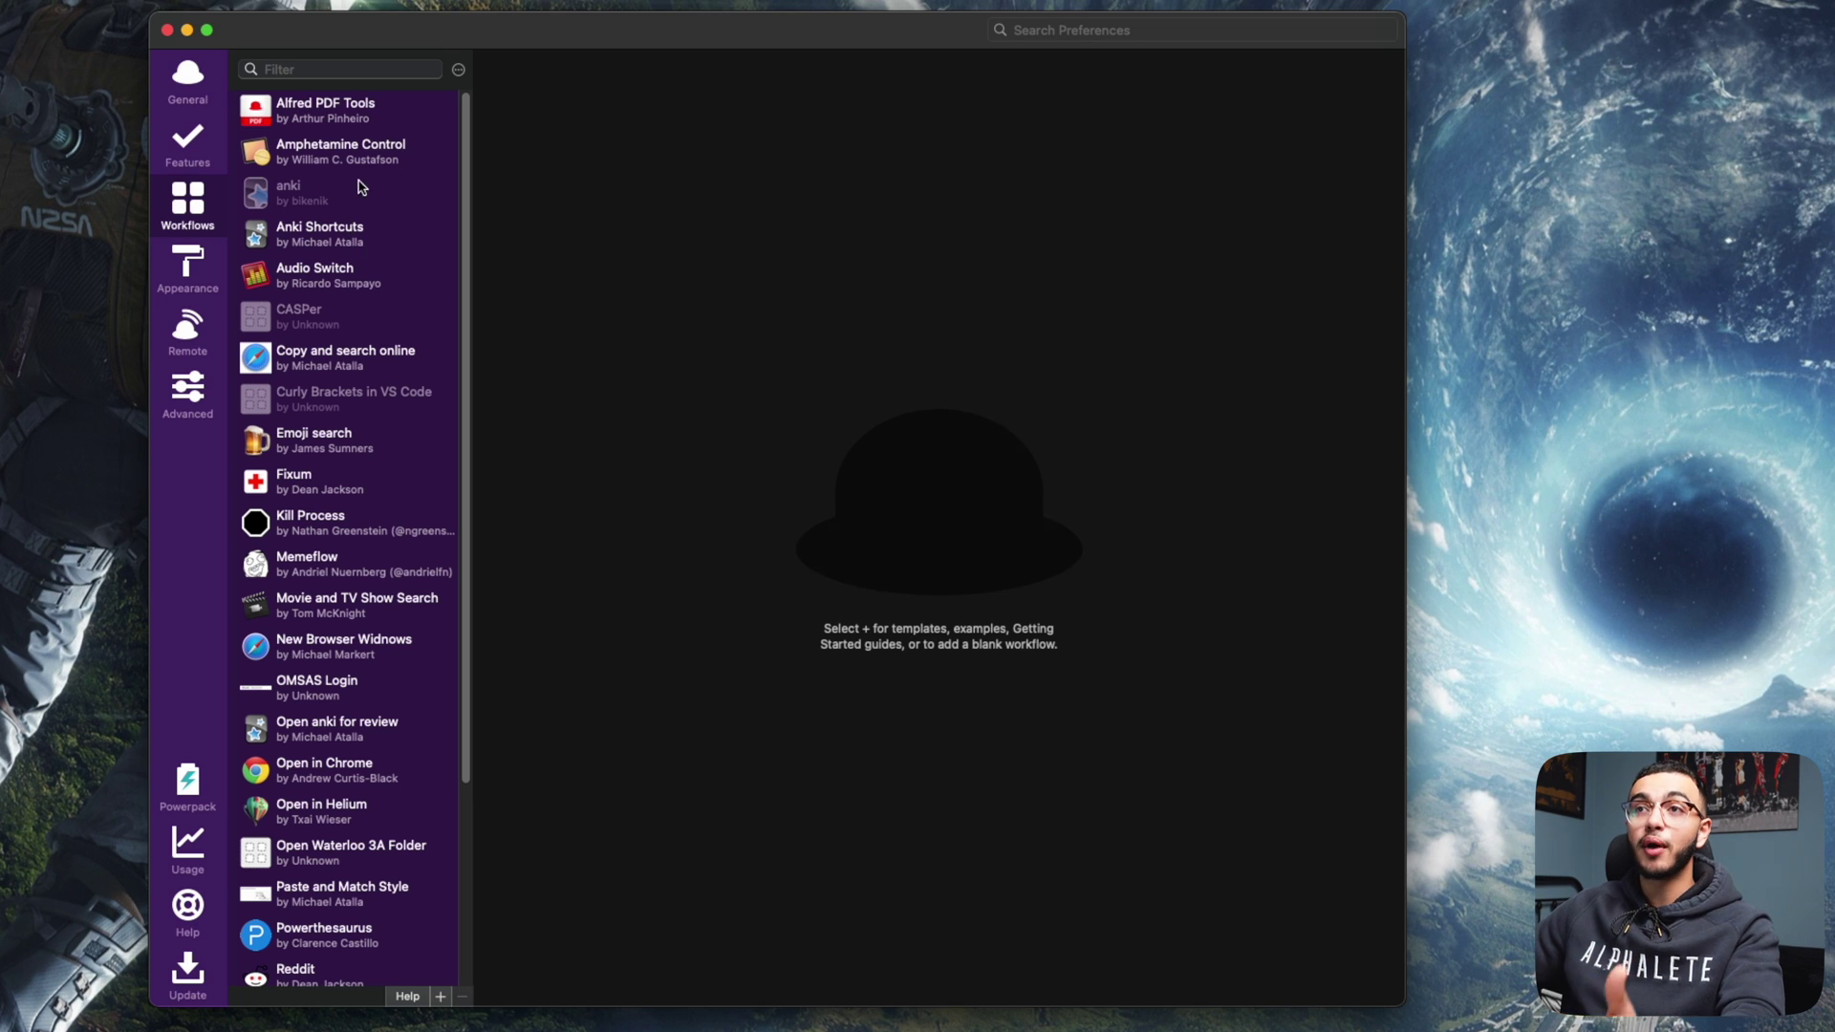
Step: Open the Audio Switch workflow and list output devices like MacBook Pro Speakers and Apple TV
click(346, 280)
key(alt+space)
text(output)
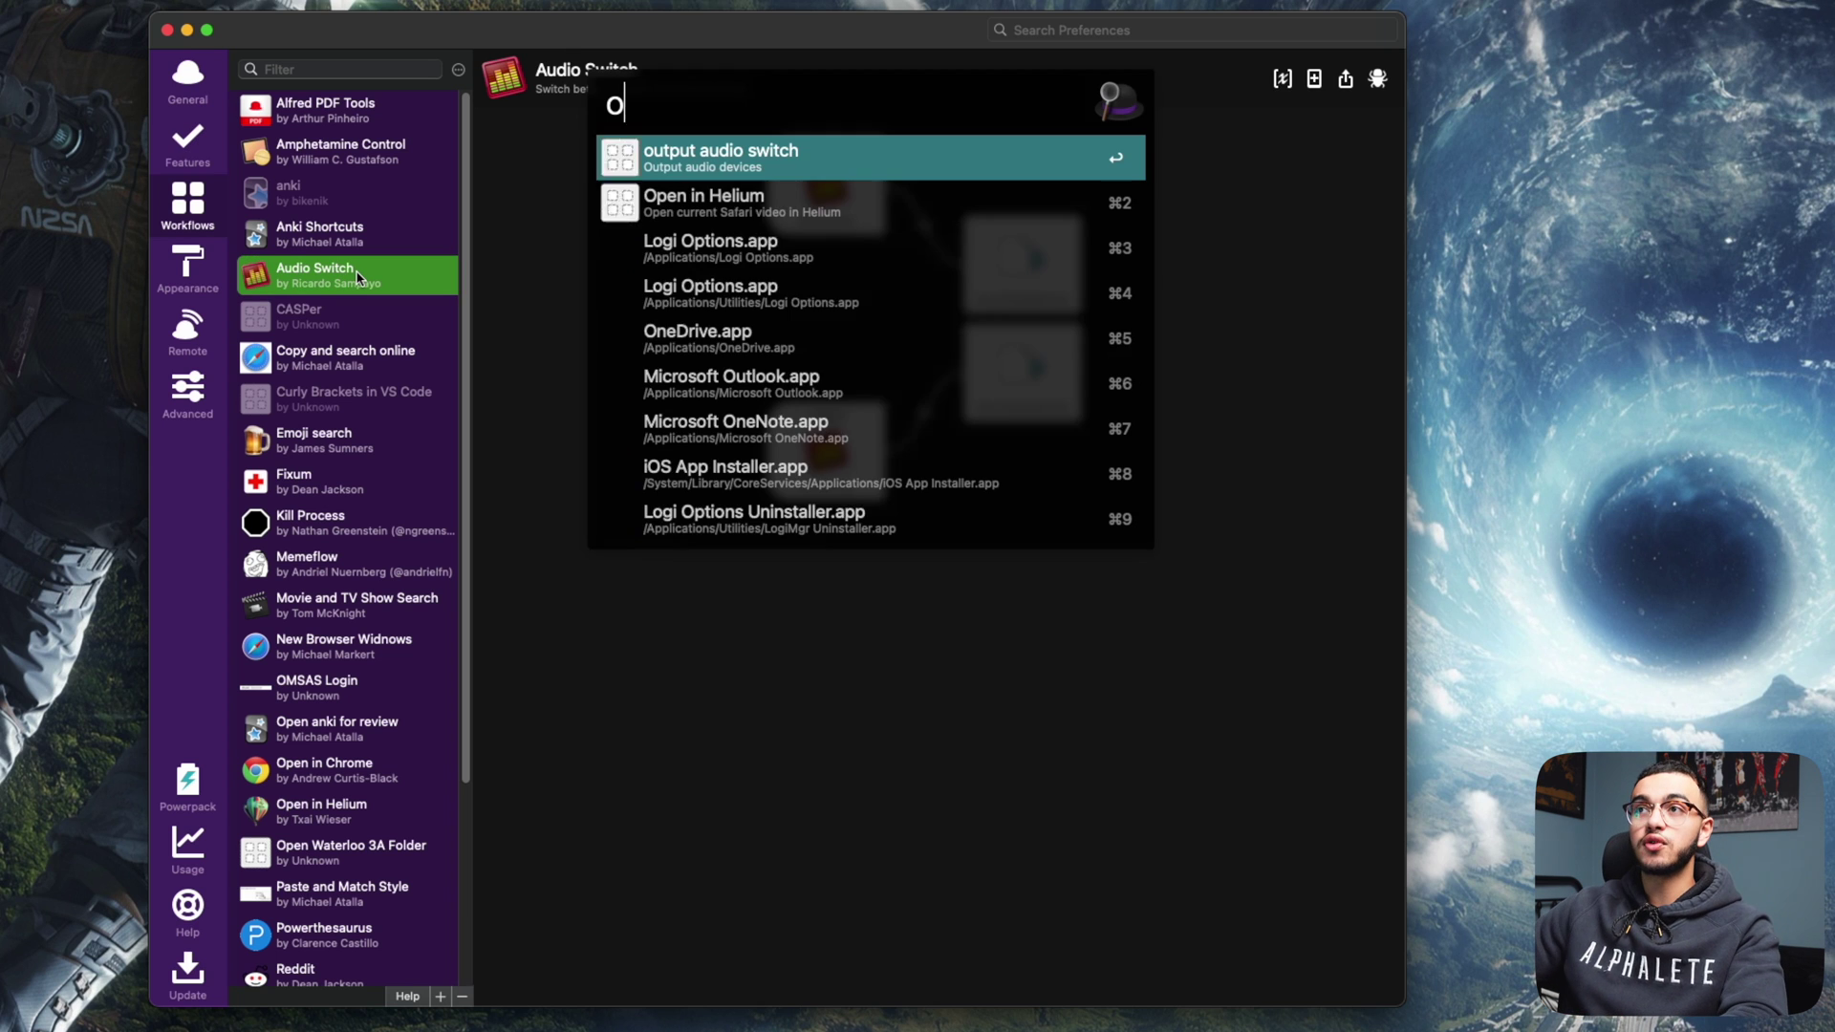
key(BackSpace)
key(BackSpace)
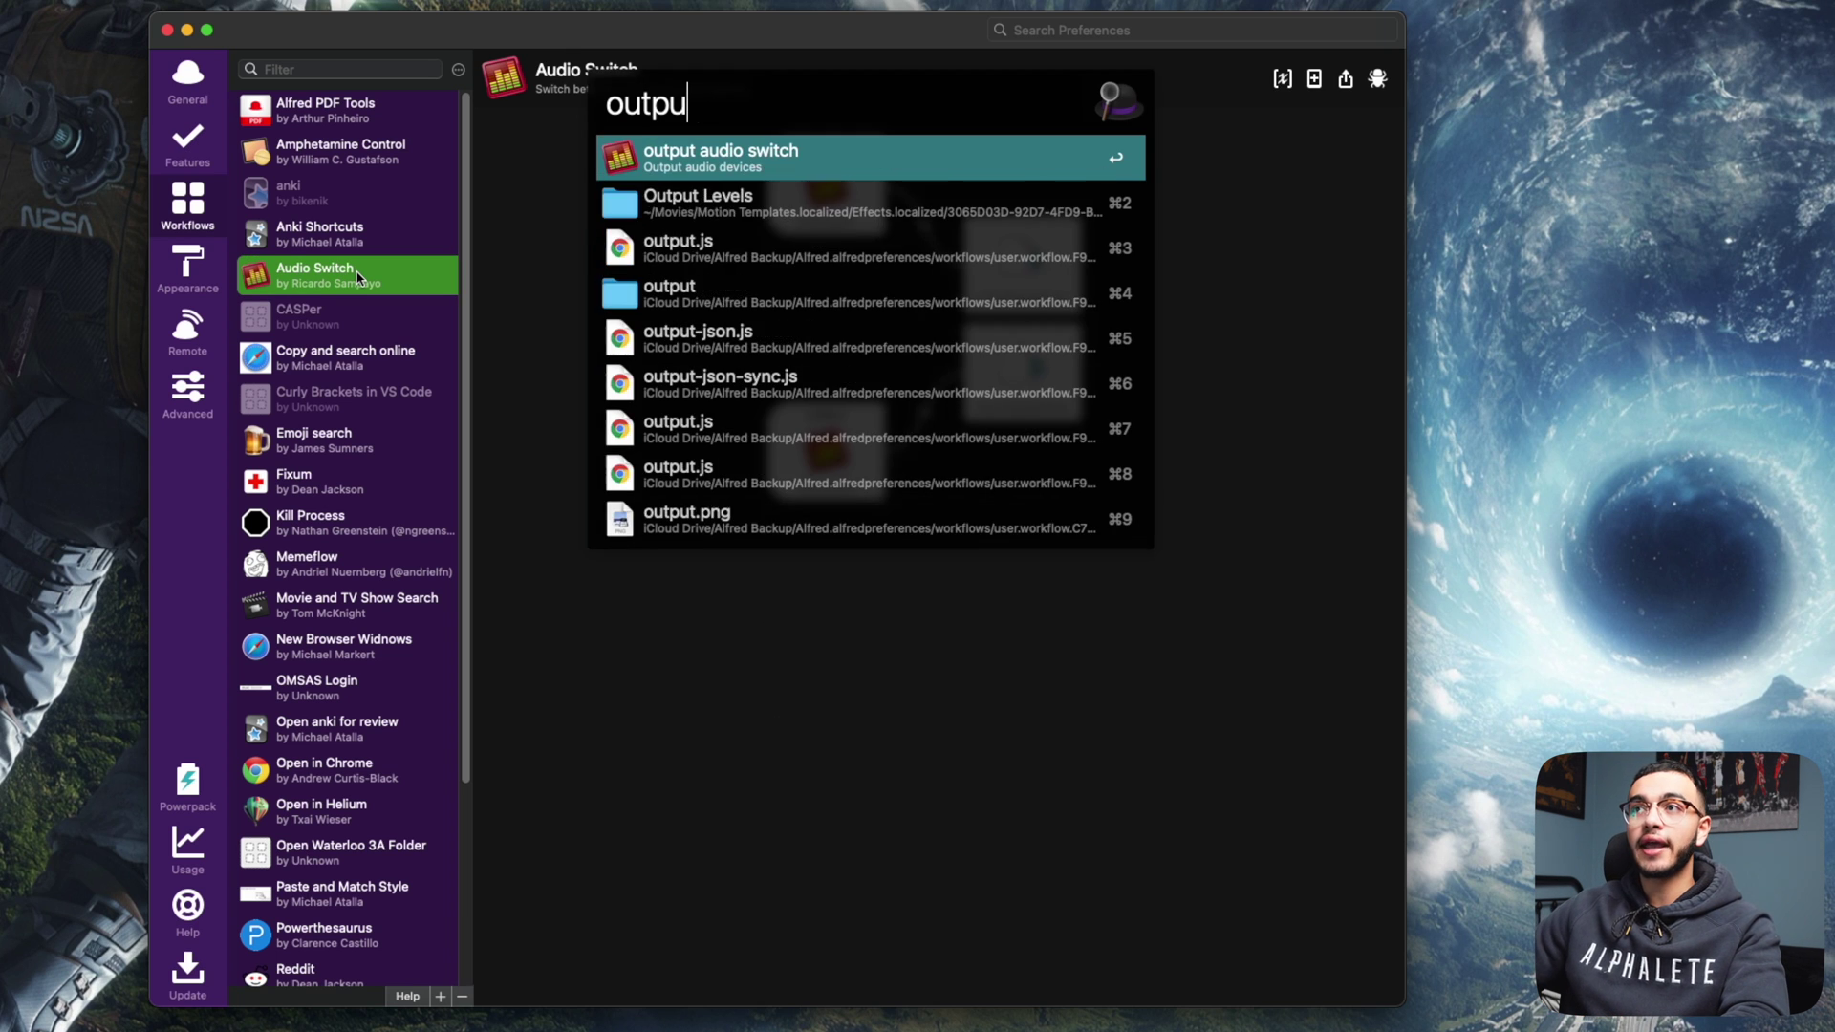
text(t)
key(Down)
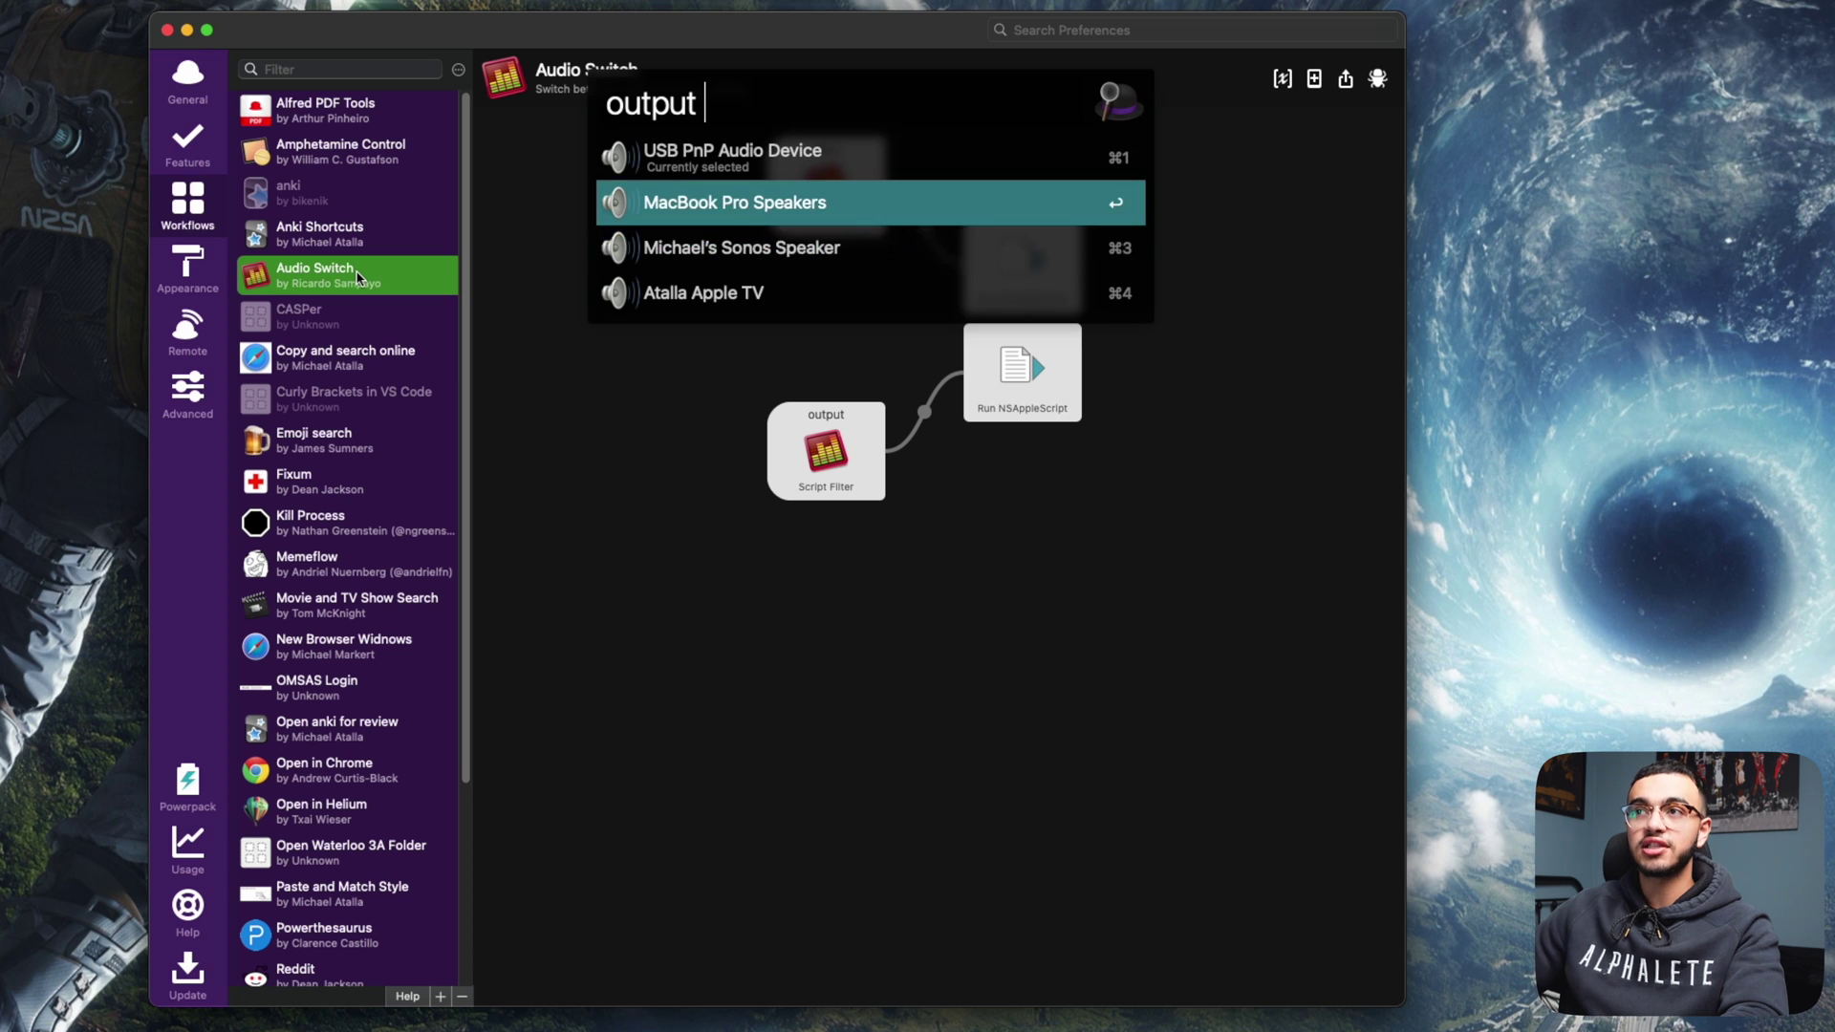
key(Down)
key(Down)
Step: Change the Alfred query to 'input' and step through the audio input devices
key(BackSpace)
key(BackSpace)
key(BackSpace)
key(BackSpace)
key(BackSpace)
key(BackSpace)
key(BackSpace)
text(inpt)
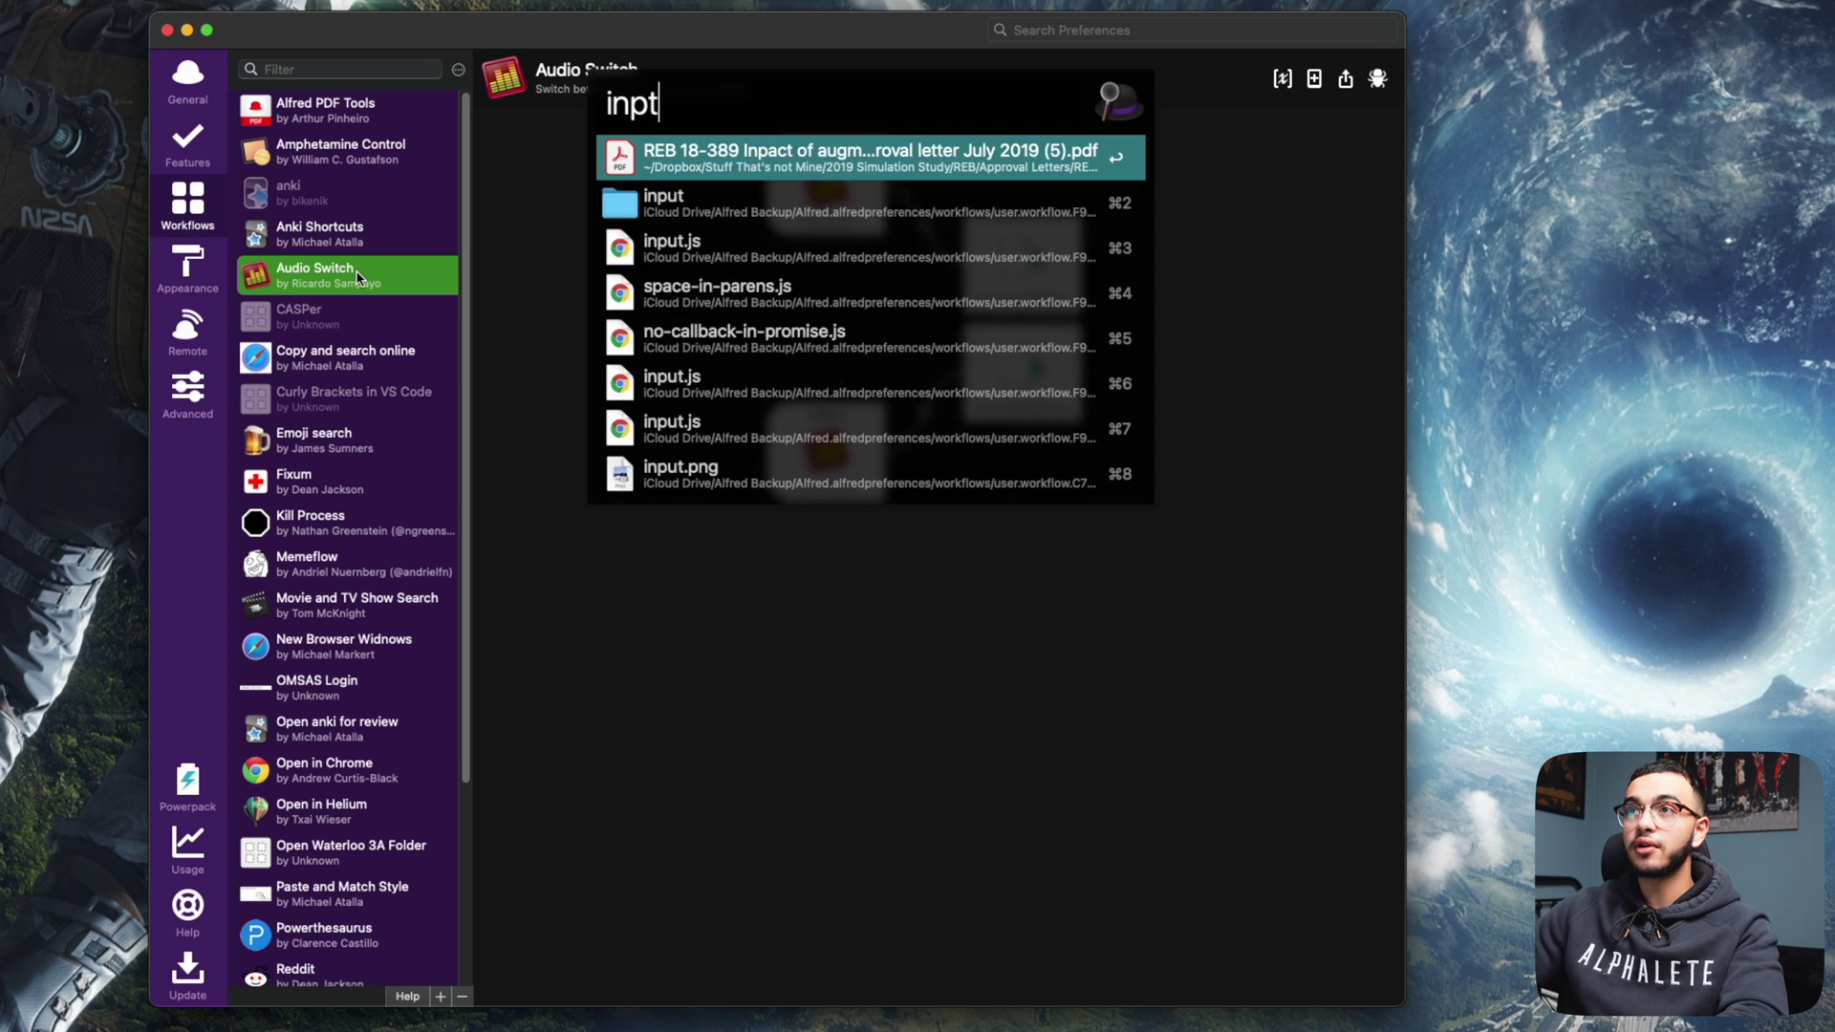
key(BackSpace)
text(ut)
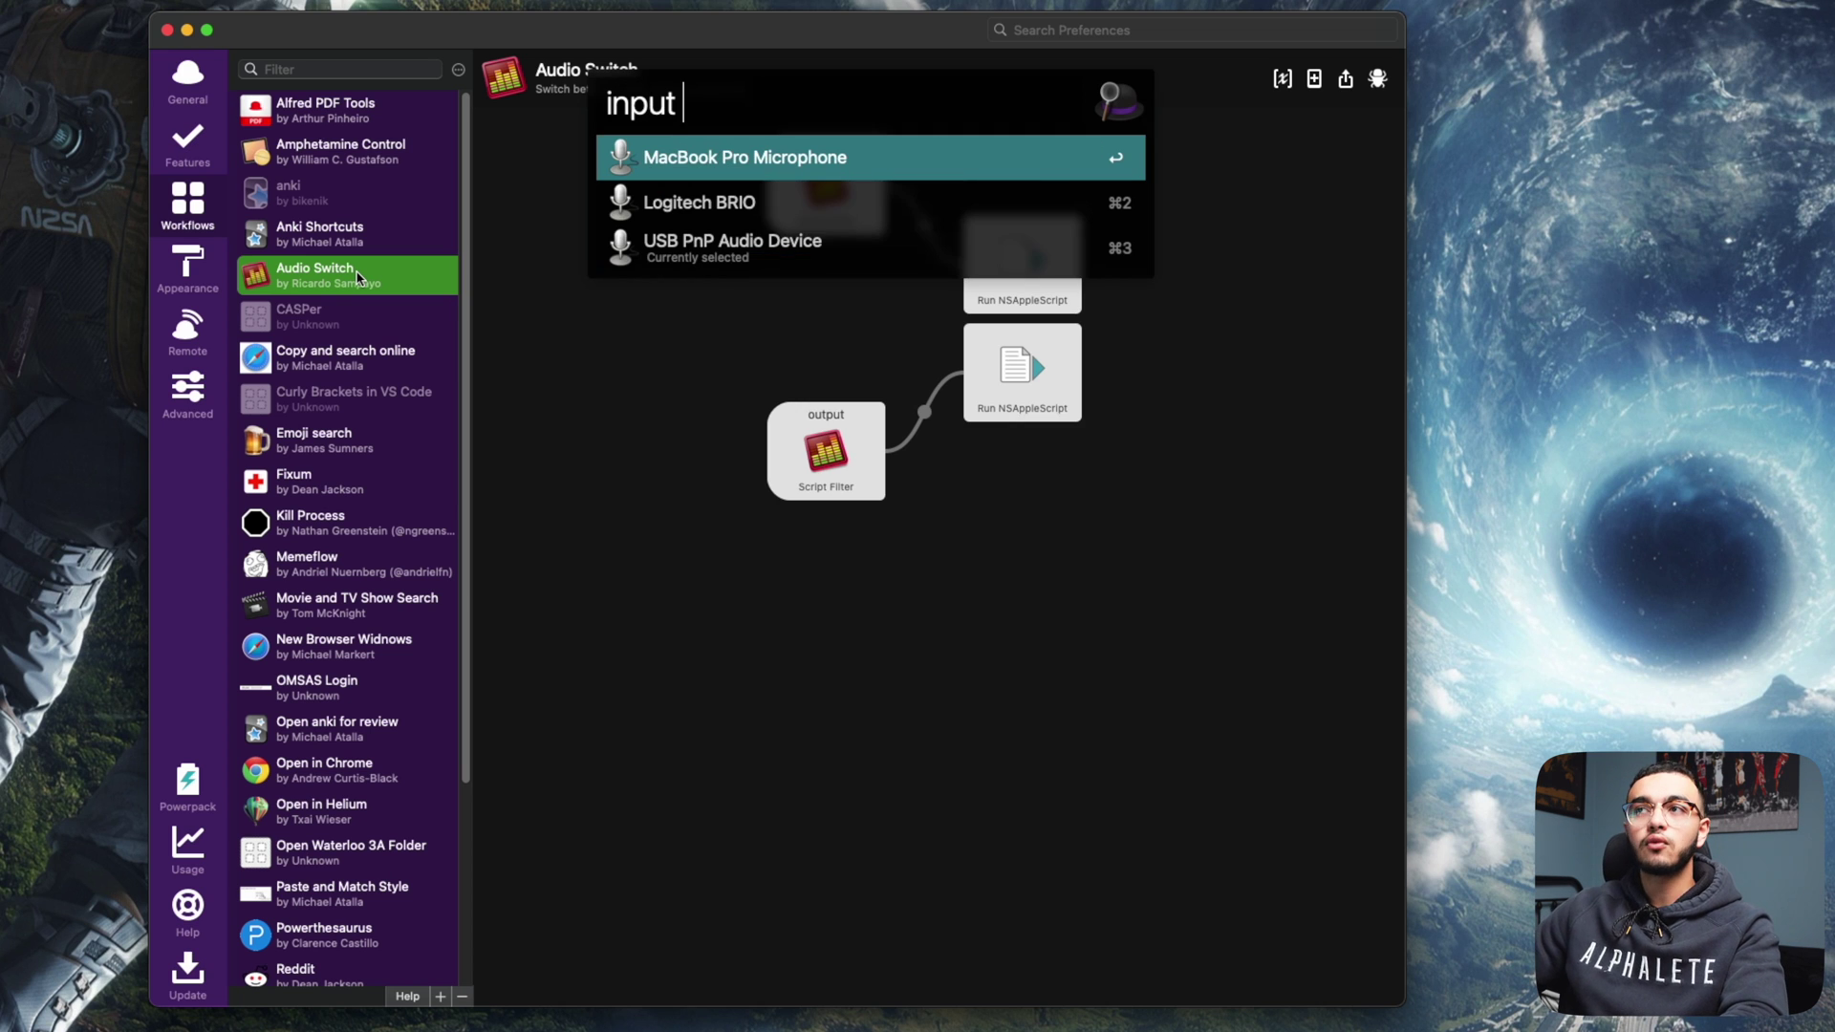
key(Down)
key(Down)
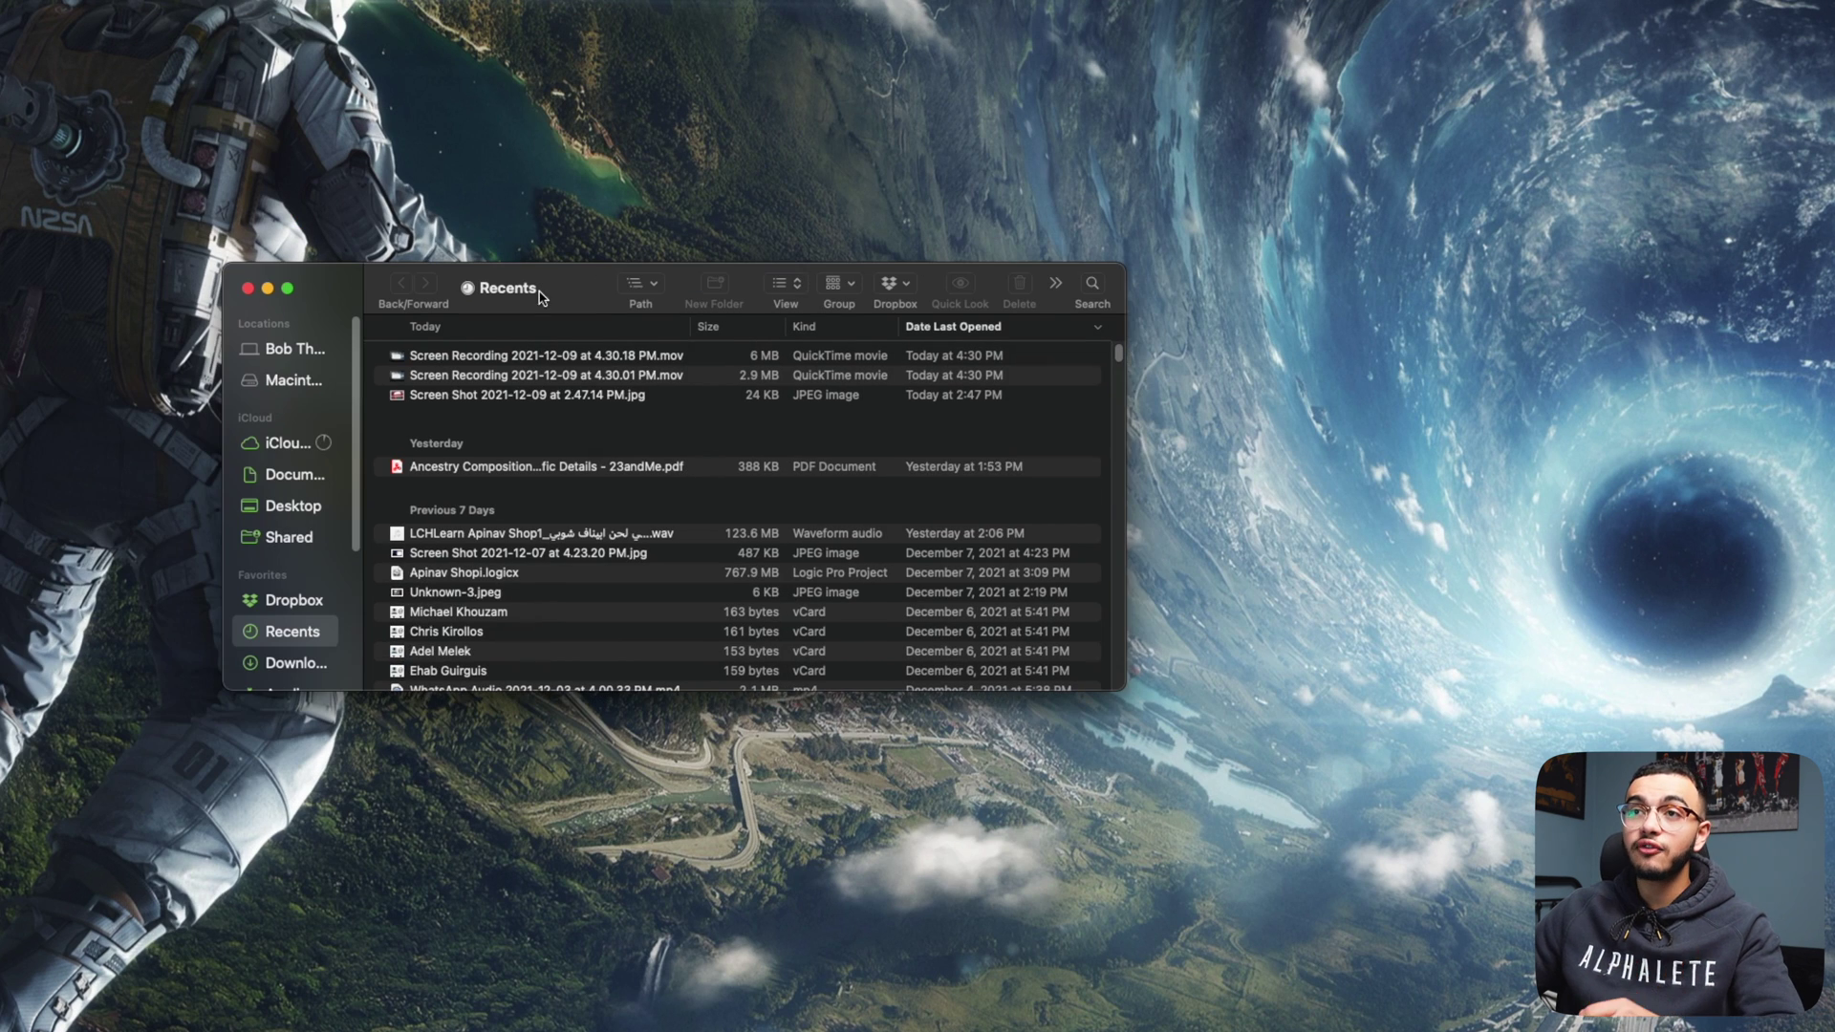
Step: Show iCloud Drive in Finder, enlarge the window and scroll to the top
click(288, 444)
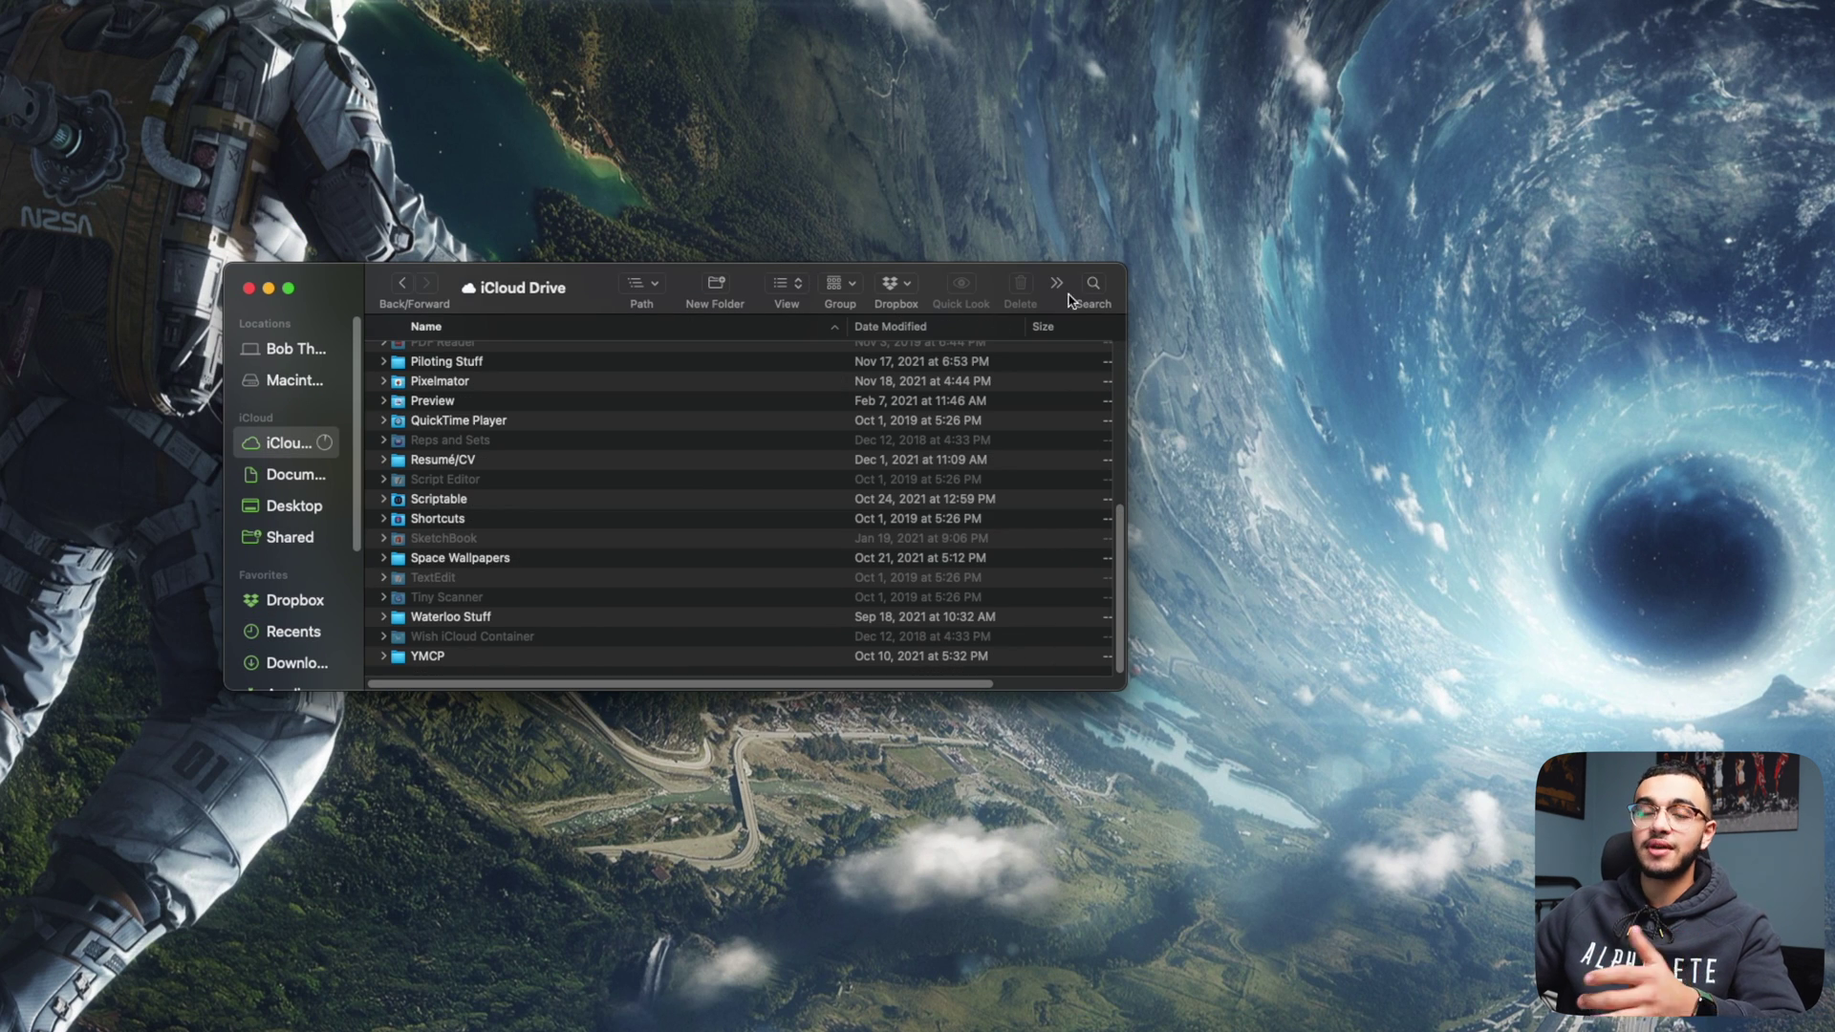
drag(1128, 272, 1206, 118)
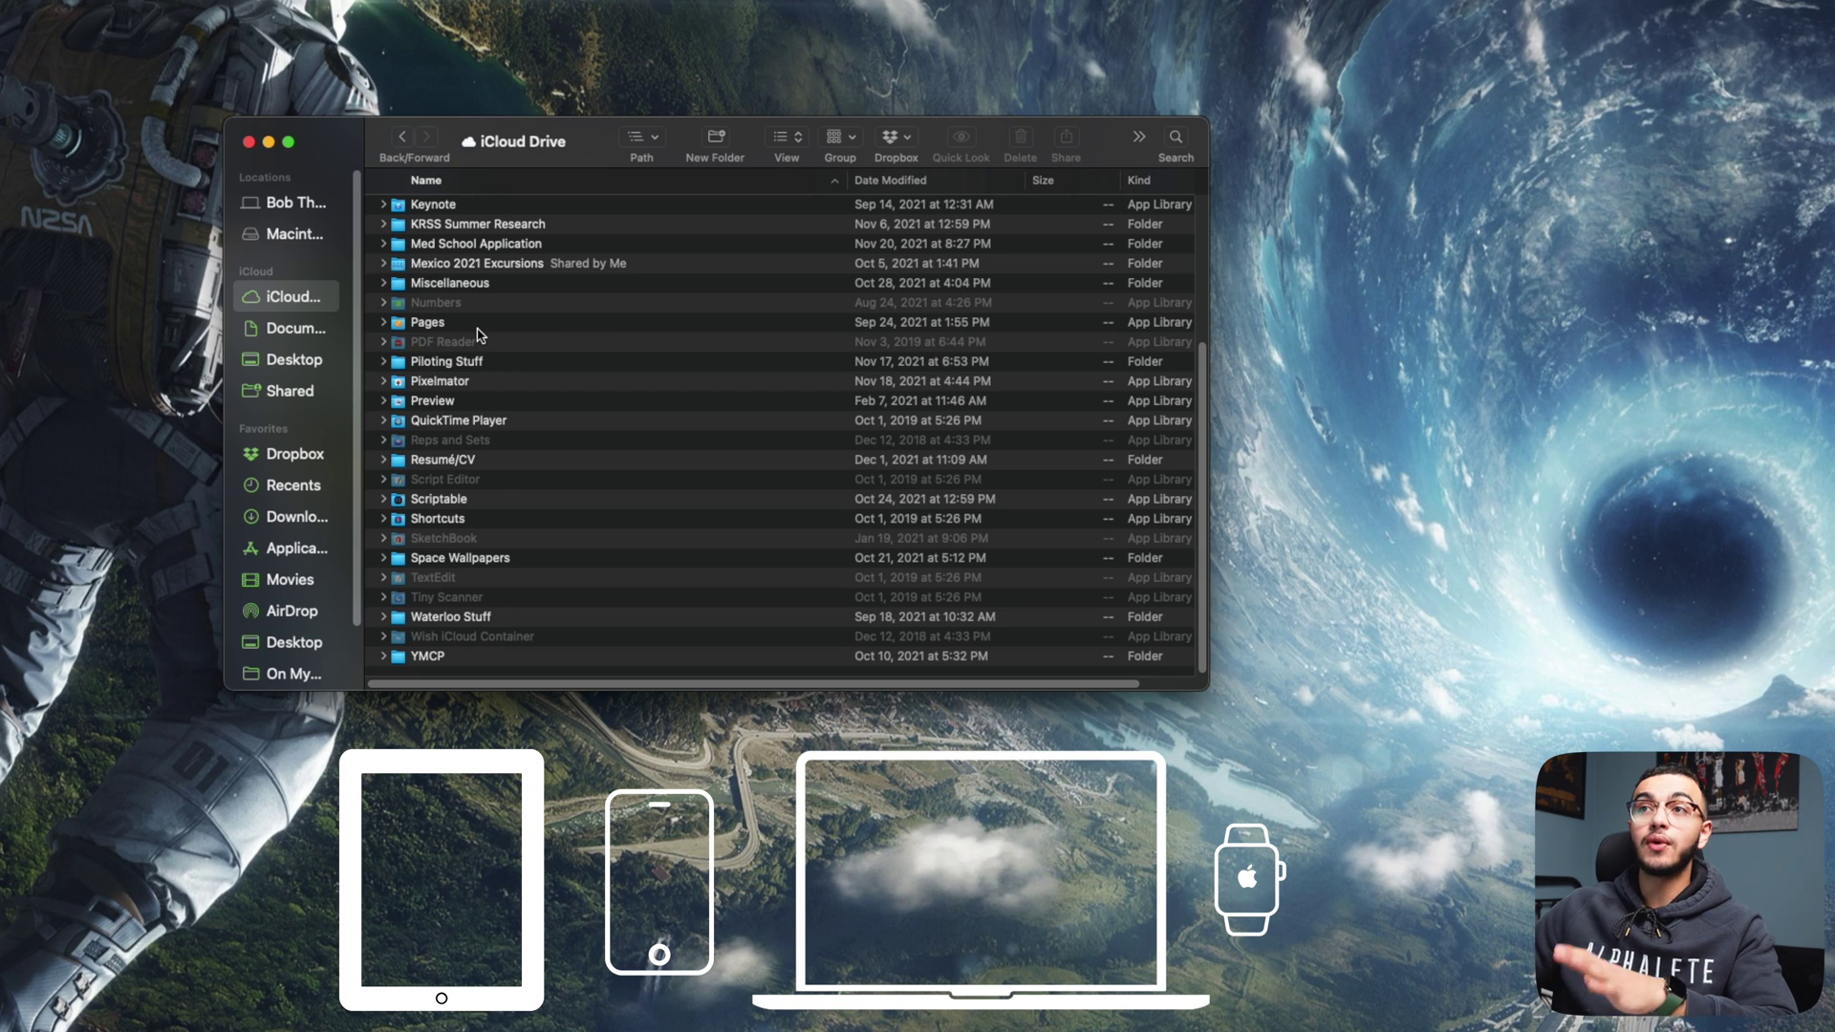
scroll(480, 335, up, 5)
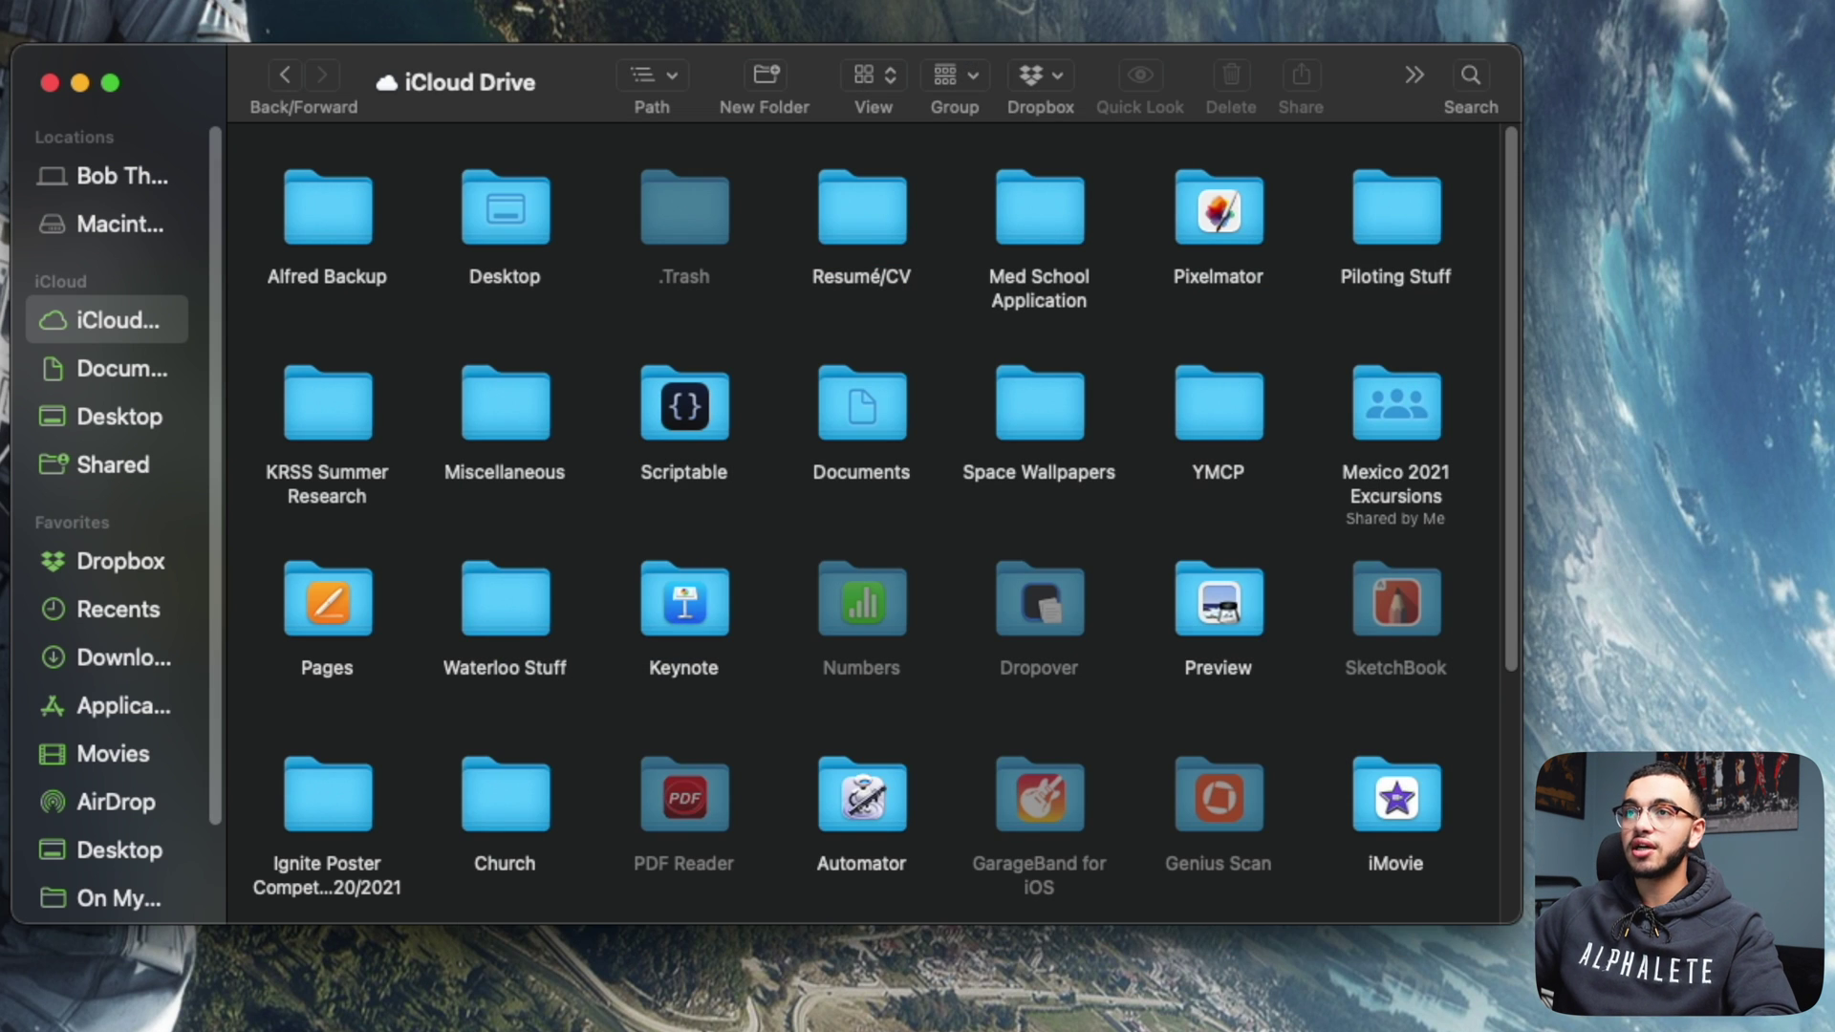
click(1682, 946)
click(356, 152)
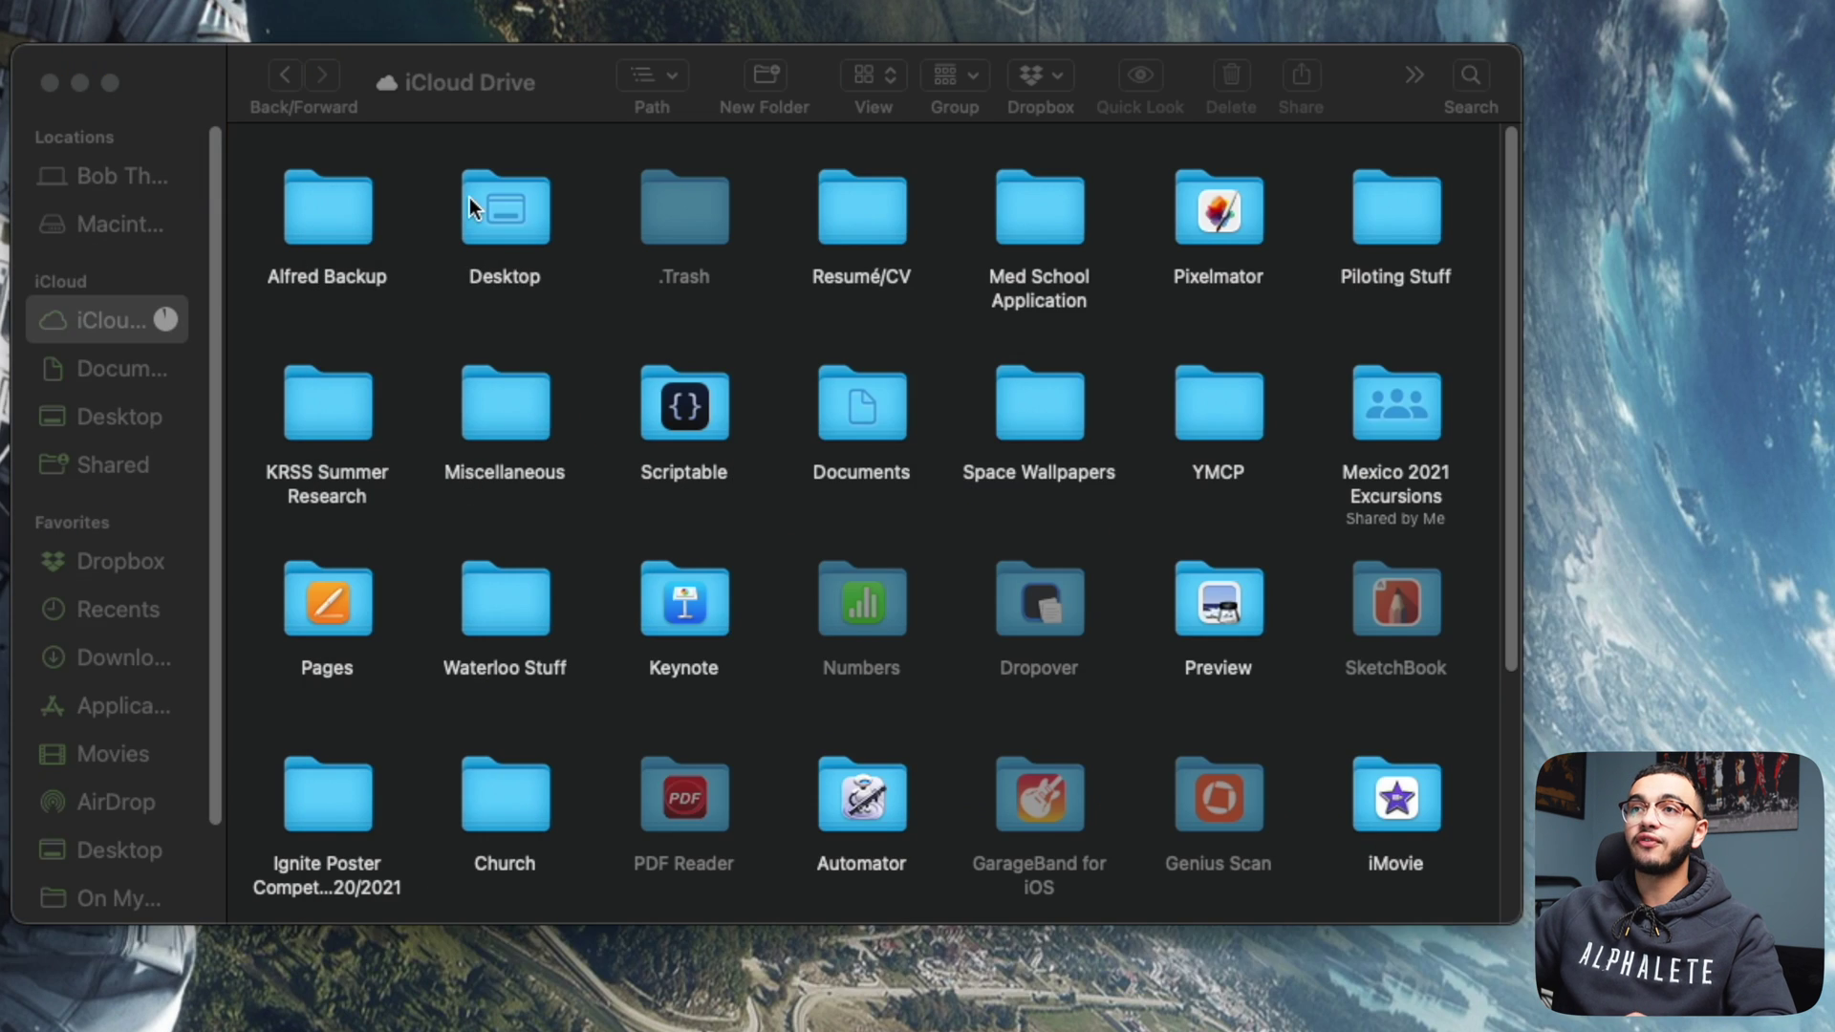
double_click(468, 197)
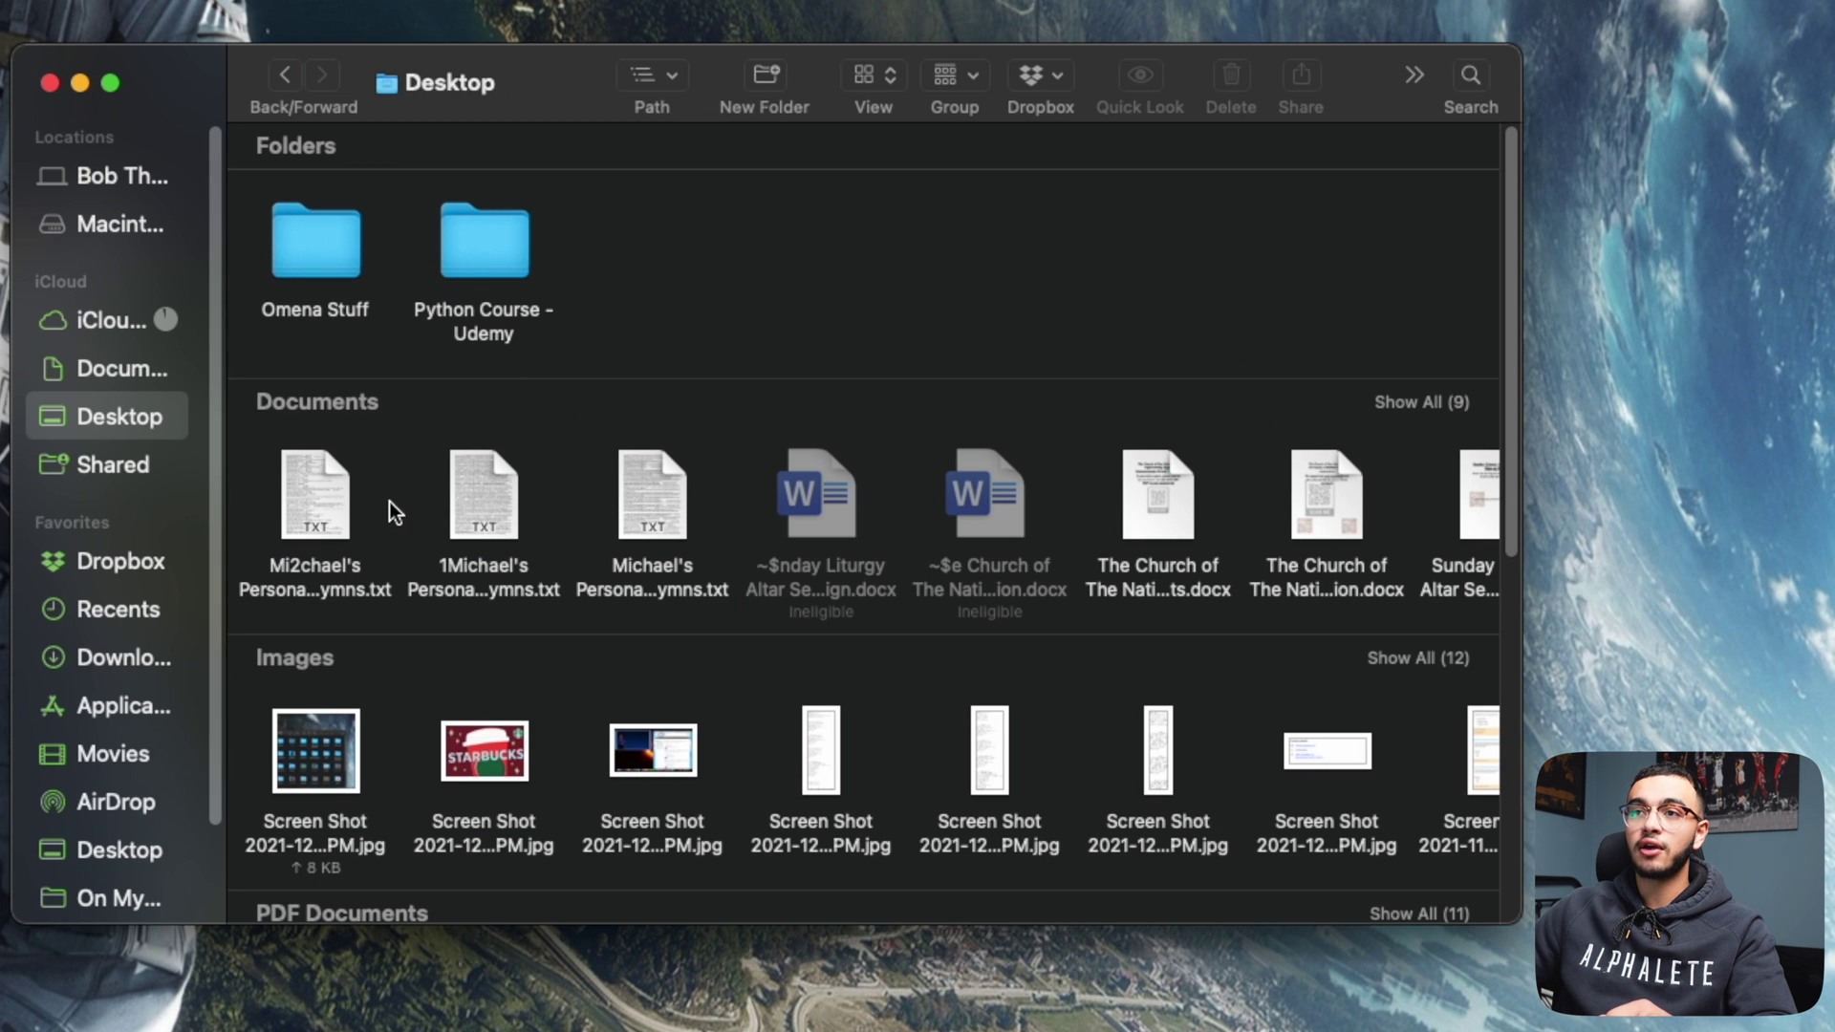
click(306, 740)
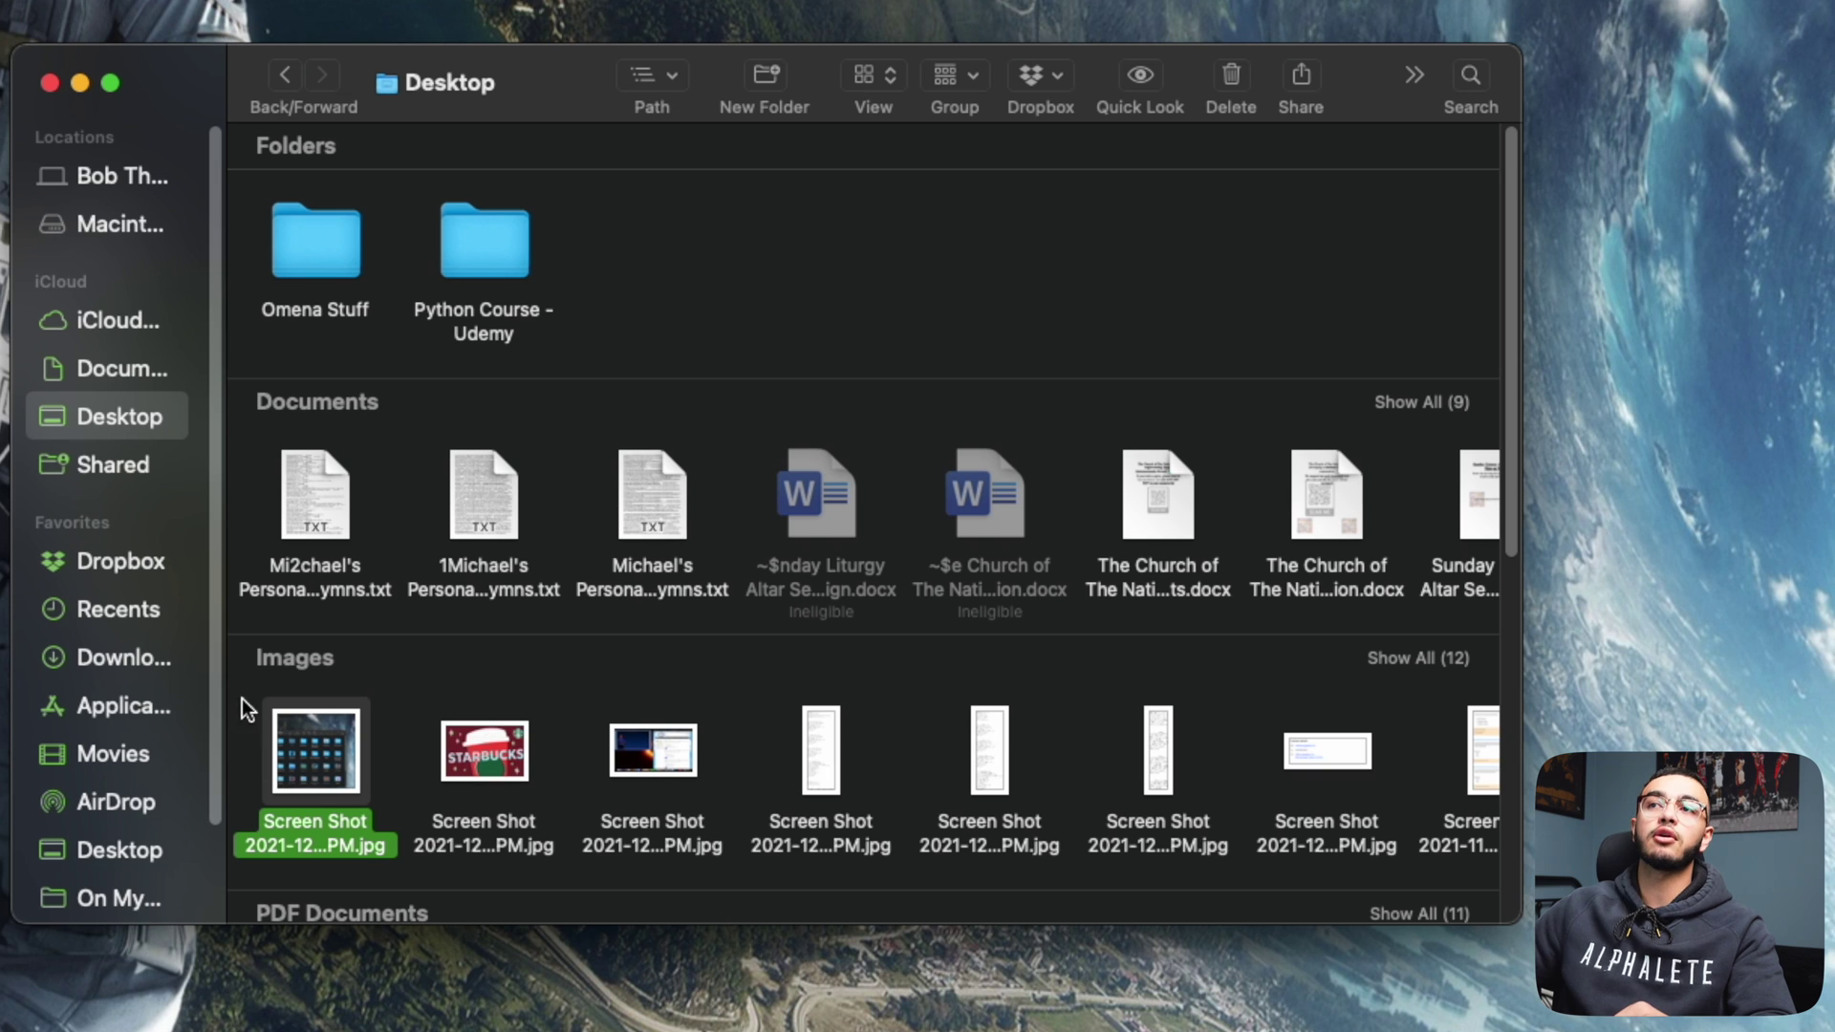
click(286, 74)
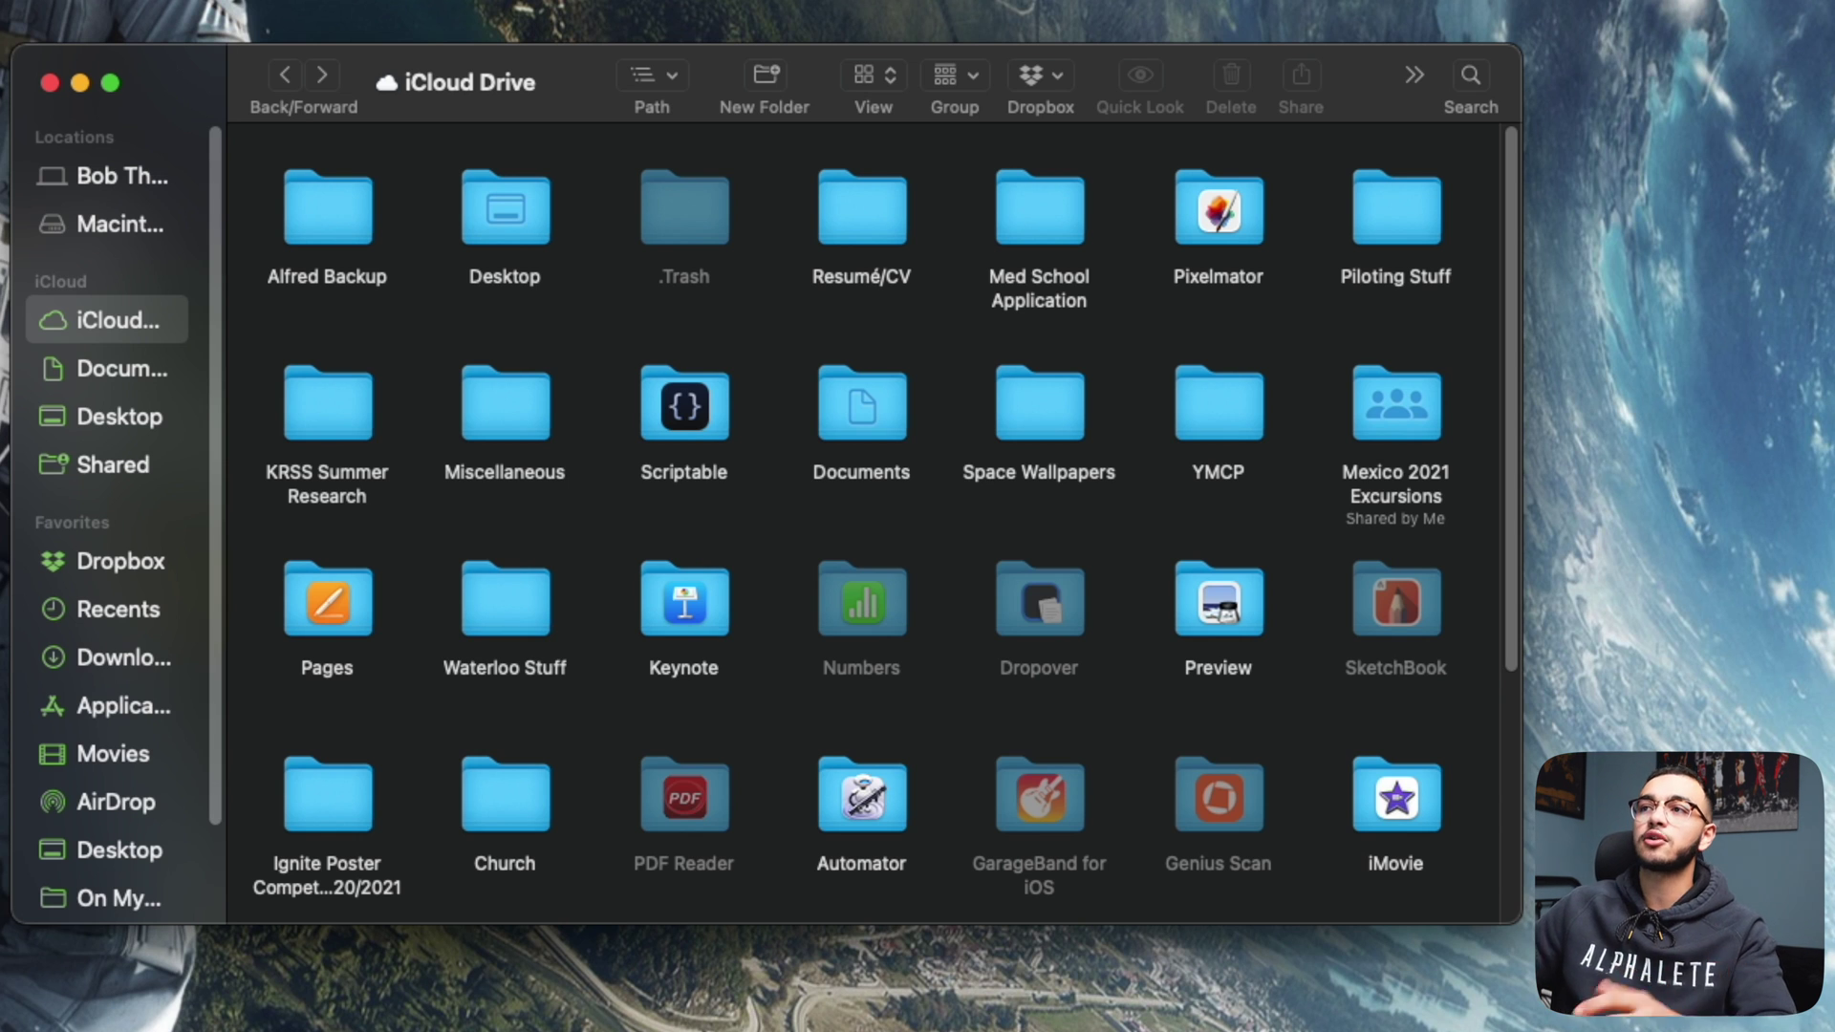
Step: Peek into the Med School Application, Piloting Stuff and KRSS Summer Research folders, returning to iCloud Drive each time
double_click(1048, 226)
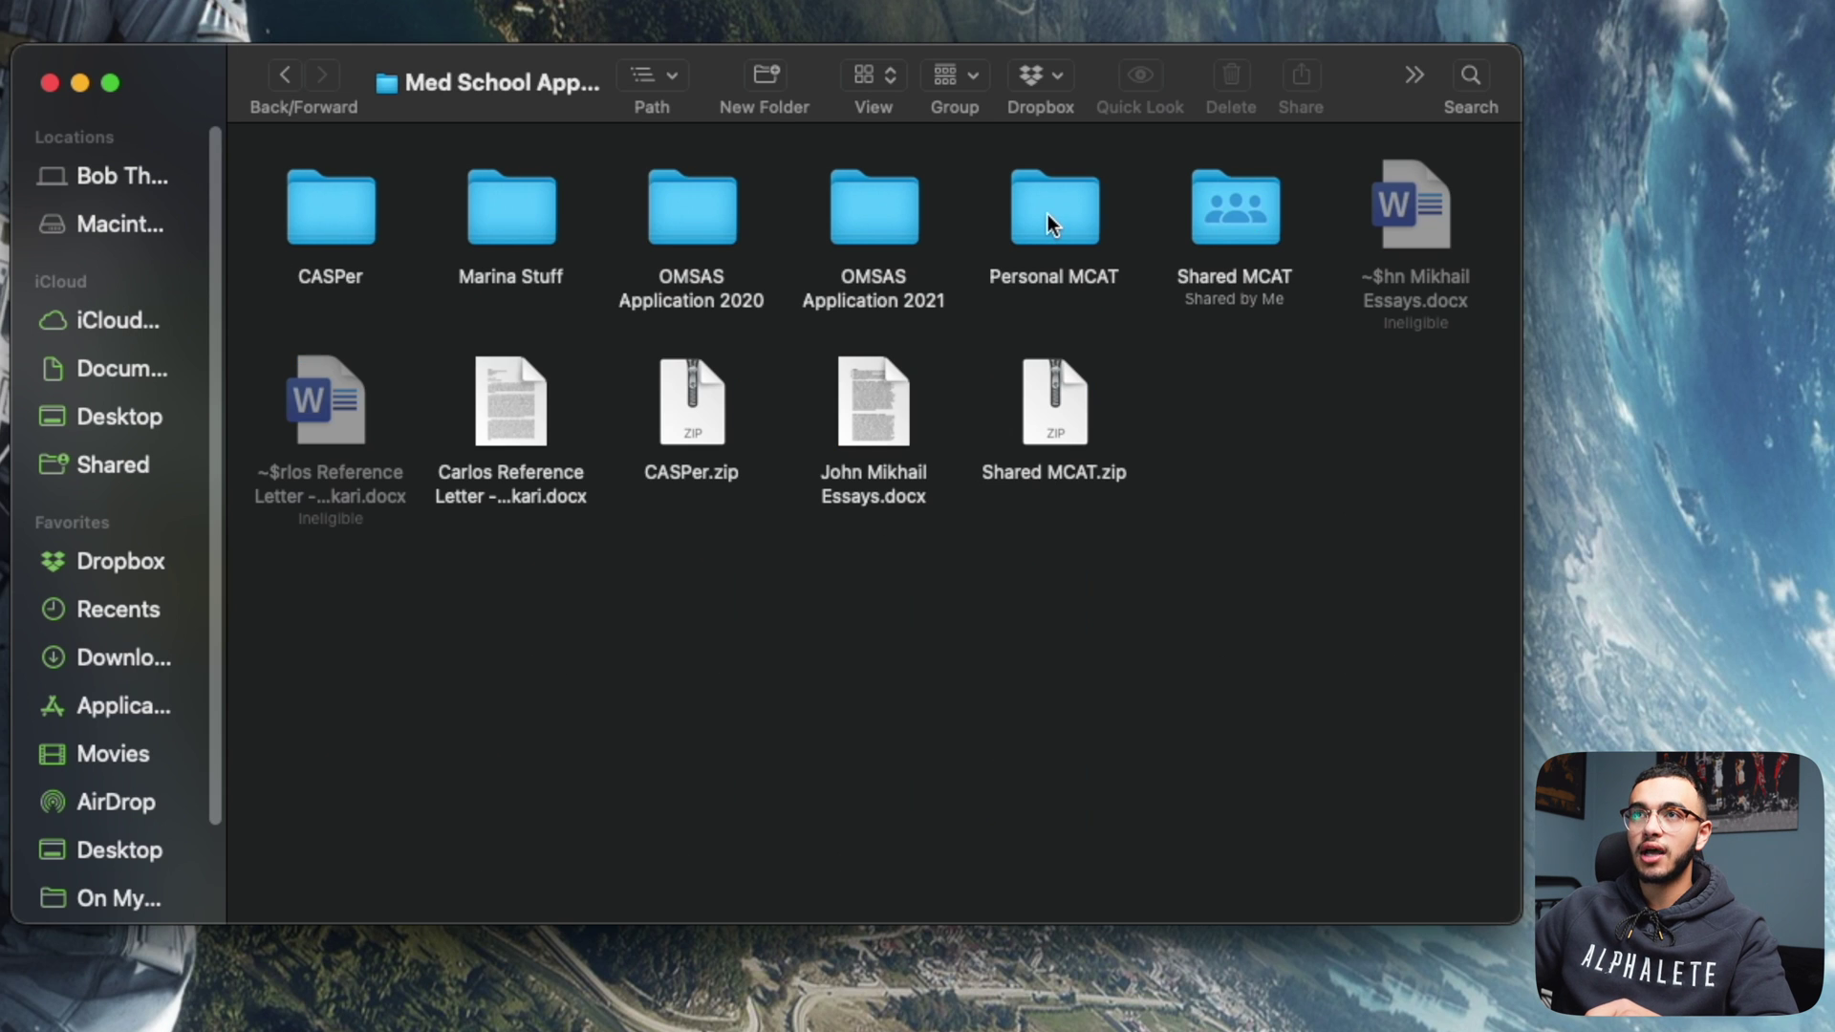
click(286, 74)
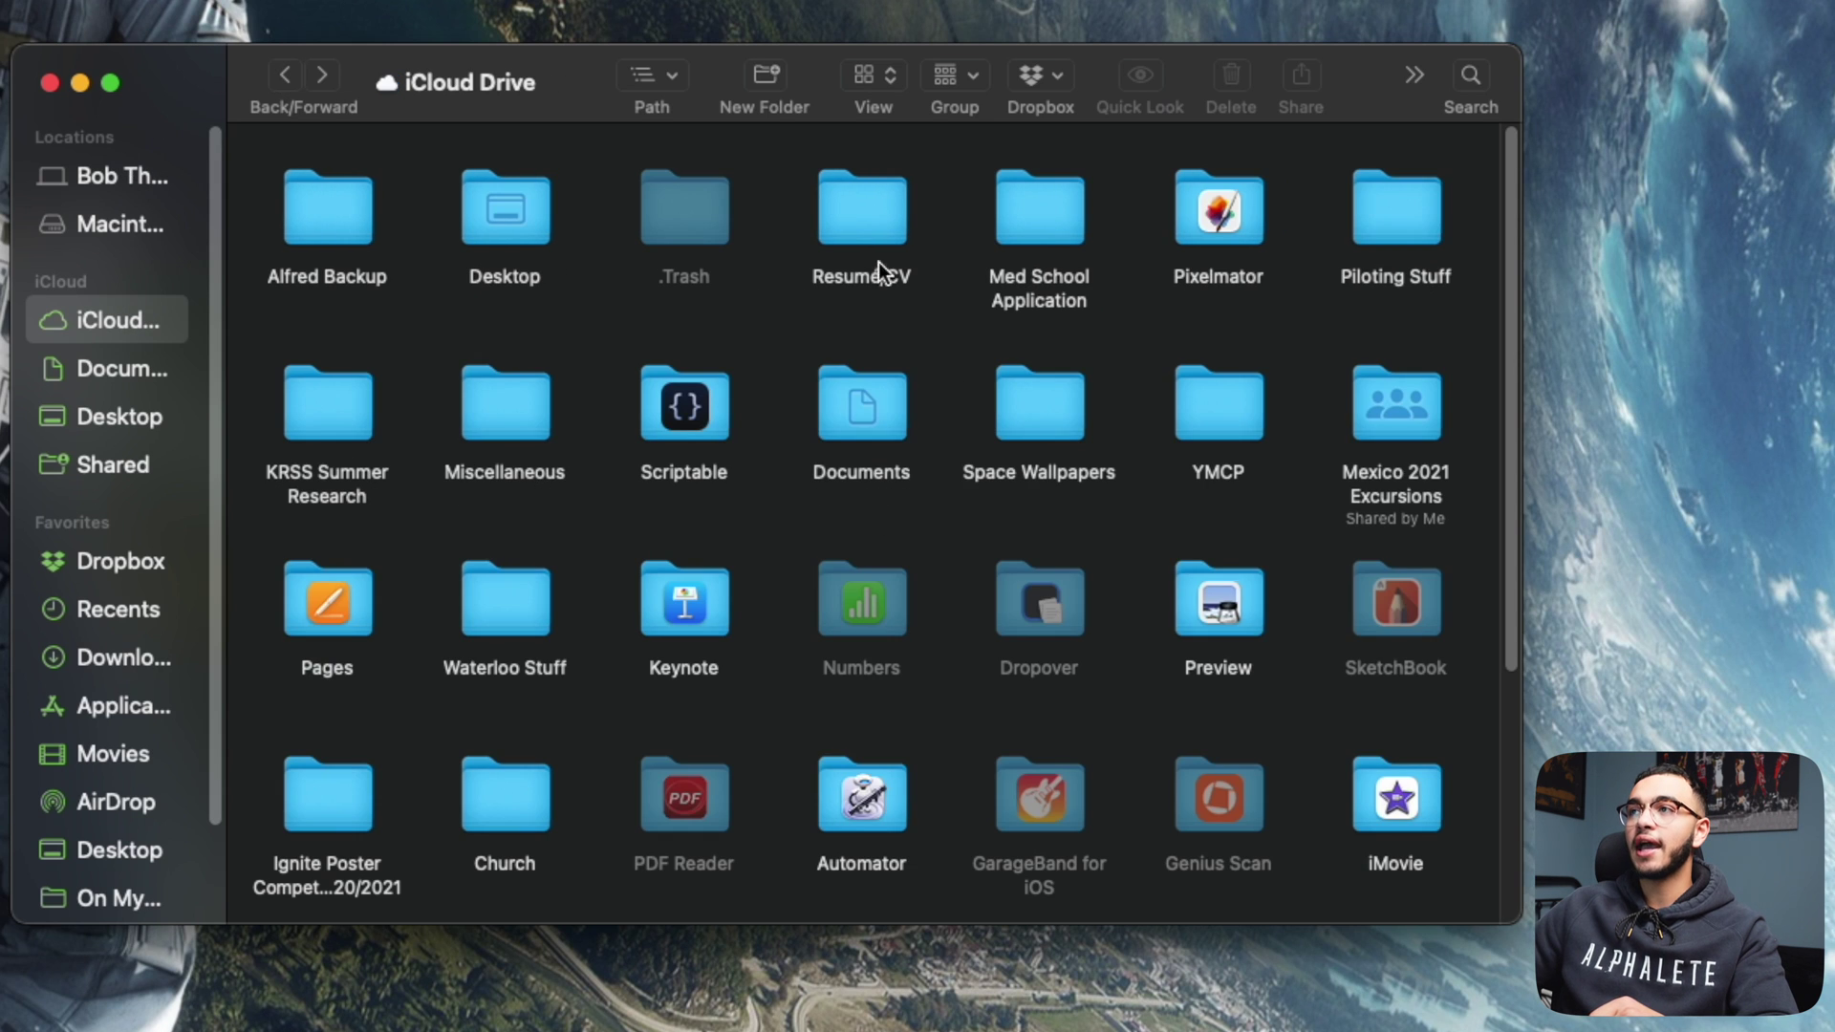
double_click(1393, 203)
click(284, 74)
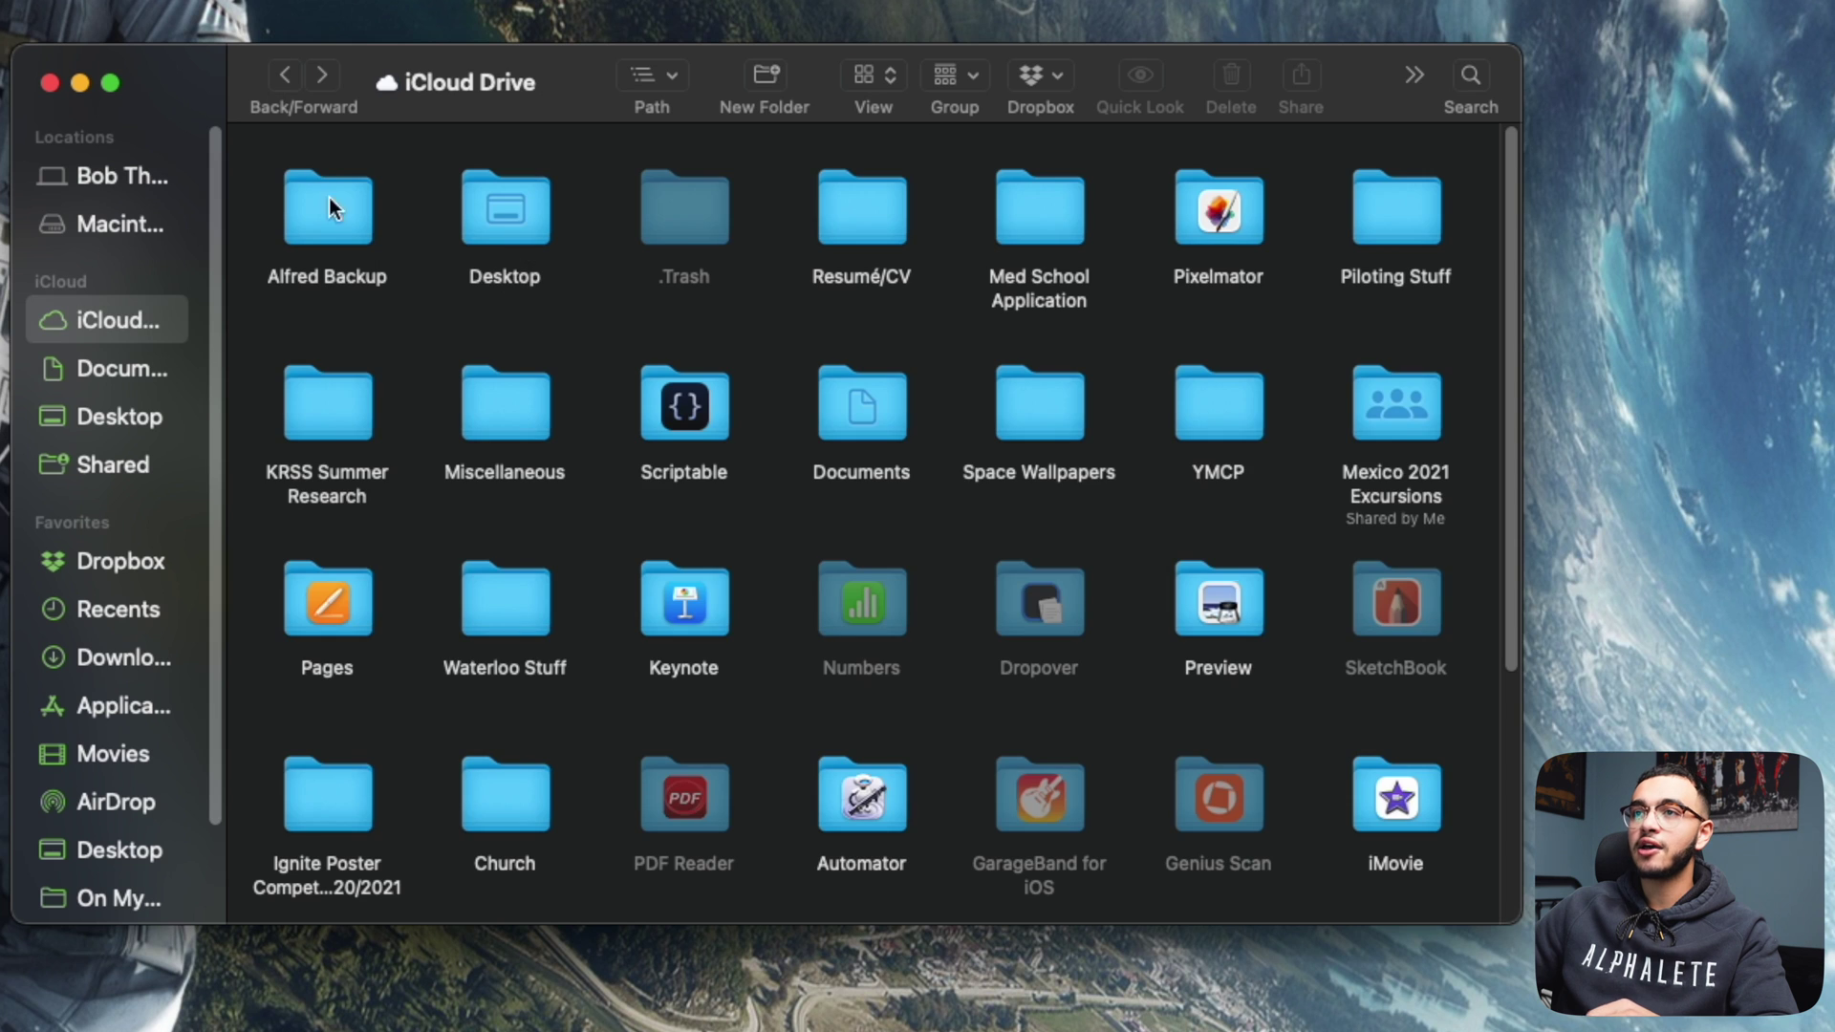
double_click(368, 397)
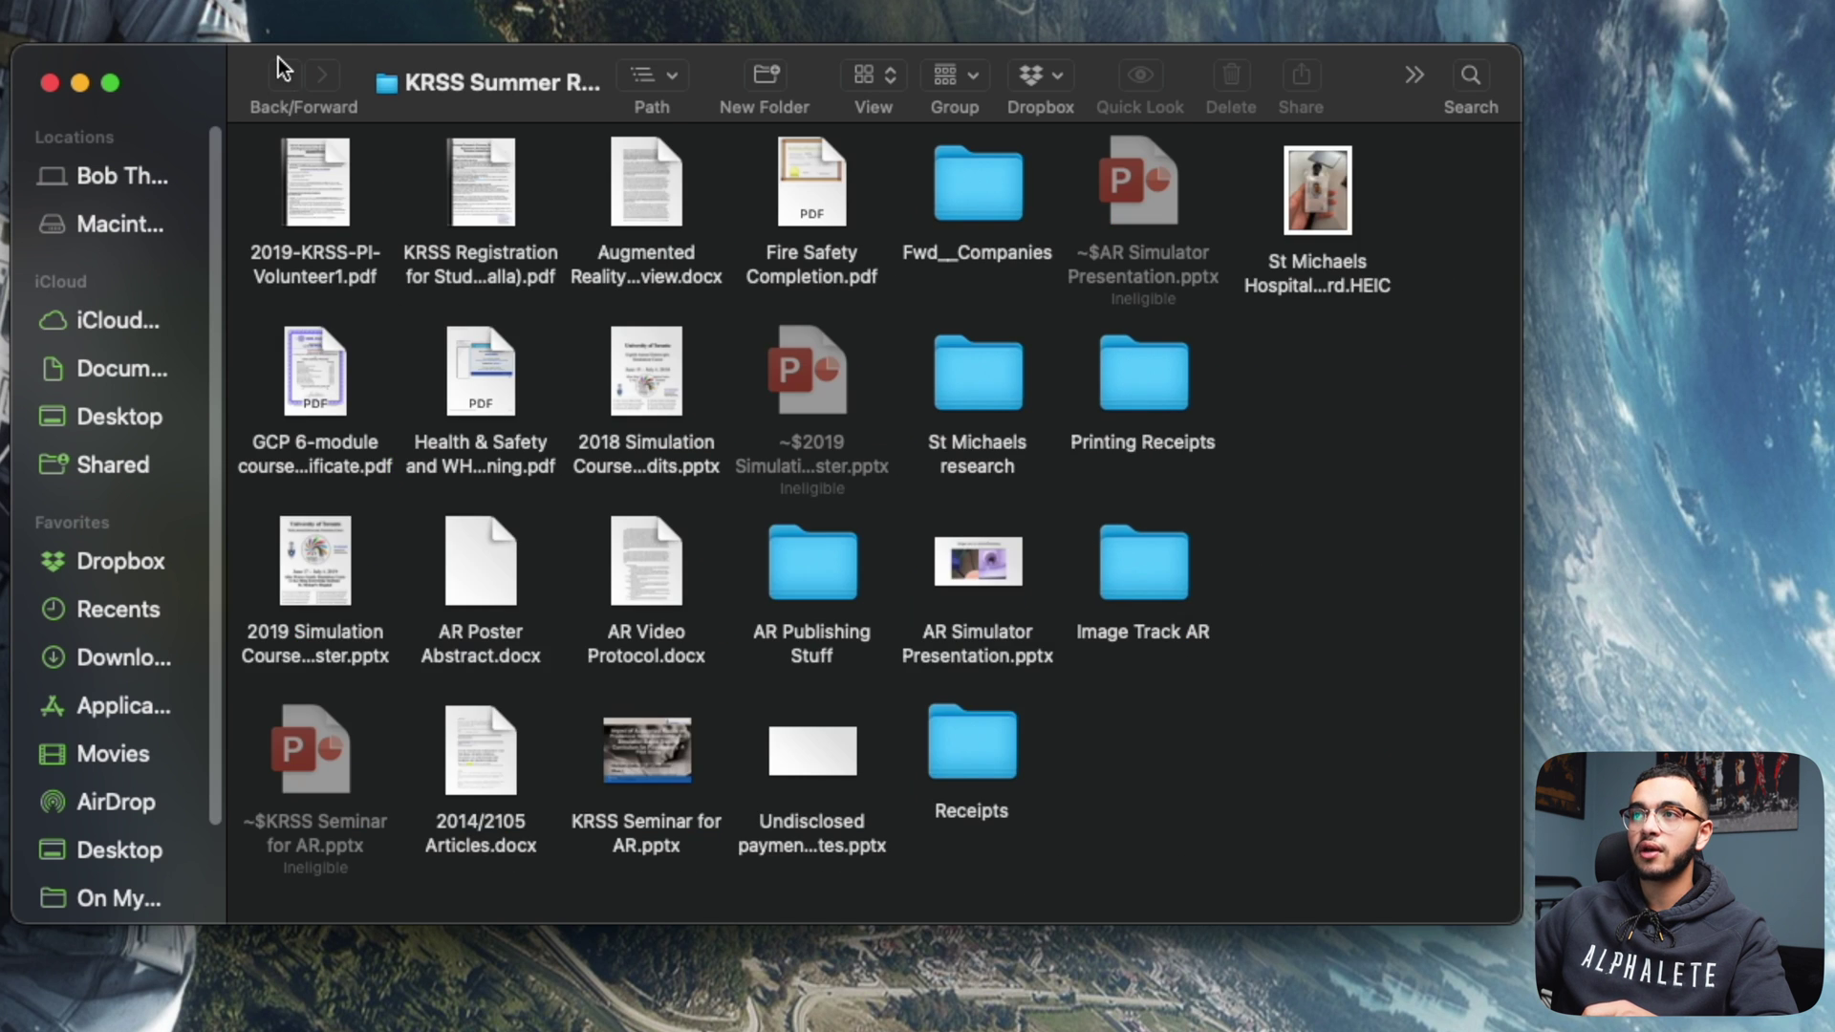
click(278, 59)
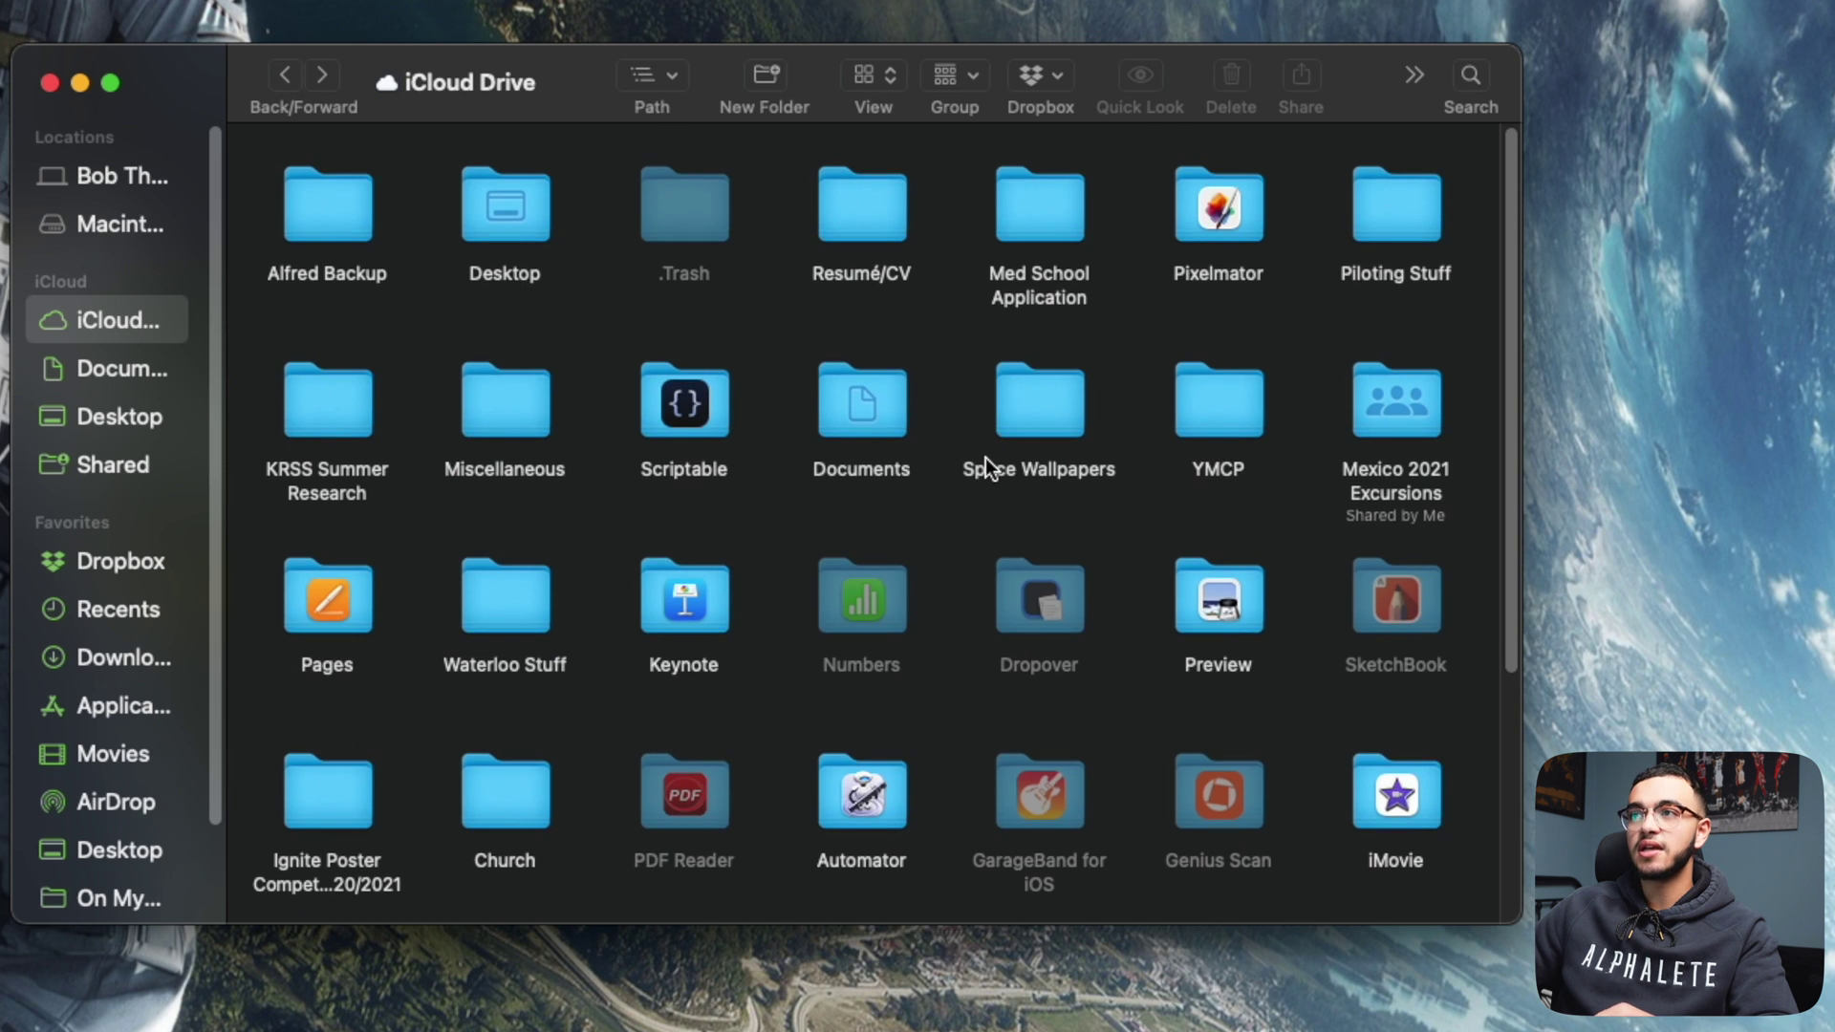
Step: Browse the Space Wallpapers and Mexico 2021 Excursions folders, then return to iCloud Drive
double_click(1070, 382)
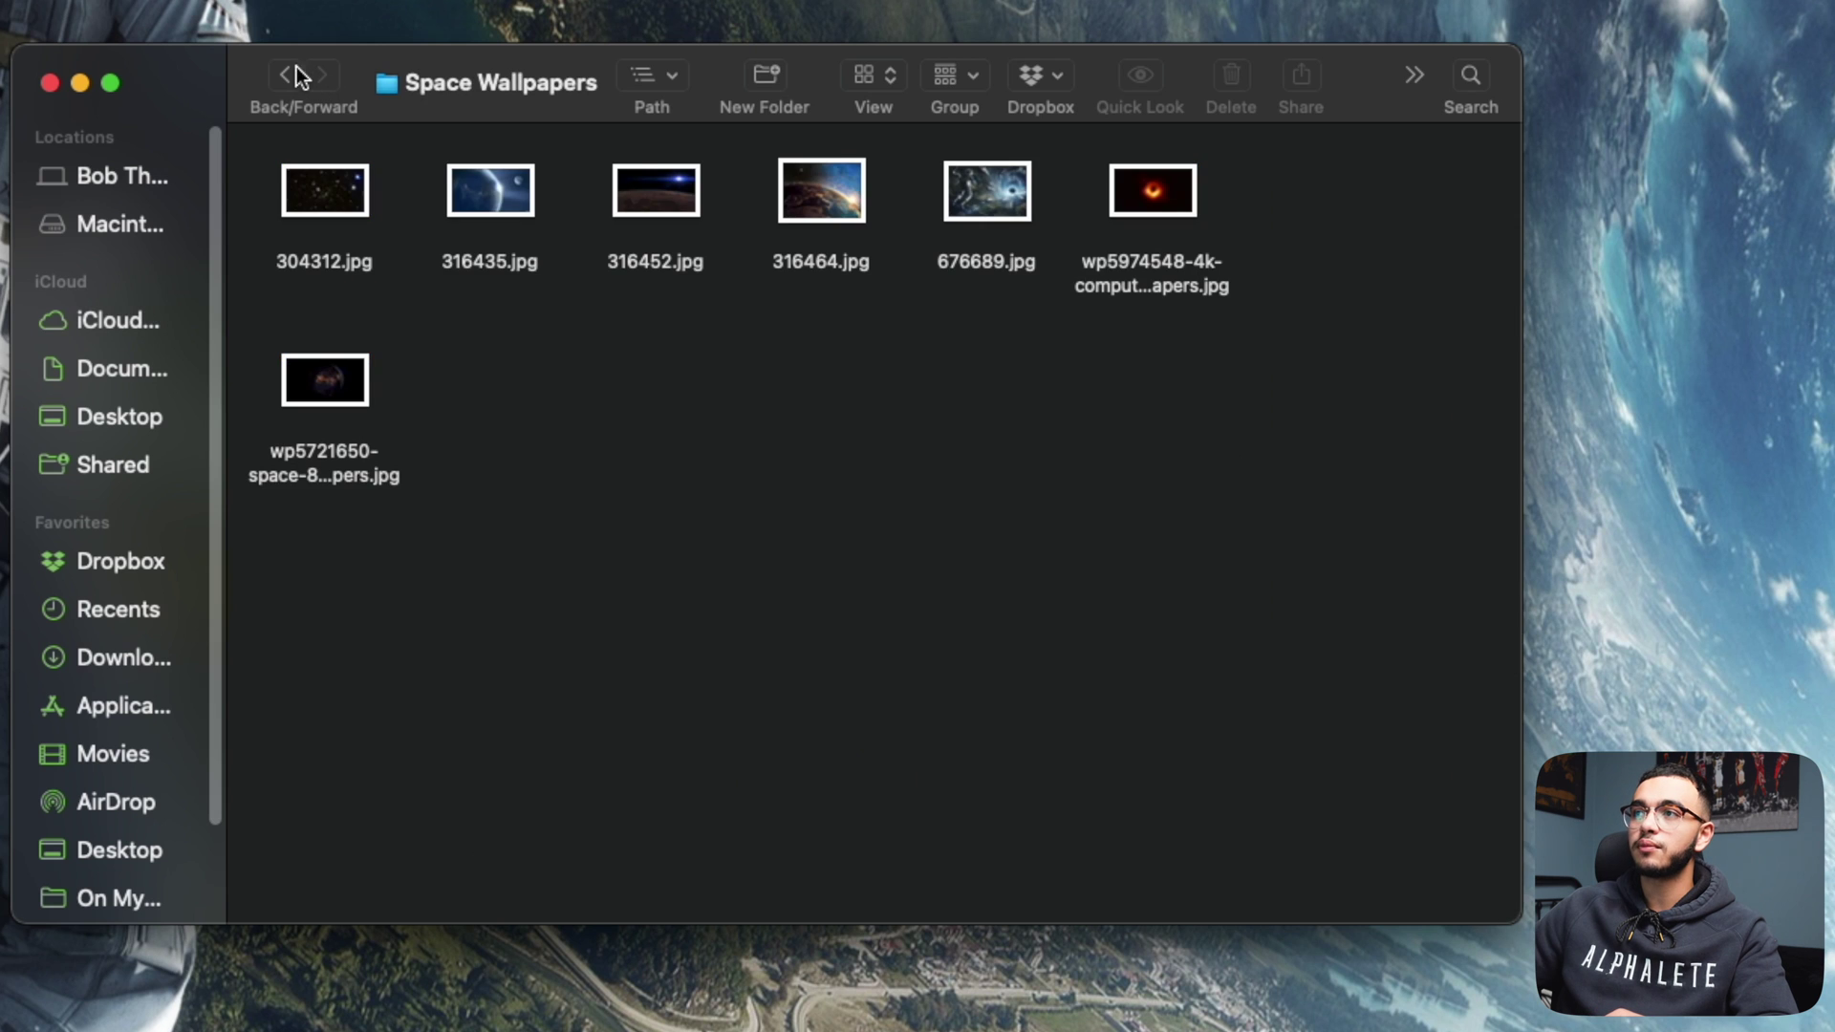
click(296, 72)
scroll(1025, 511, down, 2)
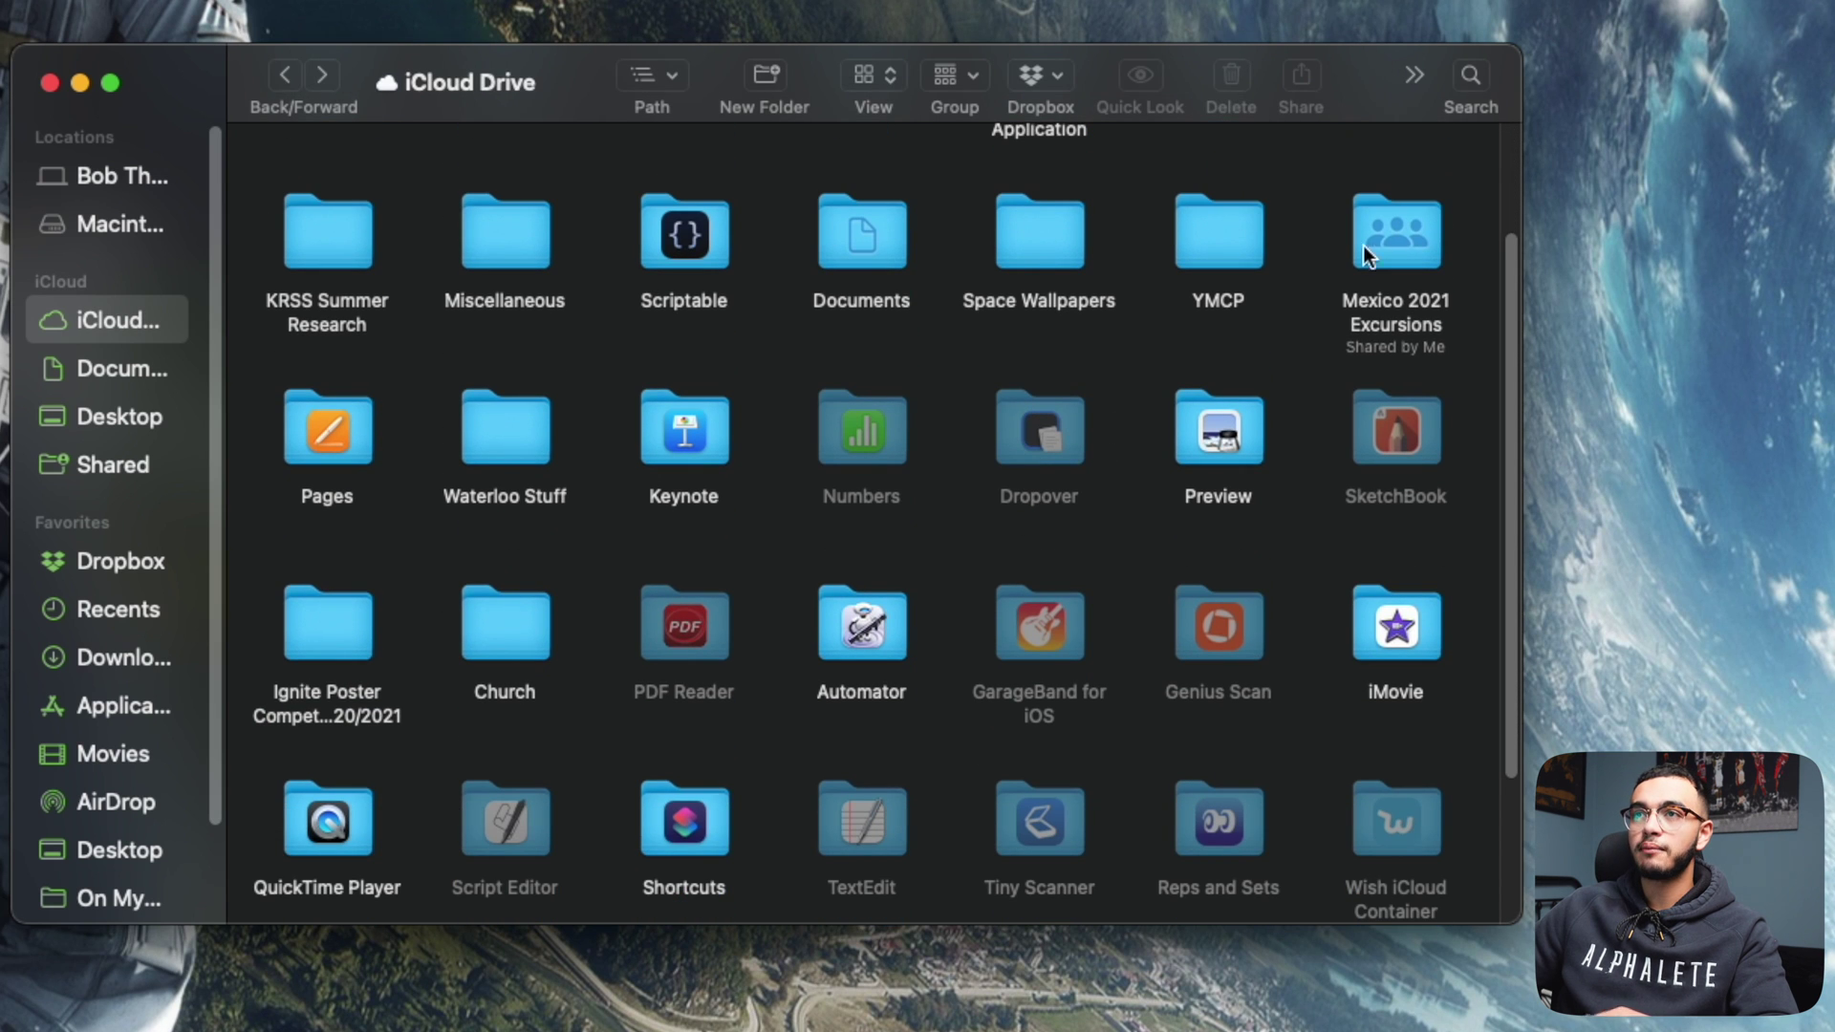
double_click(1367, 241)
click(284, 73)
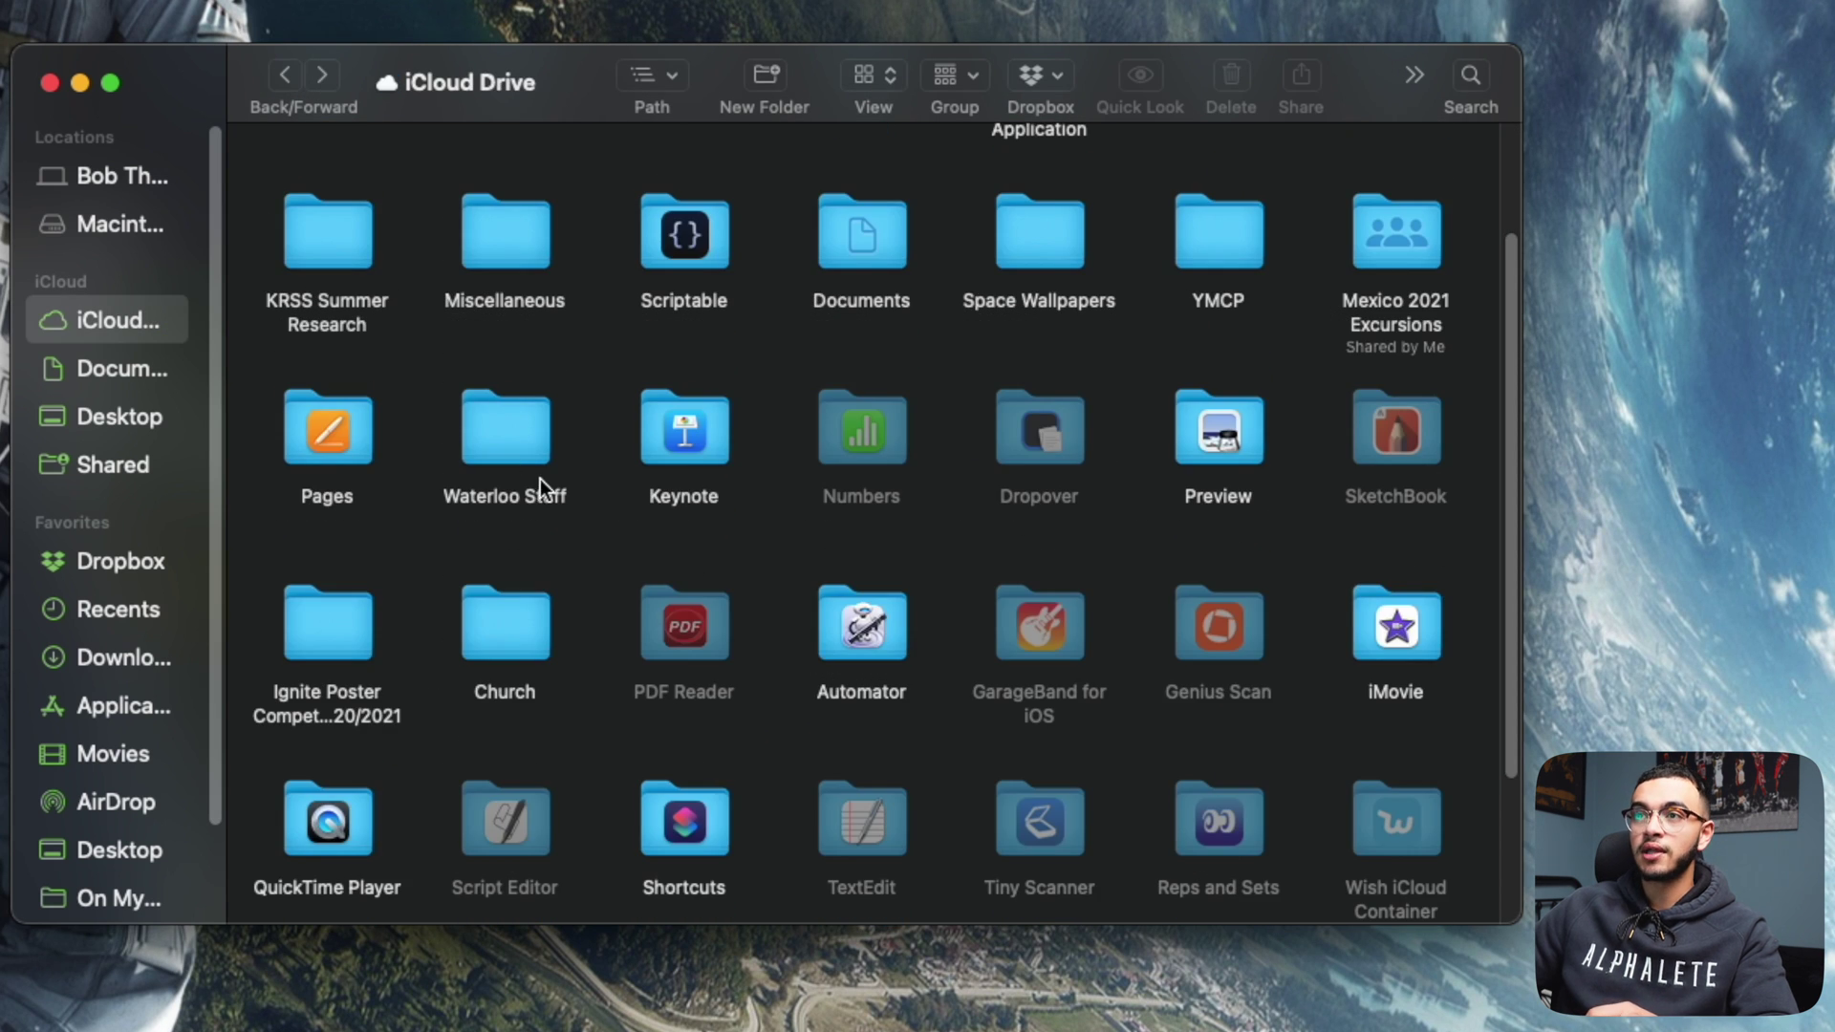
scroll(554, 485, down, 2)
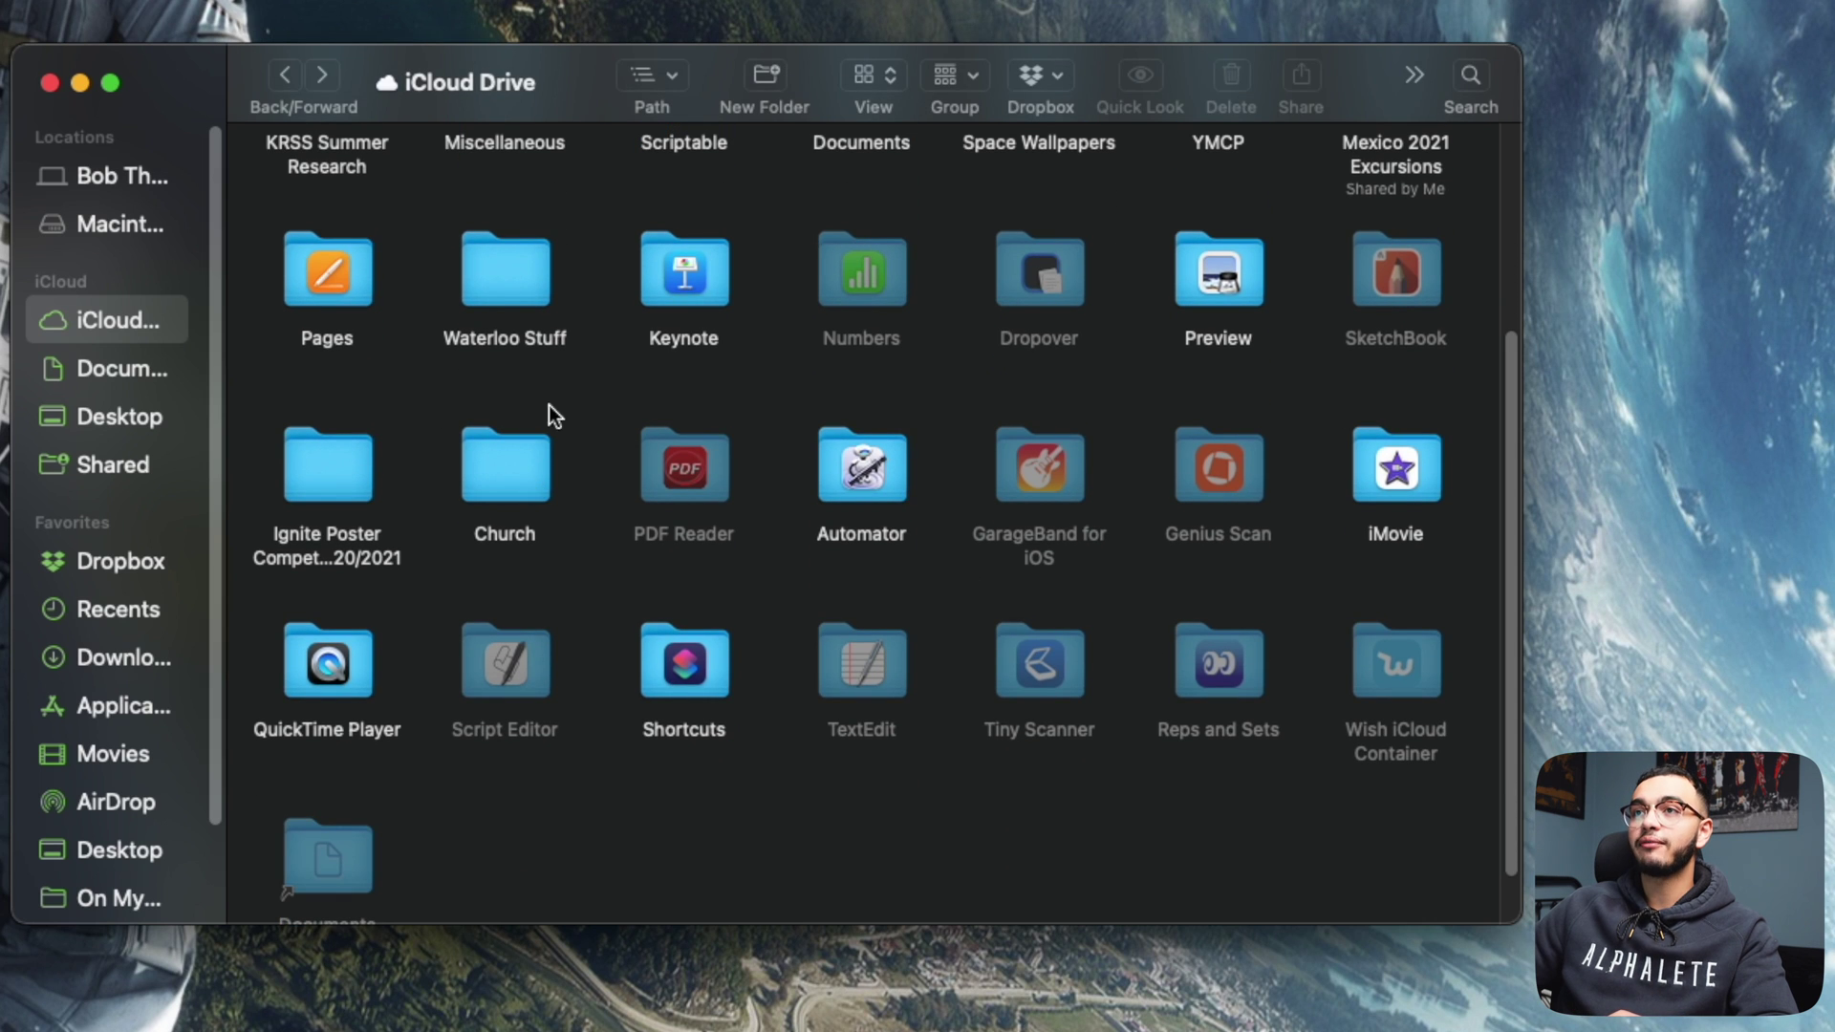
Step: Open Waterloo Stuff and its Third Year (3B Term) folder, then go back up to iCloud Drive
double_click(514, 256)
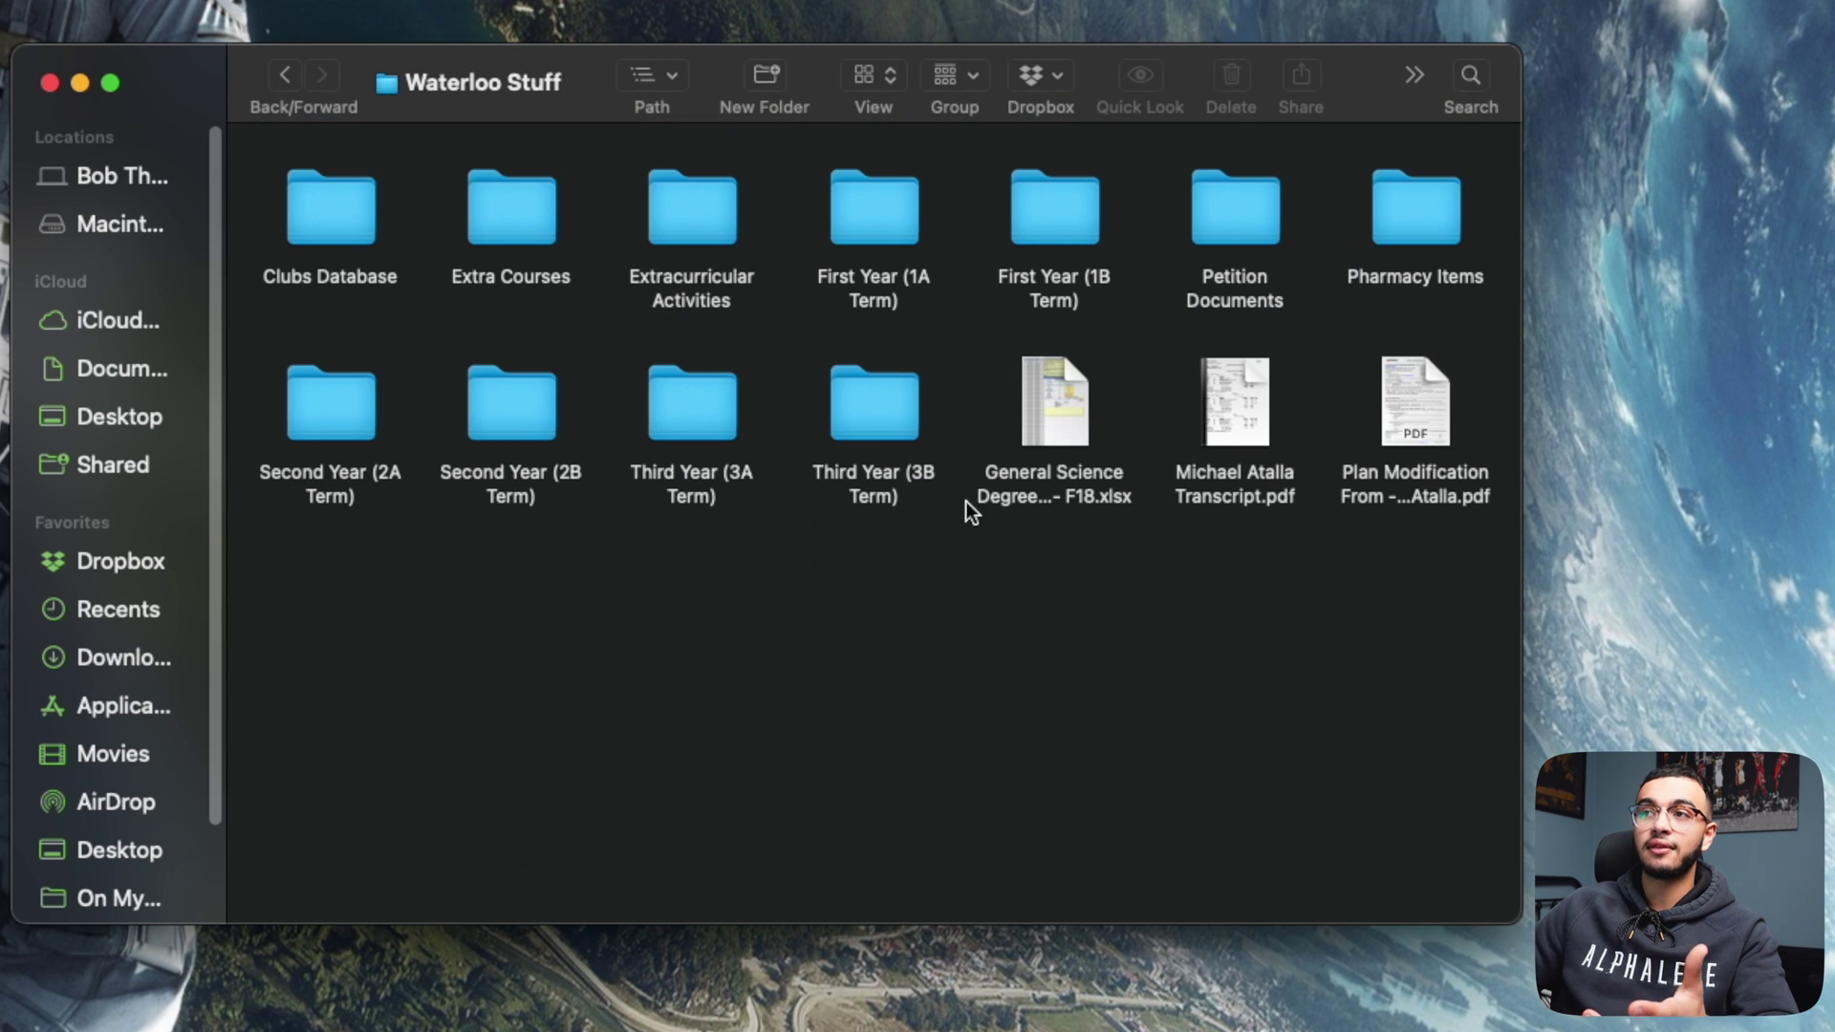
double_click(862, 416)
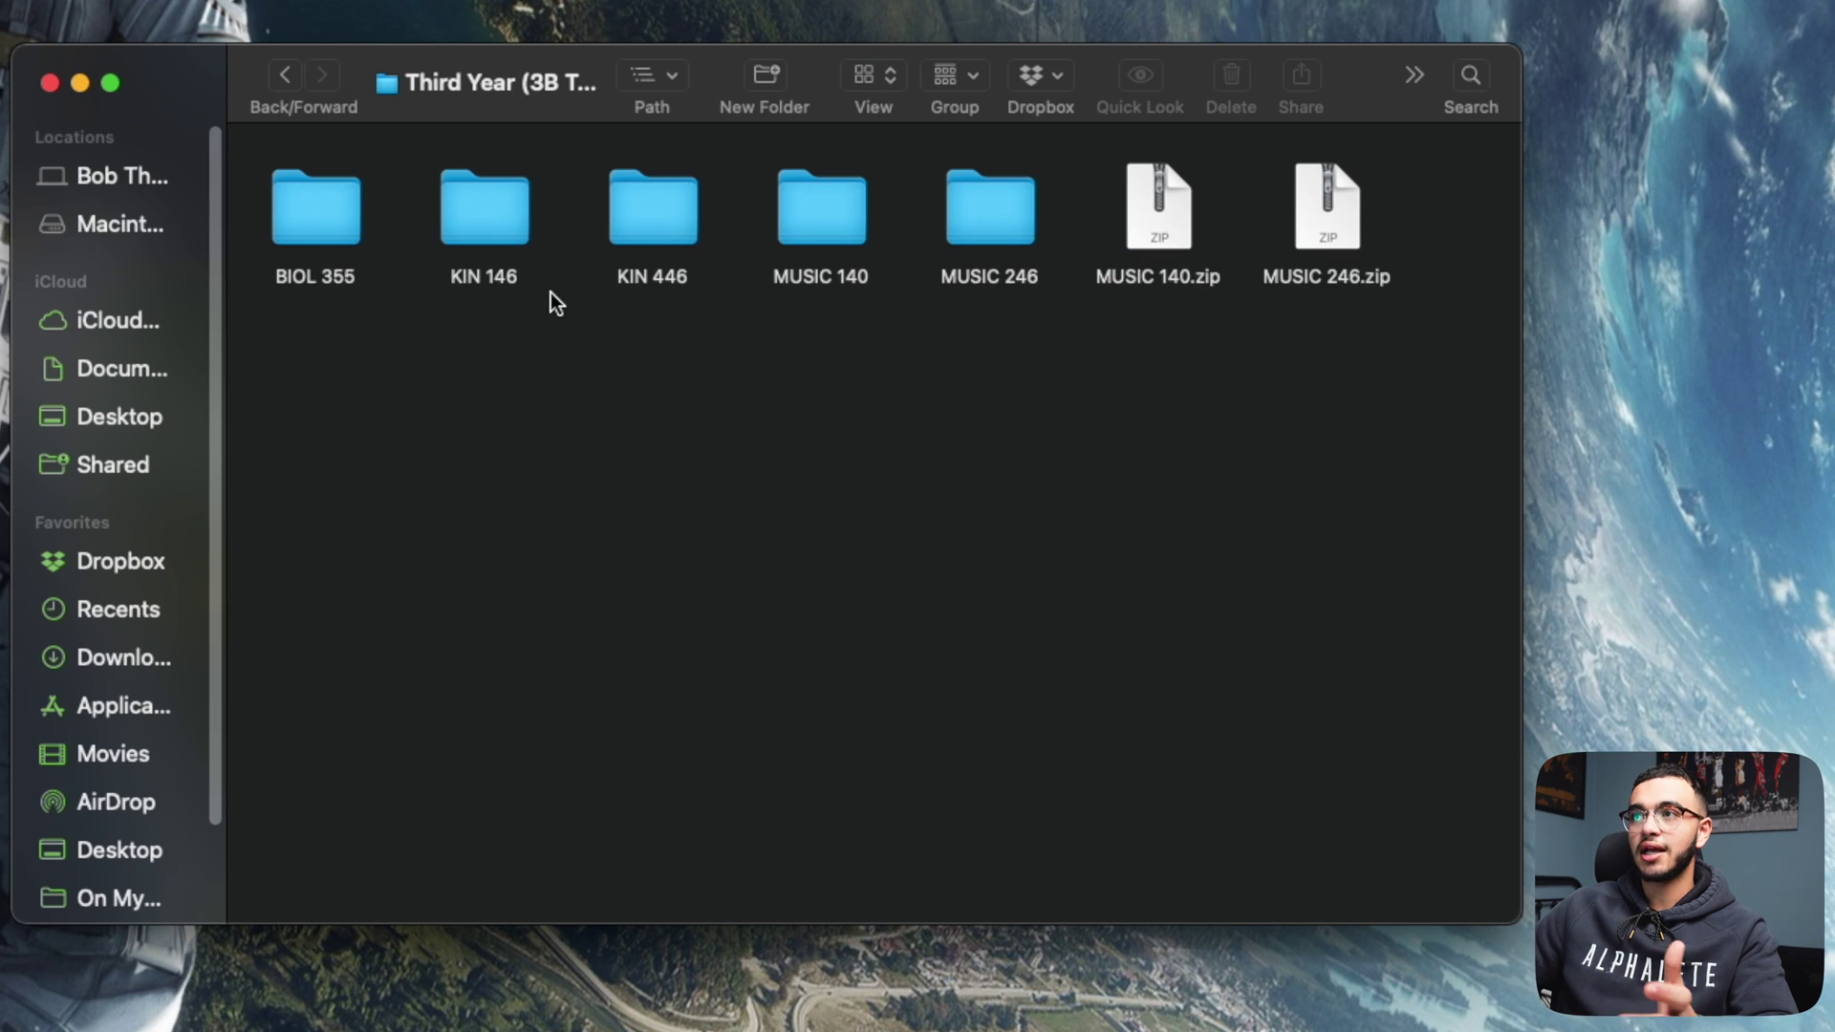
click(284, 76)
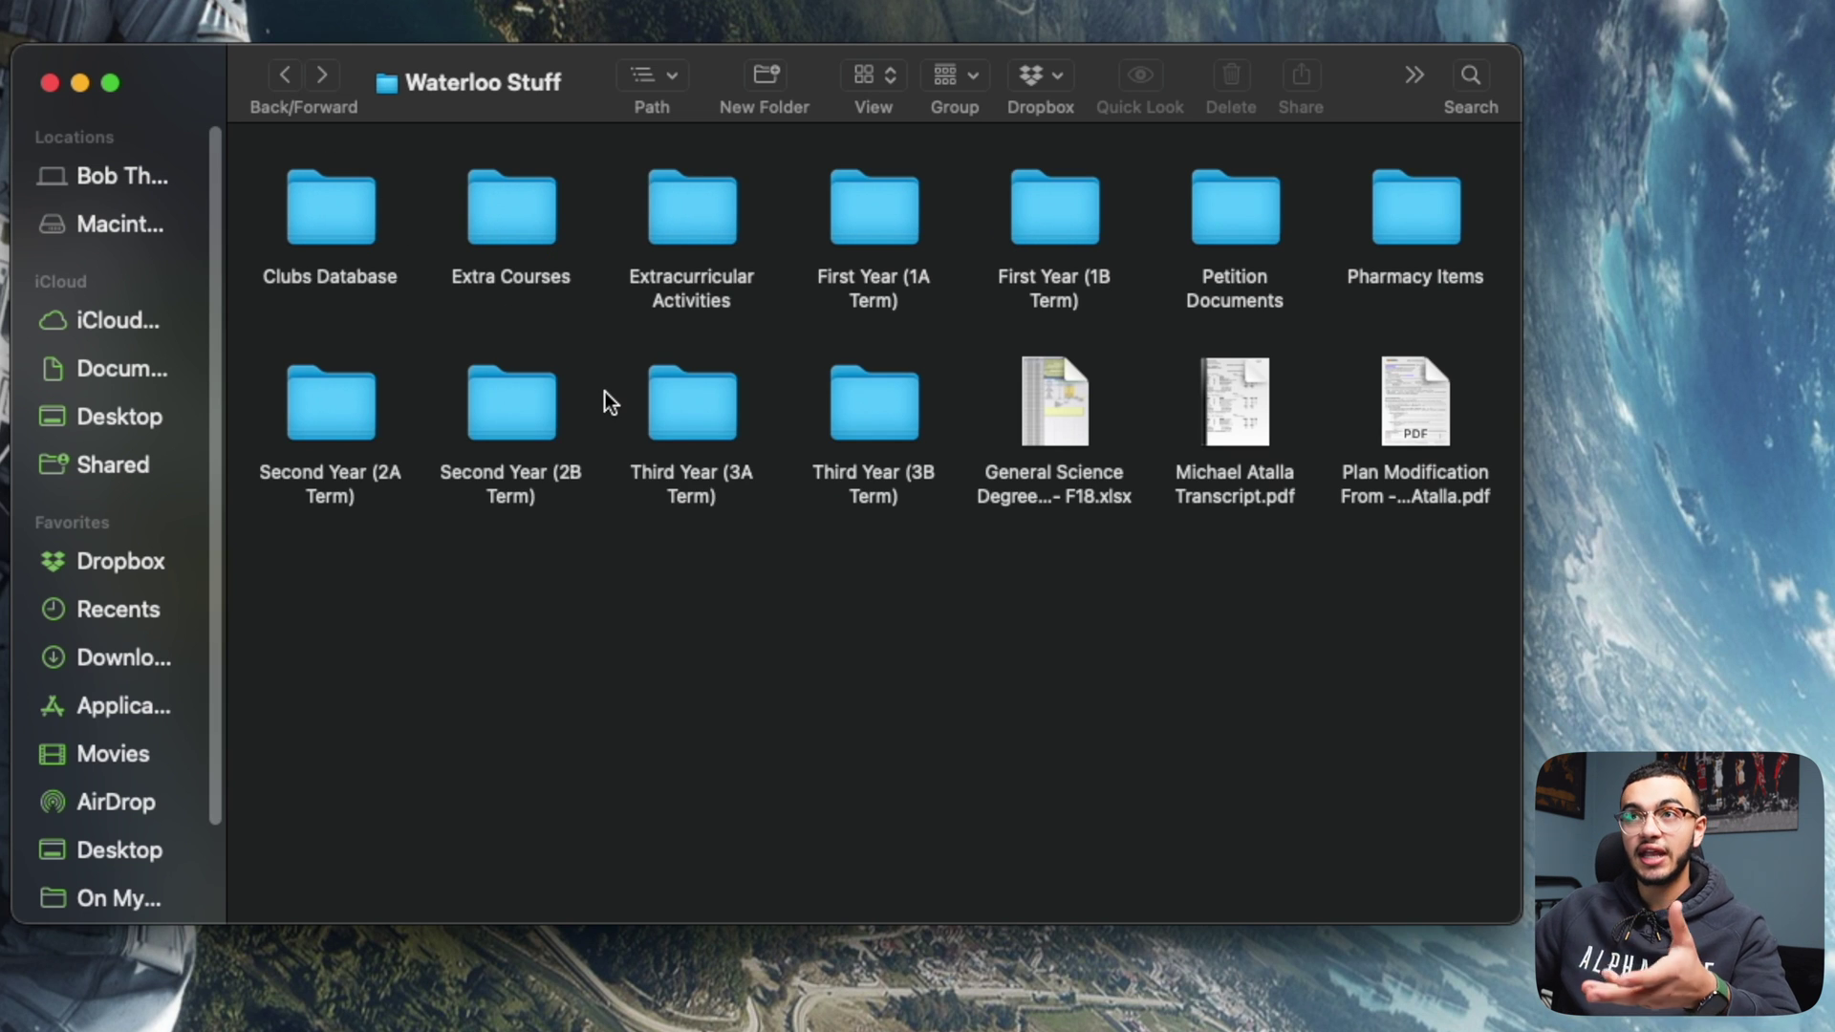
click(287, 83)
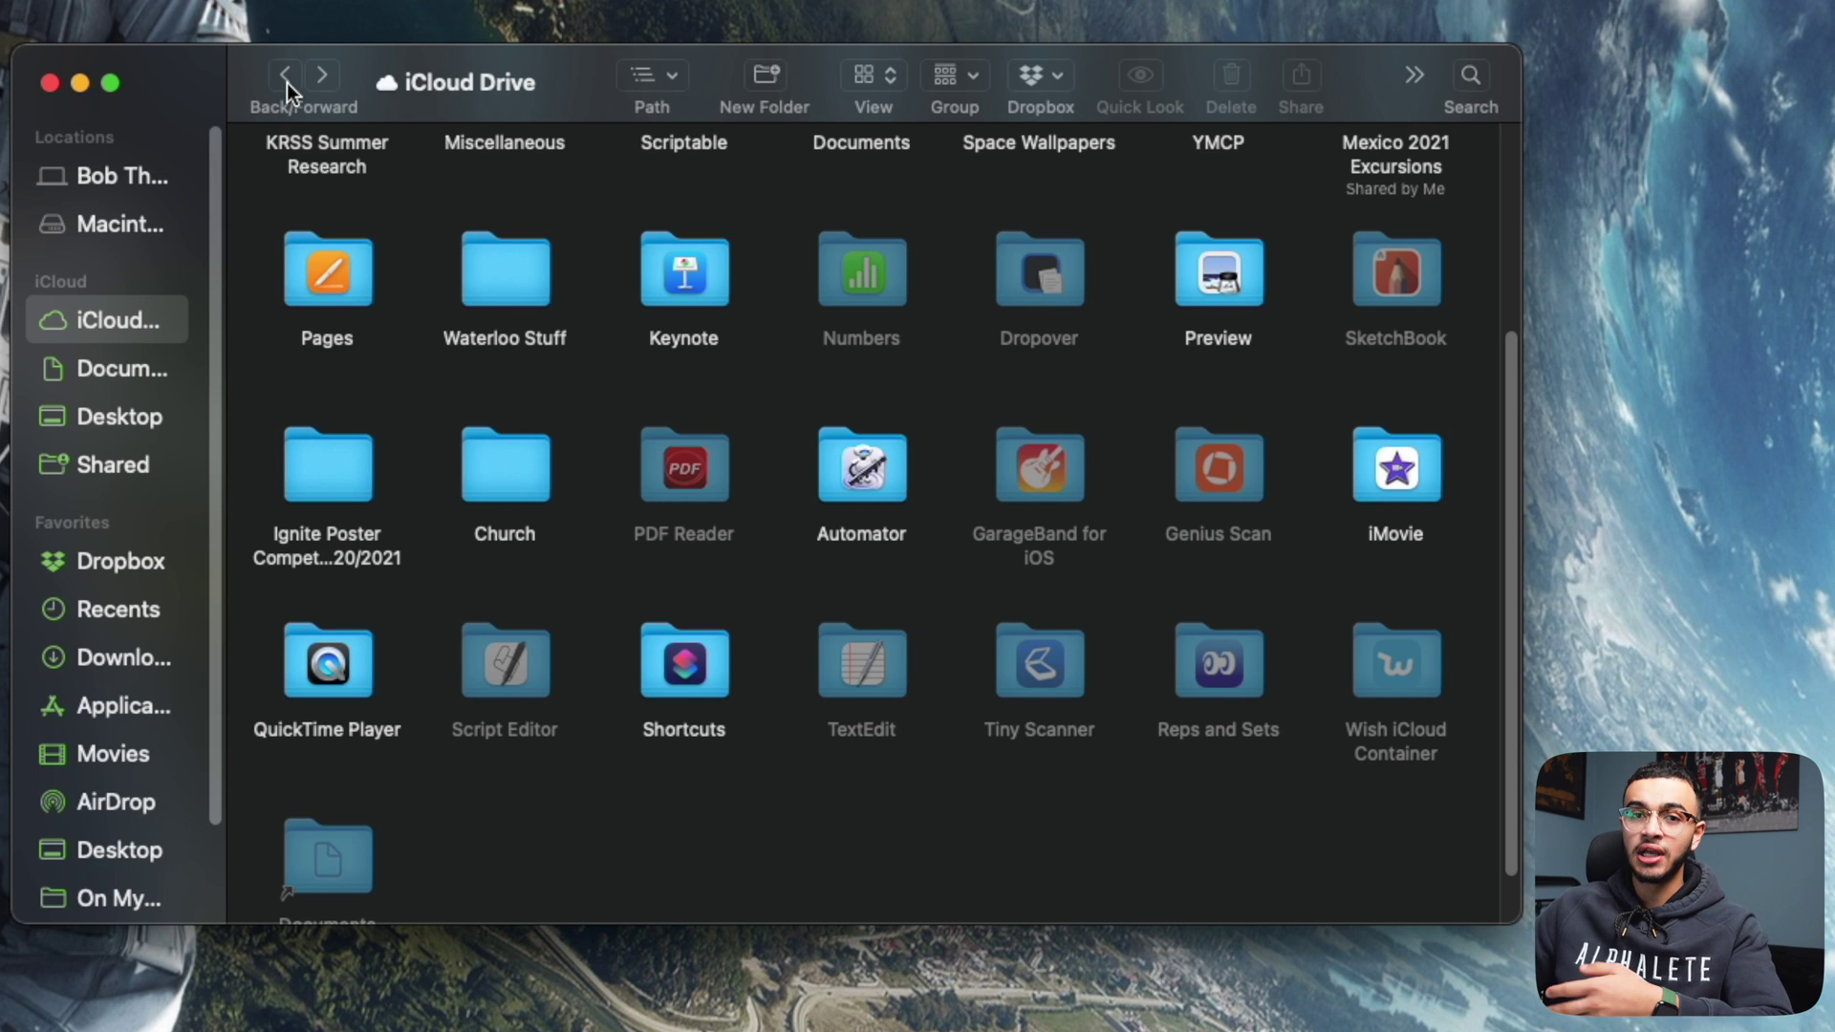